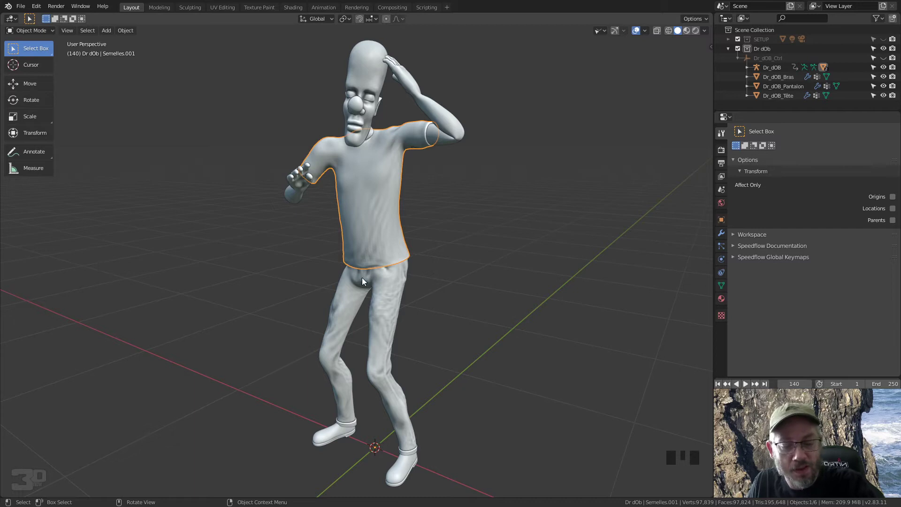
pyautogui.moveTo(350, 291); pyautogui.dragTo(530, 257, button='middle')
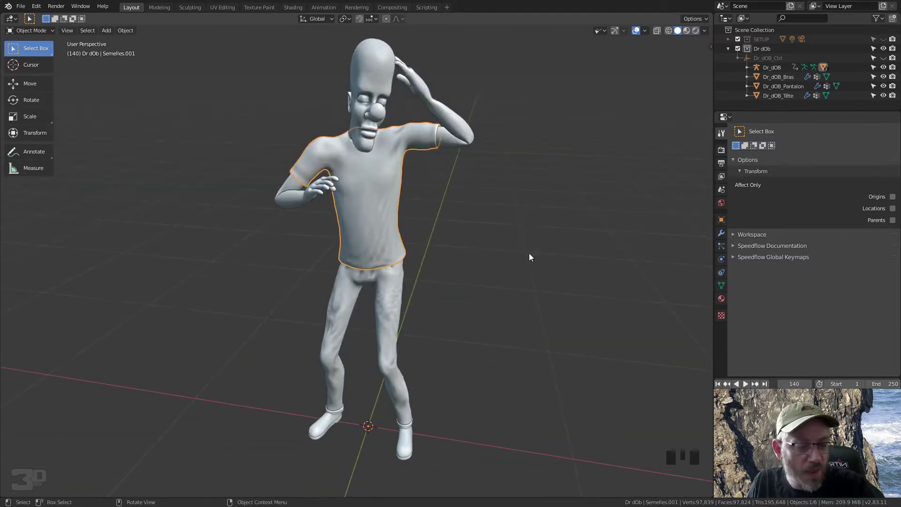
pyautogui.click(21, 6)
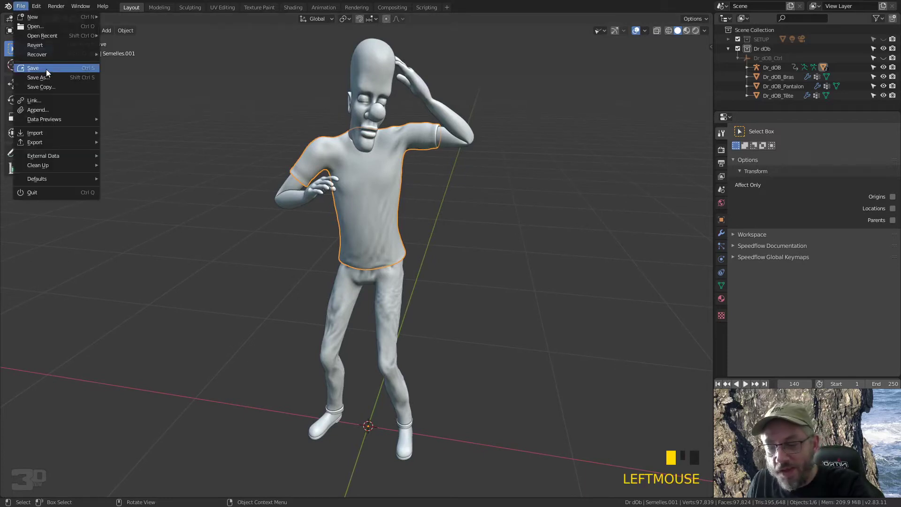
pyautogui.click(20, 6)
pyautogui.click(25, 9)
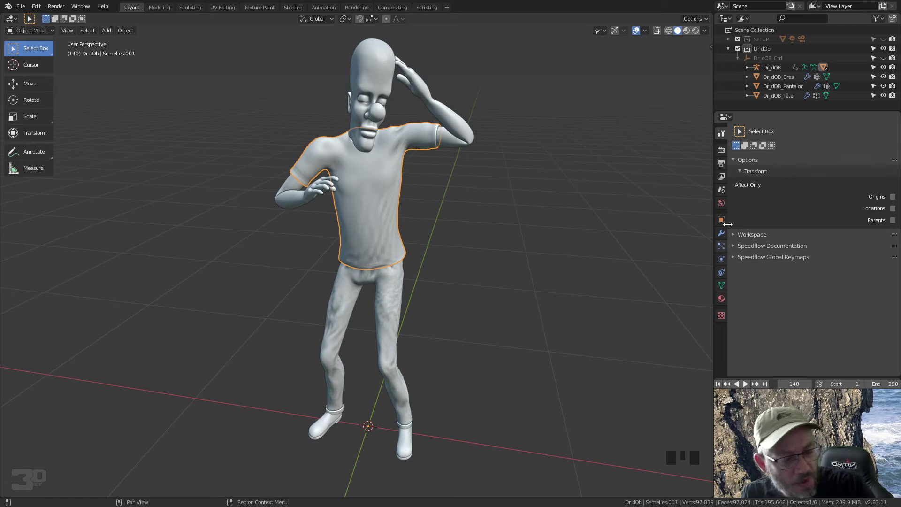
# Apply the Armature and Multires modifiers on the character's head
pyautogui.click(721, 246)
pyautogui.click(721, 233)
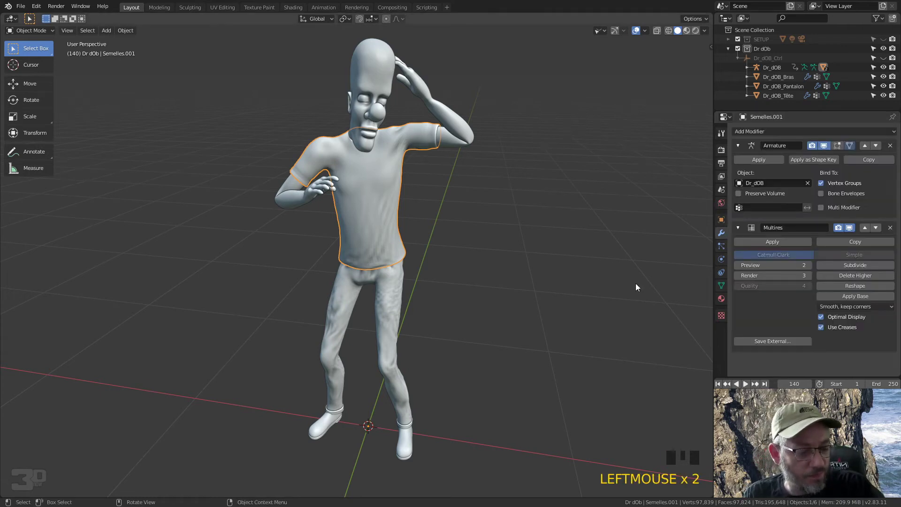
pyautogui.click(384, 100)
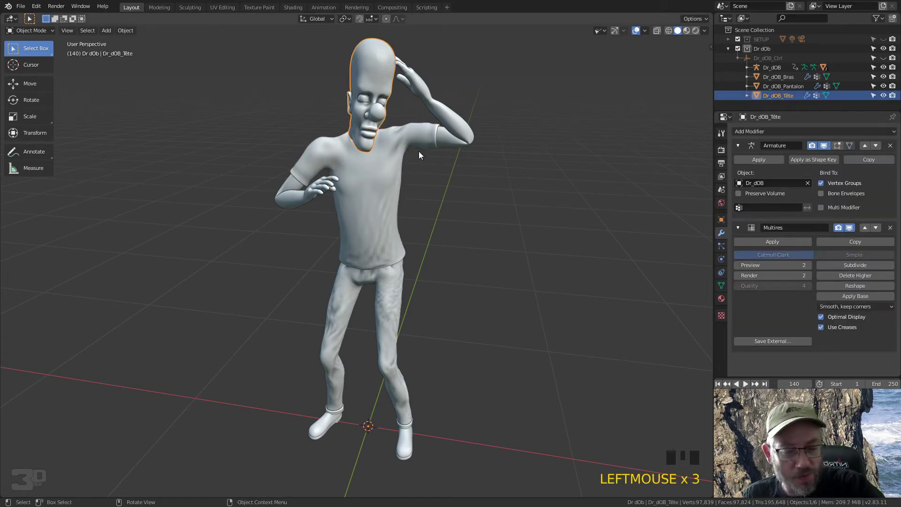
pyautogui.click(760, 159)
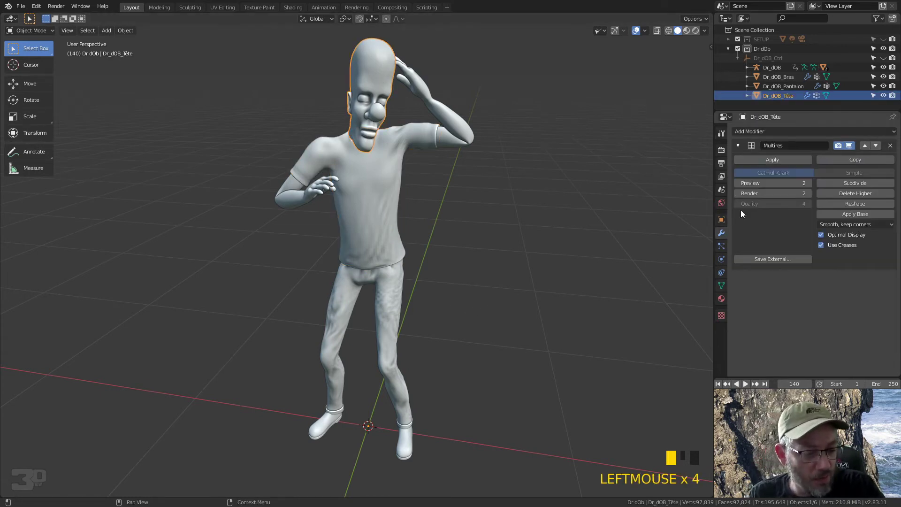
pyautogui.click(764, 159)
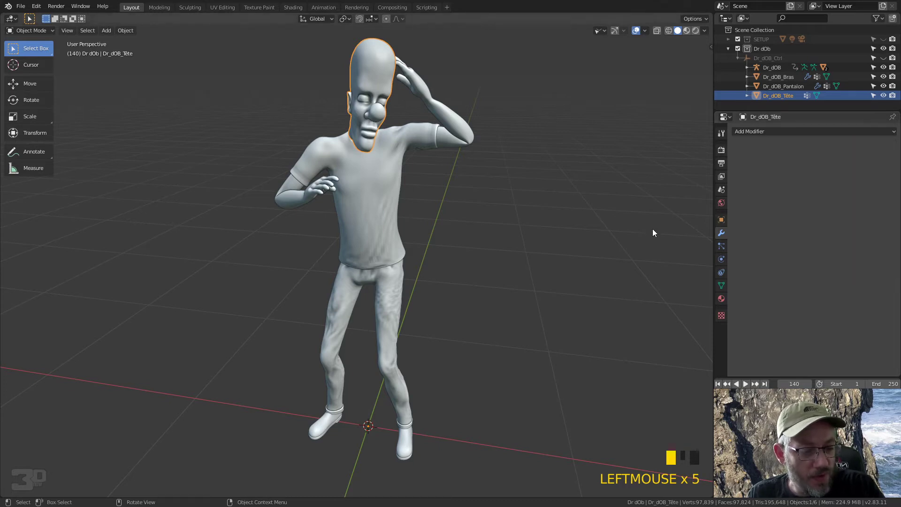
# Apply the Armature and Multires modifiers on the character's arms
pyautogui.click(442, 143)
pyautogui.click(738, 145)
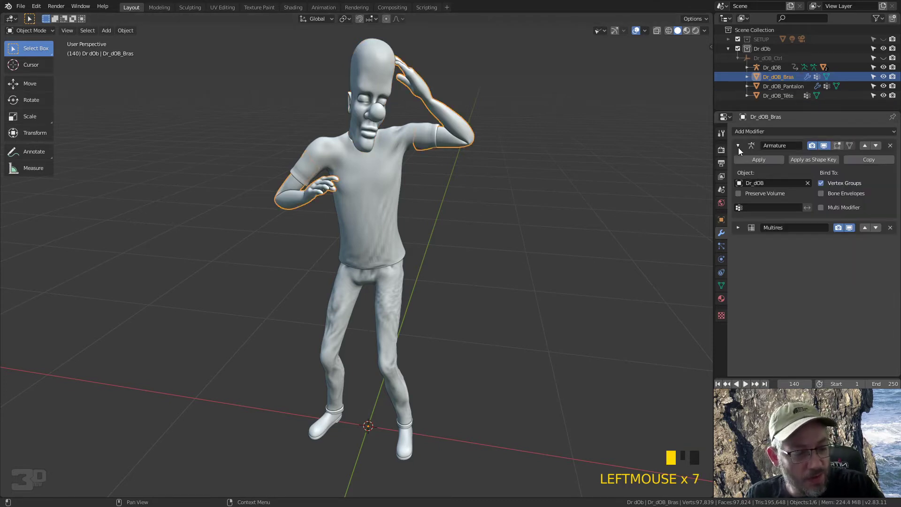
pyautogui.click(758, 161)
pyautogui.click(738, 145)
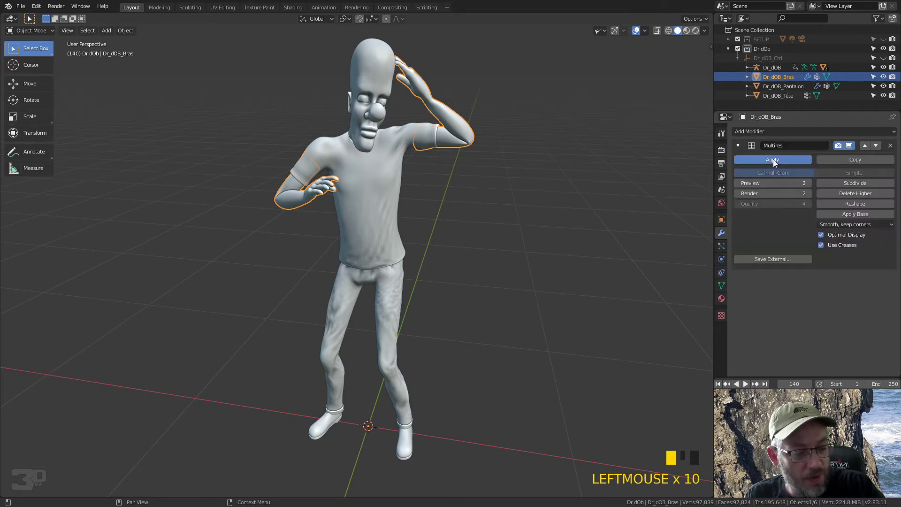
pyautogui.click(772, 159)
# Apply the Armature and Multires modifiers on the character's T-shirt
pyautogui.click(382, 160)
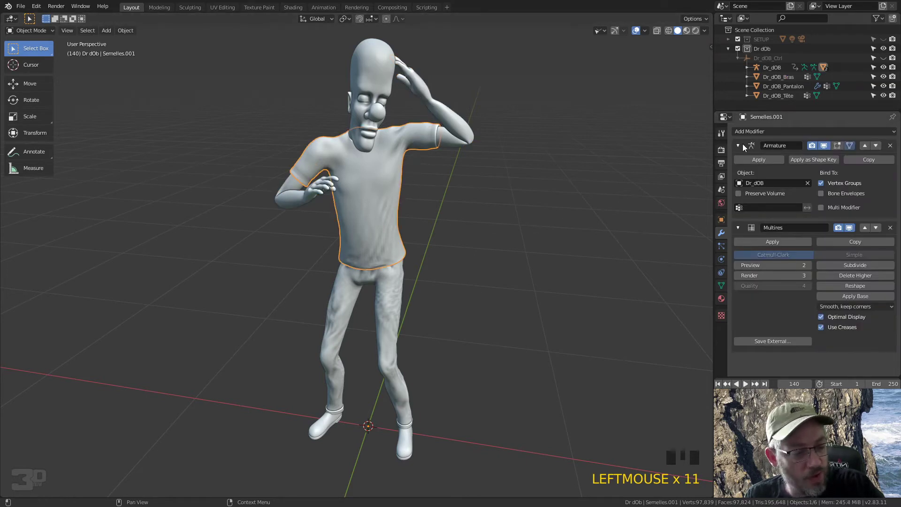
pyautogui.click(759, 159)
pyautogui.click(762, 158)
# Apply the Armature and Multires modifiers on the character's trousers
pyautogui.click(410, 295)
pyautogui.click(754, 157)
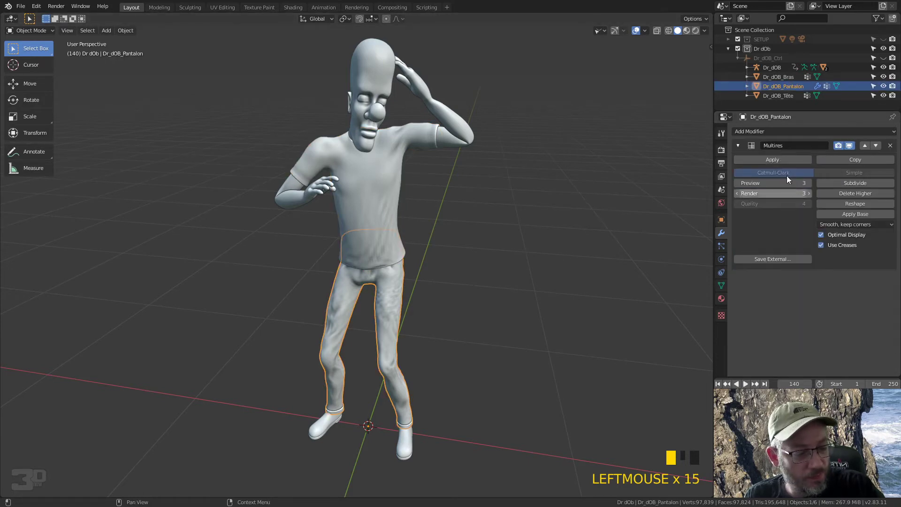
pyautogui.click(758, 159)
pyautogui.click(400, 317)
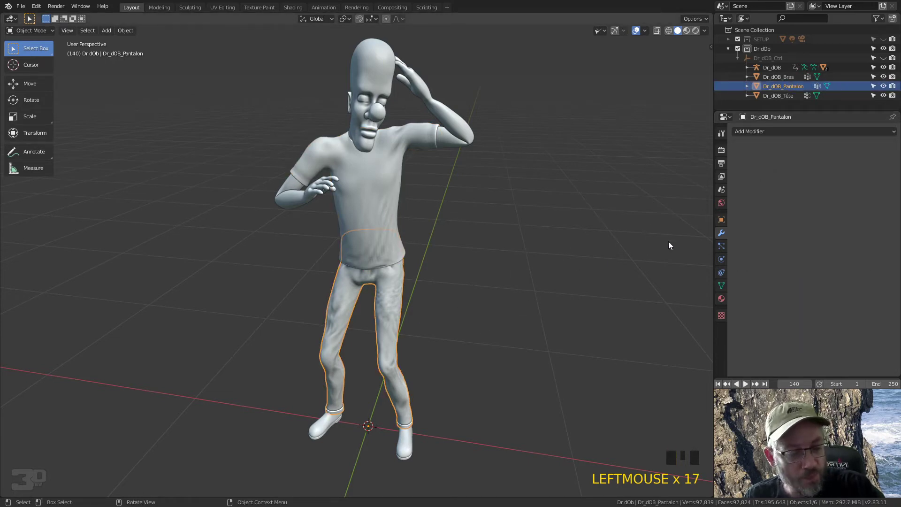
# Apply the Armature and Multires modifiers on the shoes, and check the trousers, T-shirt and head for remaining modifiers
pyautogui.click(406, 436)
pyautogui.click(759, 159)
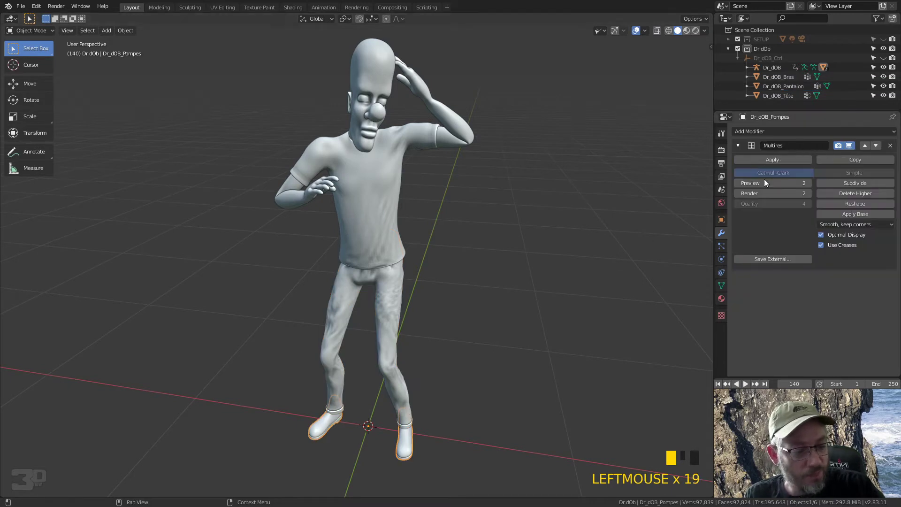
pyautogui.click(761, 159)
pyautogui.click(407, 445)
pyautogui.click(390, 330)
pyautogui.click(376, 213)
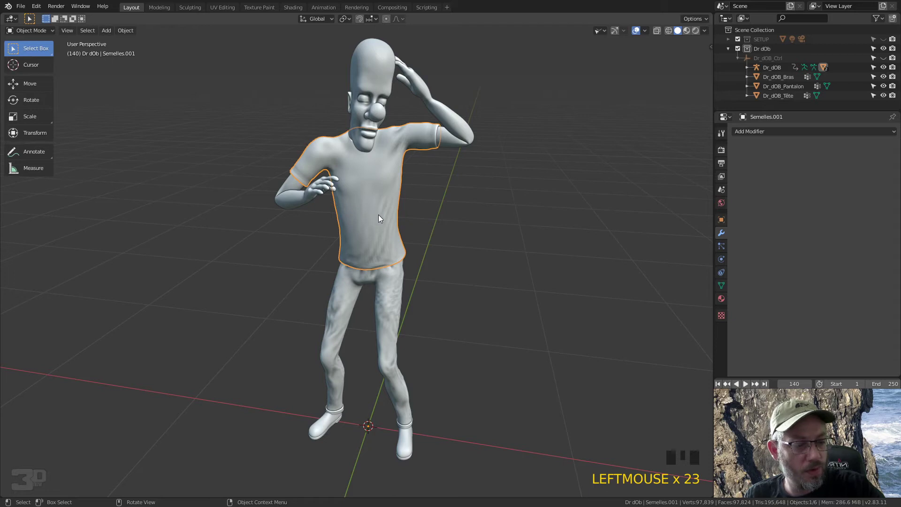
pyautogui.click(367, 87)
# Unhide the Dr_dOB_Ctrl empty and turn on the visibility of armatures in the viewport
pyautogui.click(623, 31)
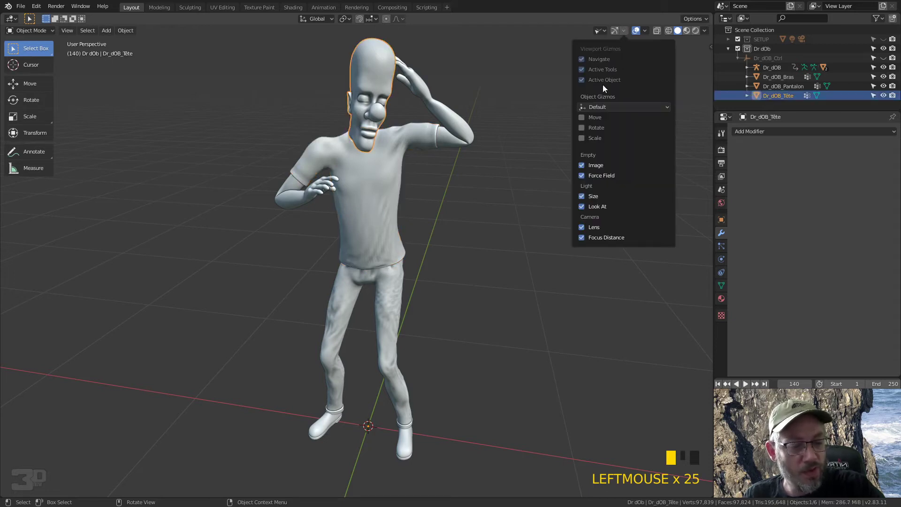
pyautogui.click(880, 60)
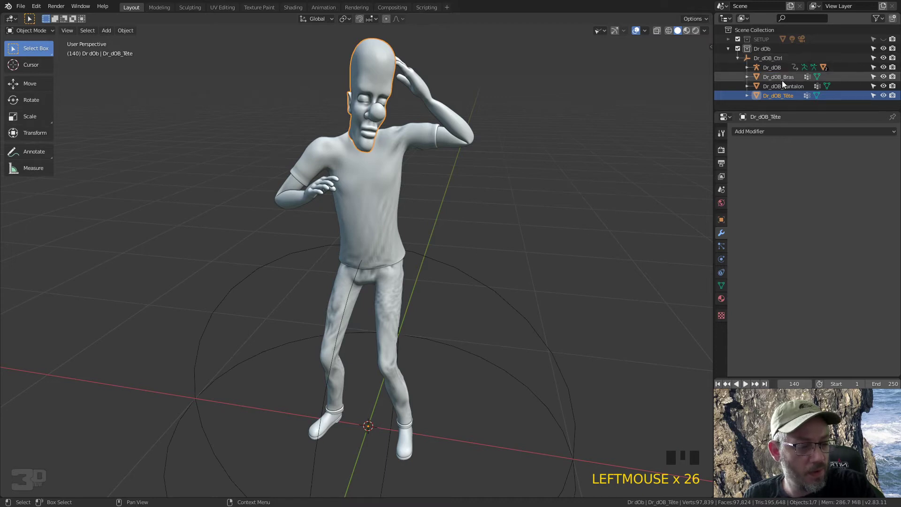
pyautogui.click(598, 30)
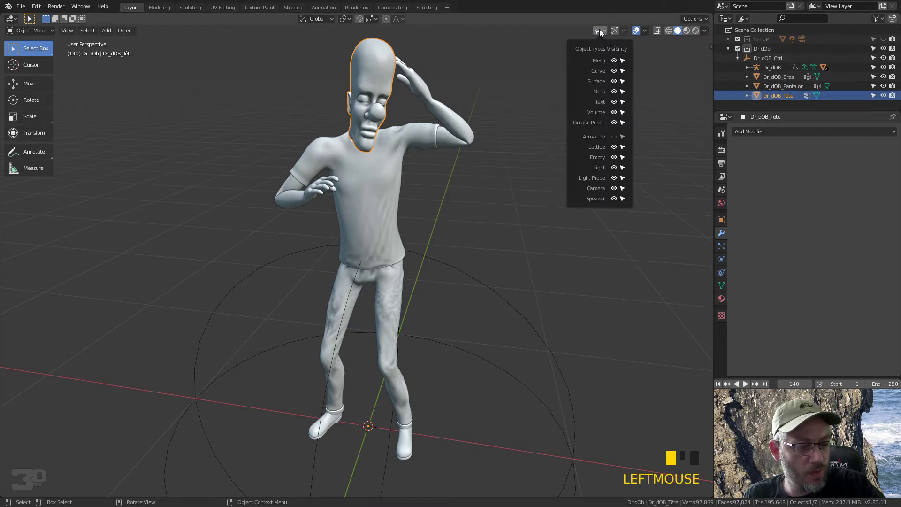
pyautogui.click(614, 136)
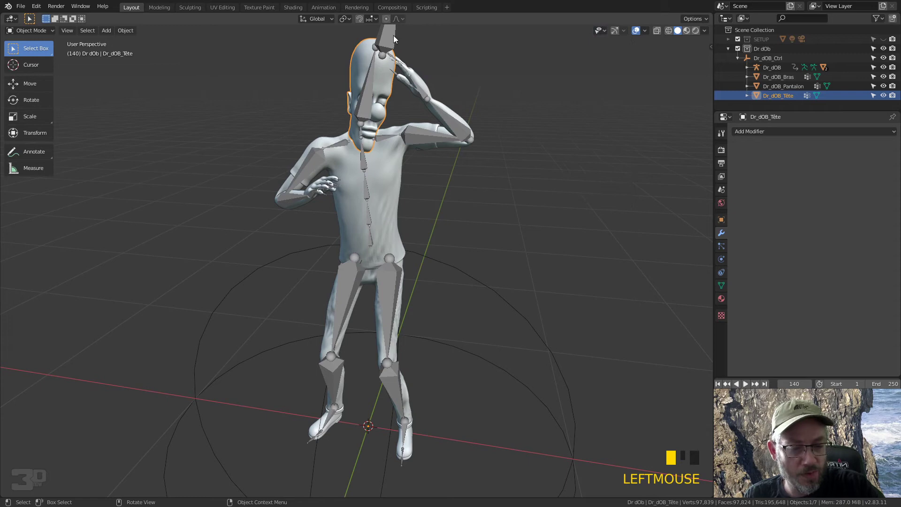
# Delete the Dr_dOB armature from the scene
pyautogui.click(414, 79)
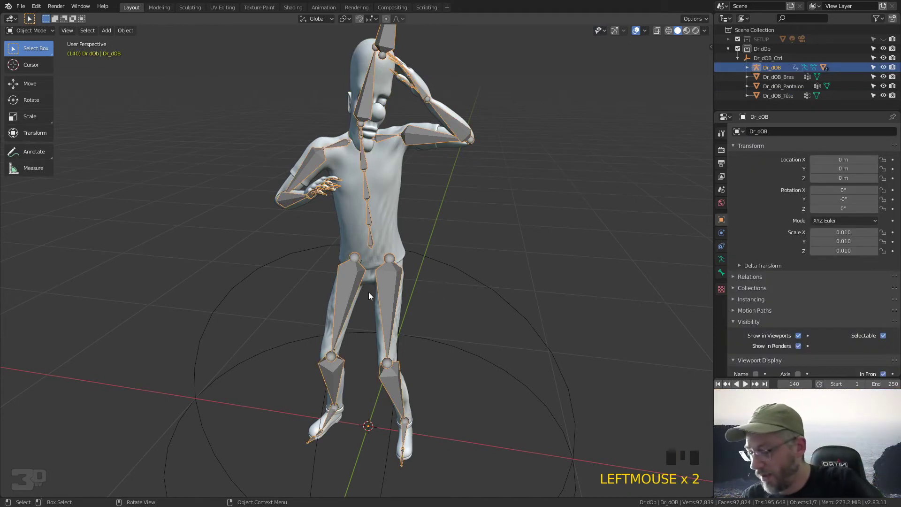
pyautogui.press('x')
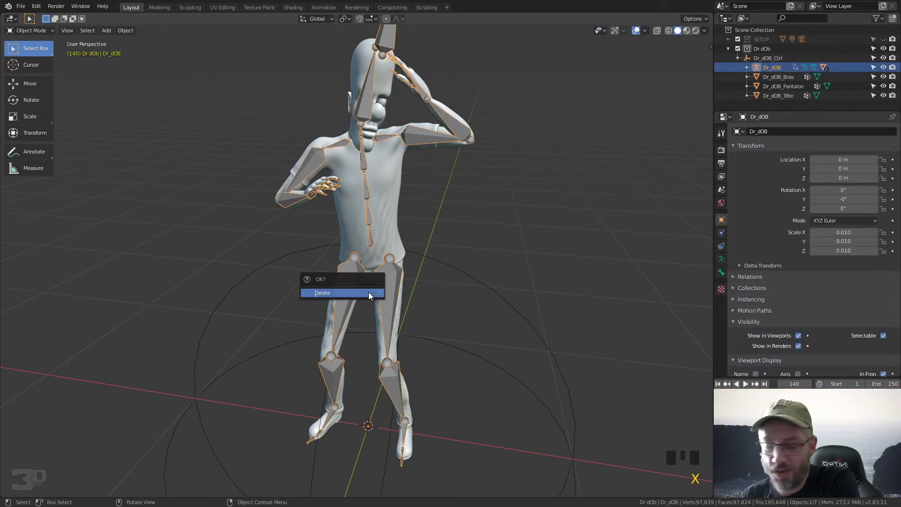
pyautogui.click(368, 293)
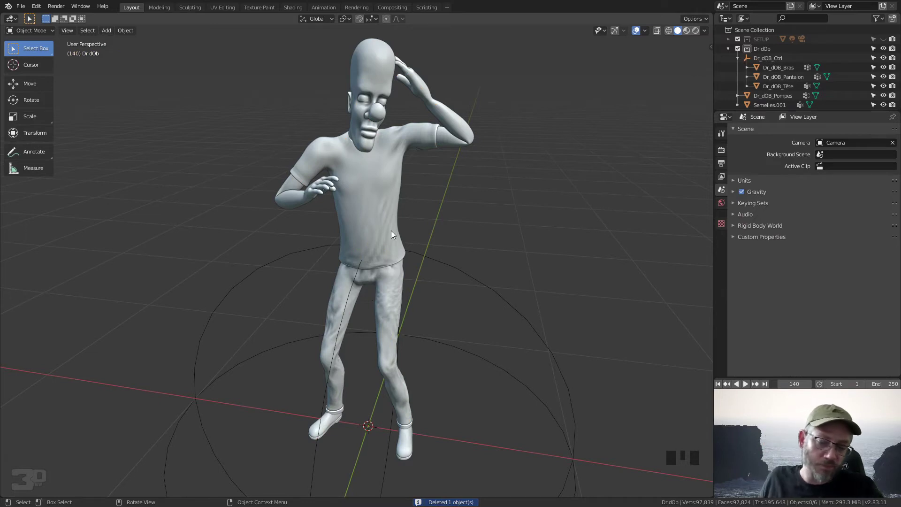
# Delete the Dr_dOB_Ctrl empty around the character's legs
pyautogui.moveTo(403, 213); pyautogui.dragTo(390, 182, button='middle')
pyautogui.click(452, 277)
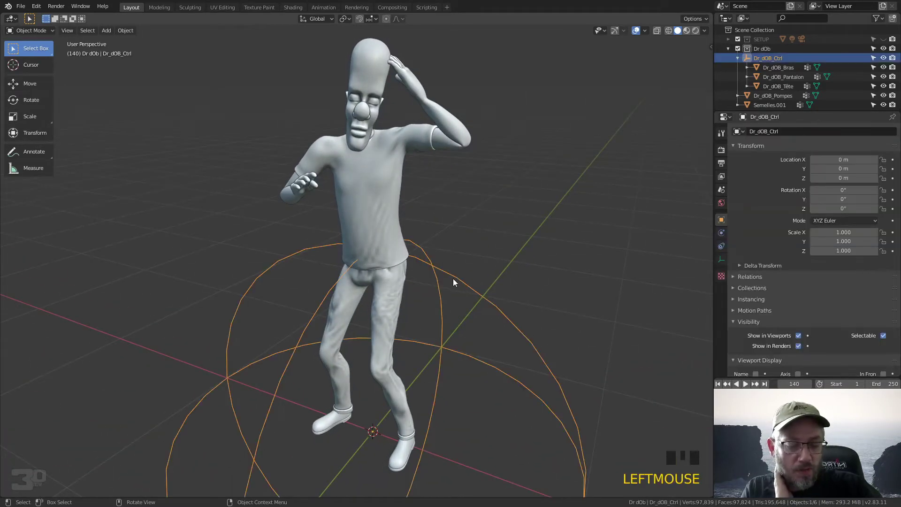
pyautogui.press('Delete')
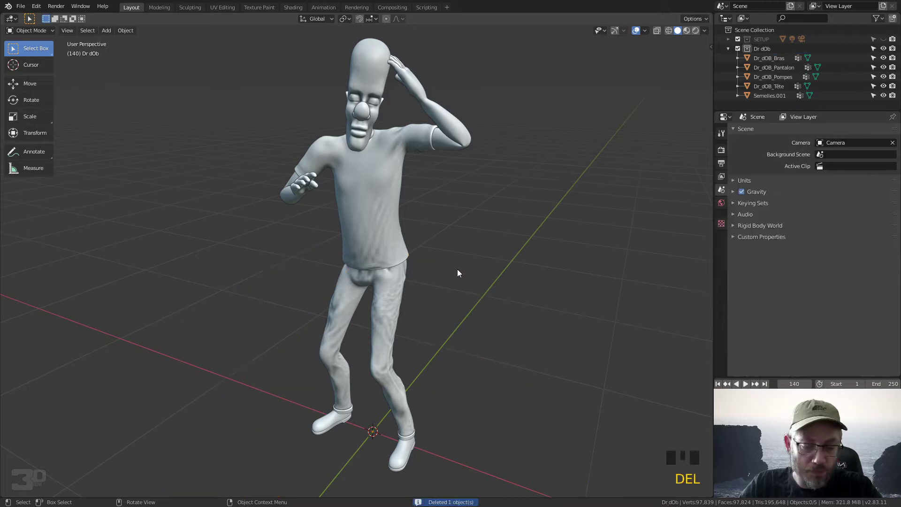
# Isolate the shoes and the trousers together in local view
pyautogui.moveTo(413, 297); pyautogui.dragTo(376, 261, button='middle')
pyautogui.click(425, 249)
pyautogui.moveTo(454, 242); pyautogui.dragTo(414, 255, button='middle')
pyautogui.click(401, 247)
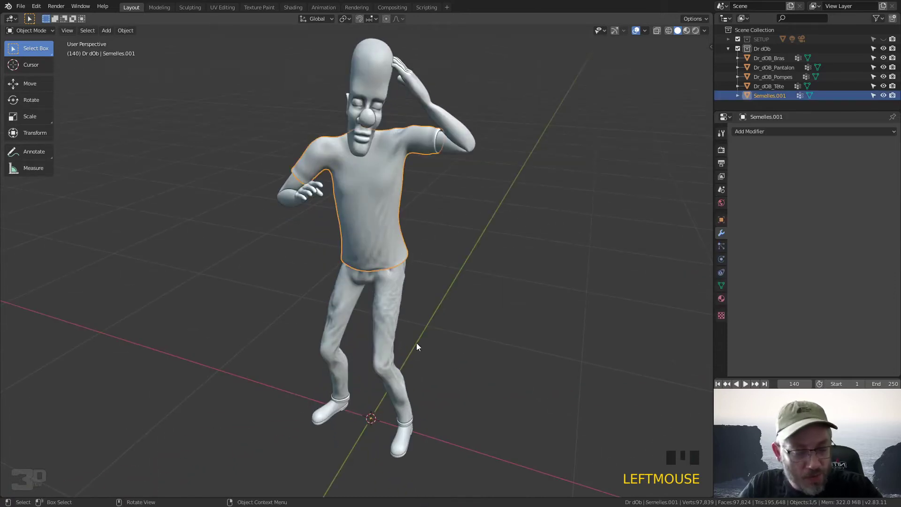
pyautogui.click(407, 427)
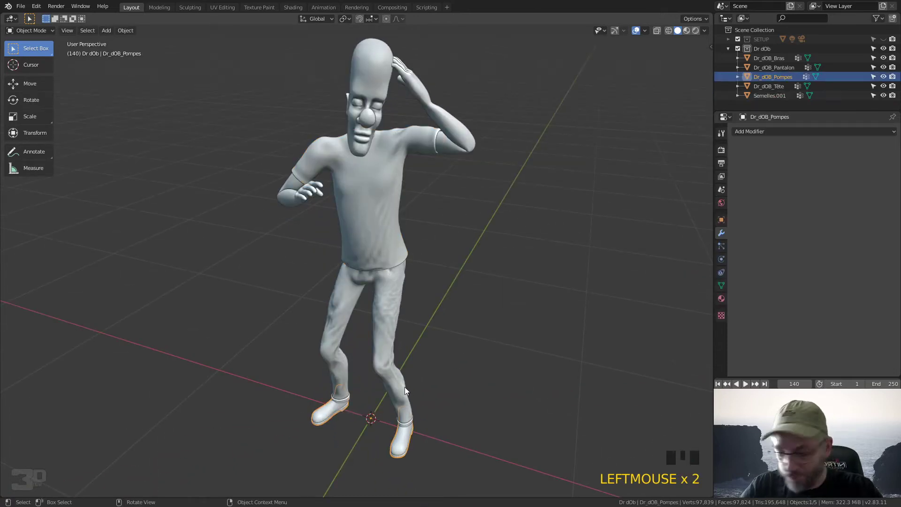
pyautogui.keyDown('shift'); pyautogui.click(389, 351); pyautogui.keyUp('shift')
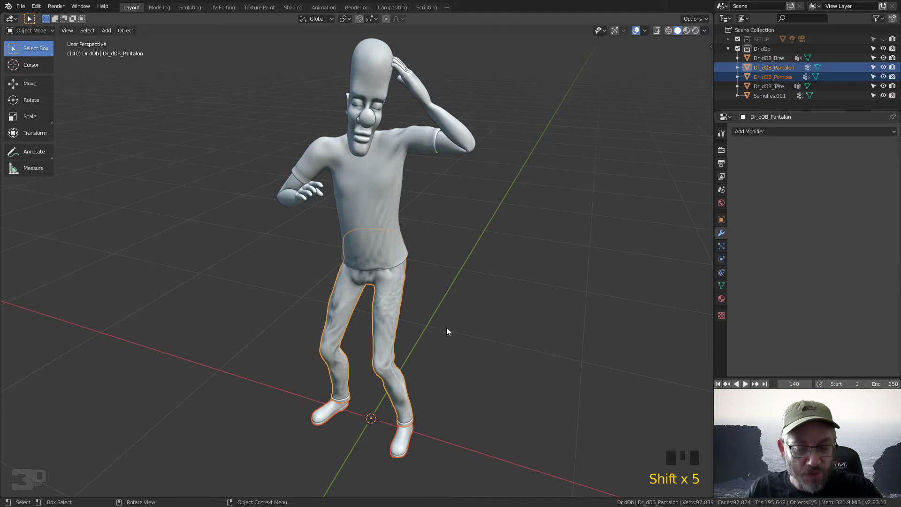
pyautogui.press('KP_Divide')
pyautogui.moveTo(440, 313); pyautogui.dragTo(426, 417, button='middle')
# Join the shoes into the trousers as one object, with the trousers as the active object
pyautogui.click(423, 418)
pyautogui.click(420, 399)
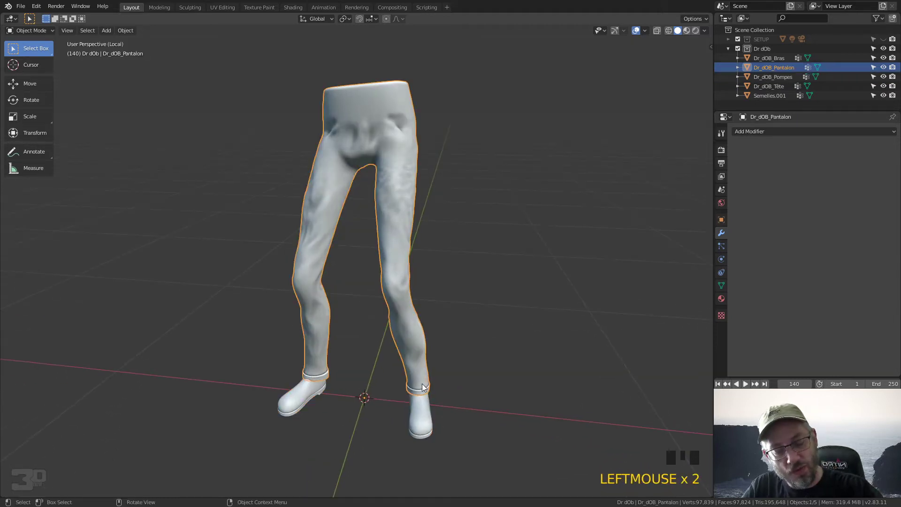
pyautogui.keyDown('shift'); pyautogui.click(420, 410); pyautogui.keyUp('shift')
pyautogui.click(412, 359)
pyautogui.click(420, 409)
pyautogui.keyDown('shift'); pyautogui.click(420, 377); pyautogui.keyUp('shift')
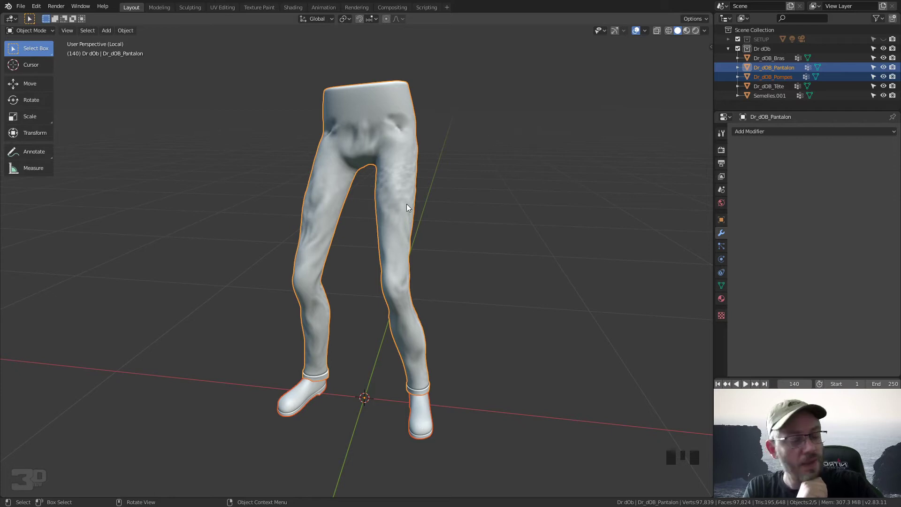
pyautogui.click(125, 31)
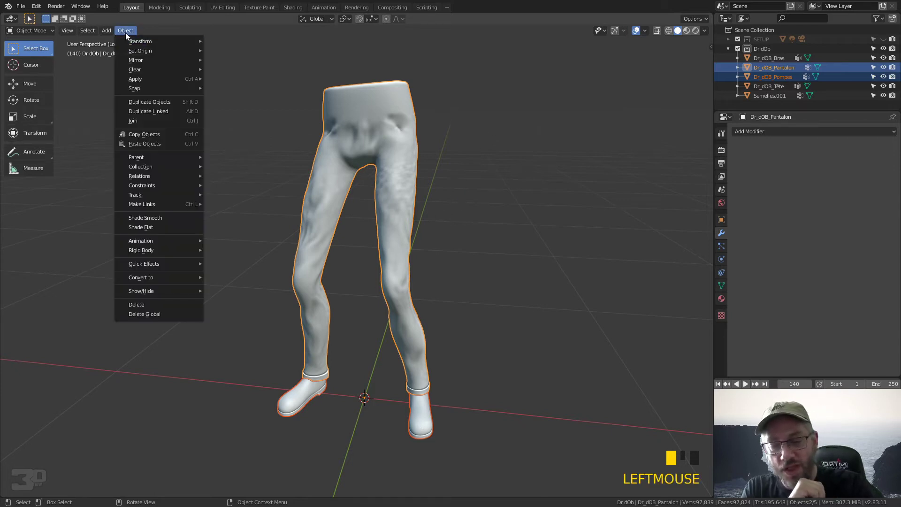
pyautogui.click(194, 121)
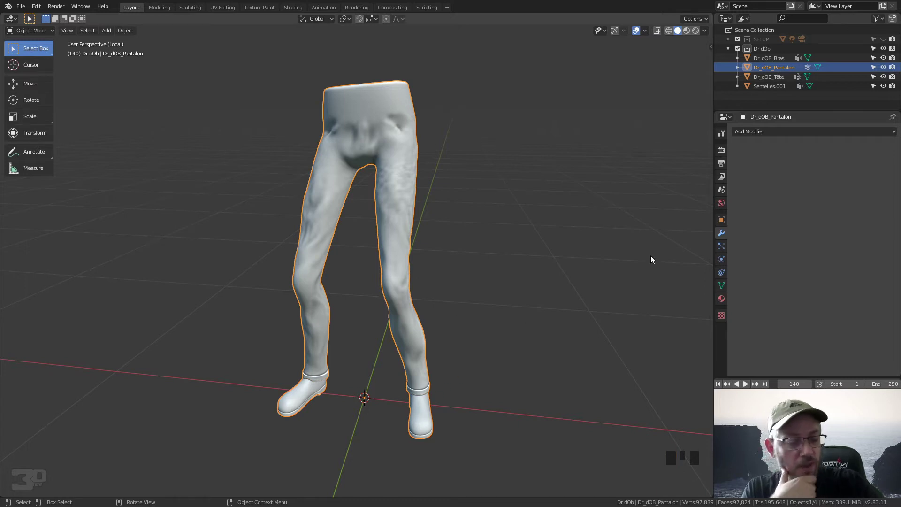
# Expand only the Remesh settings in the trousers' mesh data properties, and display the object's dimensions in the viewport
pyautogui.click(721, 285)
pyautogui.scroll(3, 832, 173)
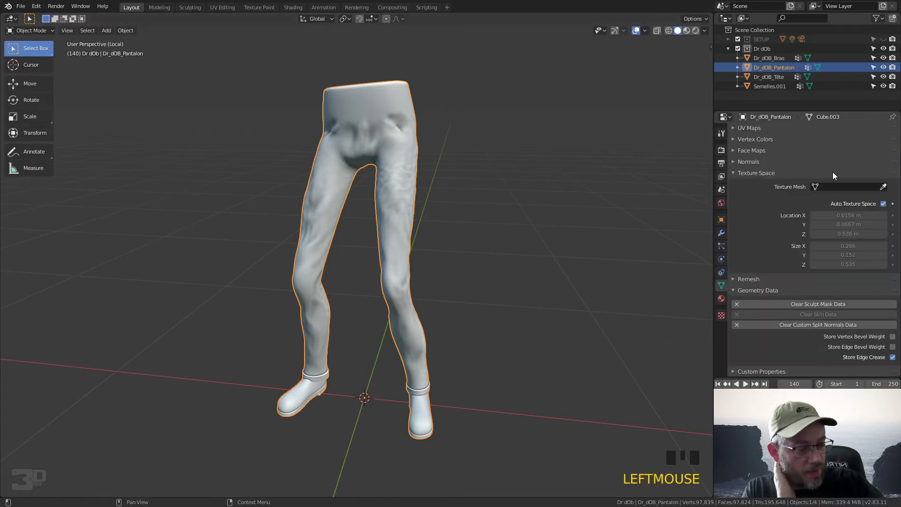
pyautogui.click(755, 173)
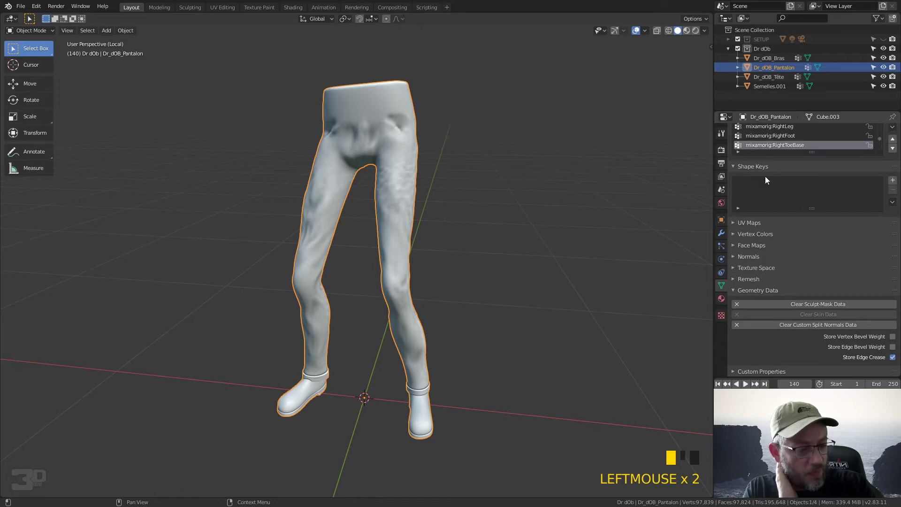
pyautogui.click(747, 166)
pyautogui.click(749, 138)
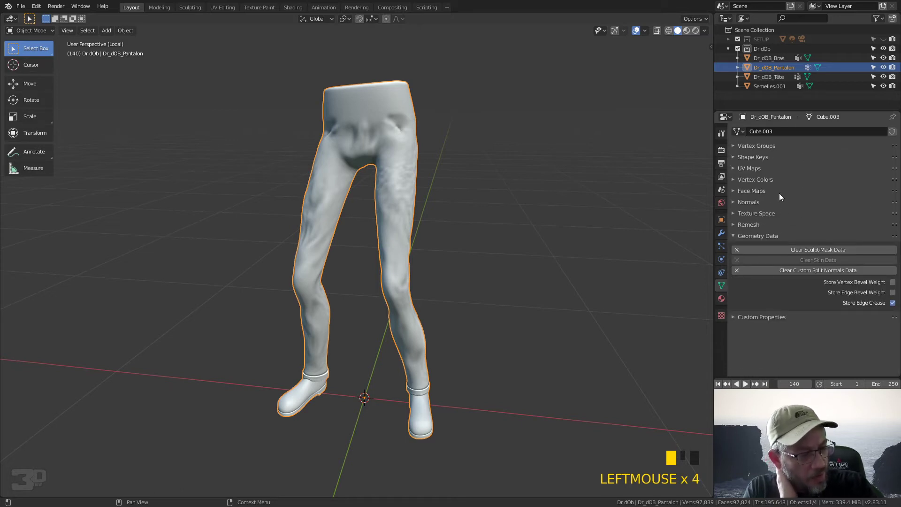
pyautogui.click(754, 235)
pyautogui.click(755, 226)
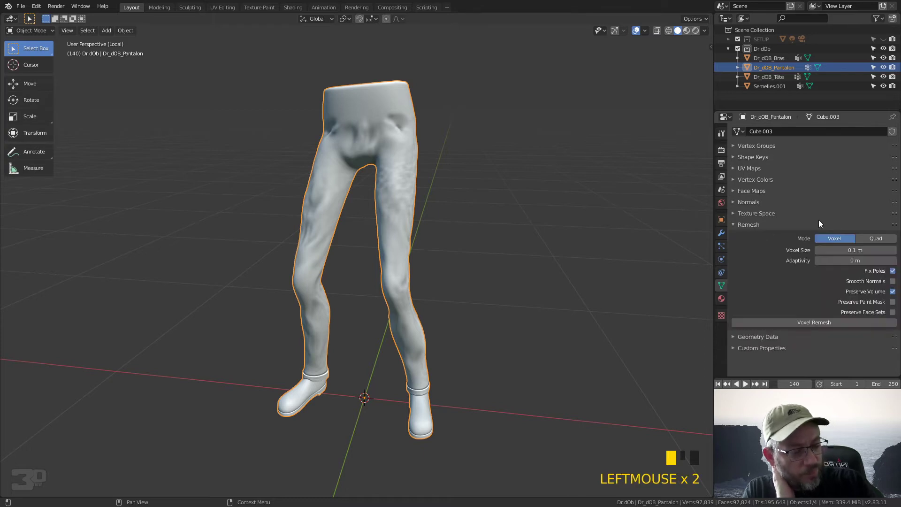
pyautogui.click(816, 251)
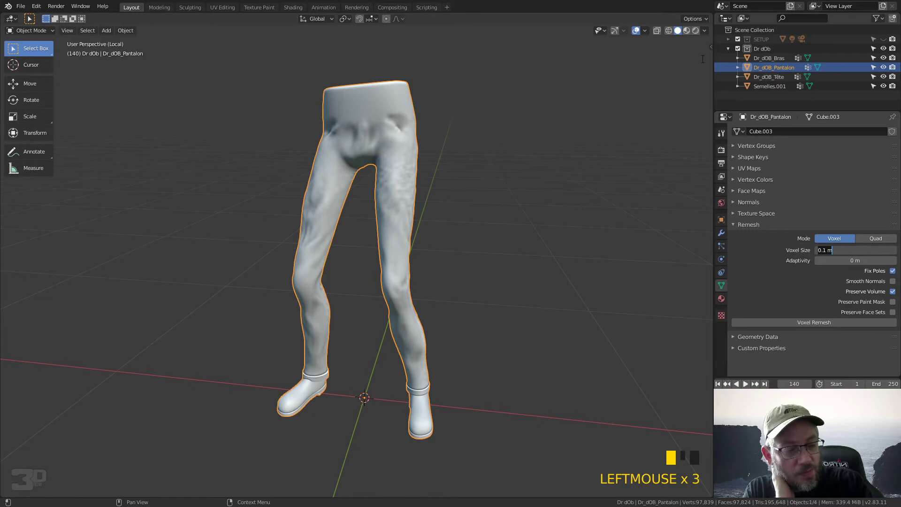
pyautogui.click(710, 47)
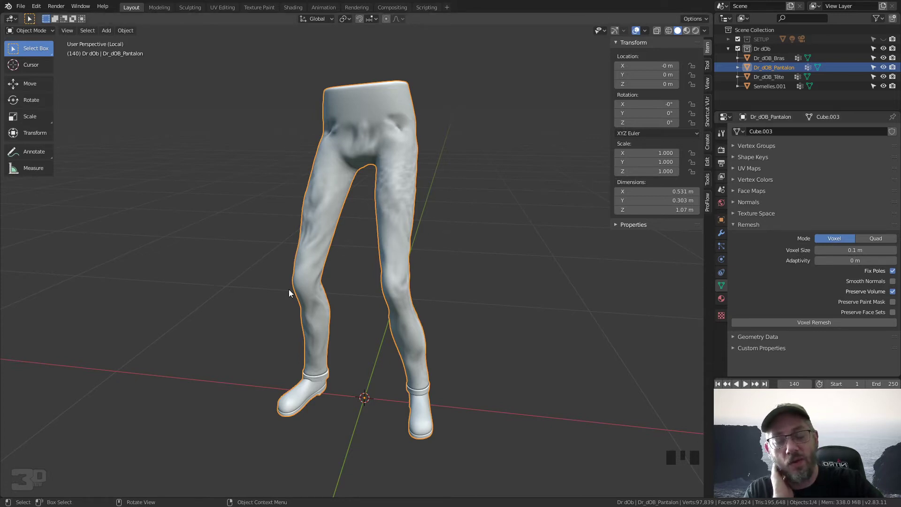
# Try a voxel remesh of the joined trousers and shoes with the 0.1 m voxel size
pyautogui.click(794, 322)
pyautogui.moveTo(397, 275)
pyautogui.mouseDown(button='middle')
pyautogui.moveTo(467, 294)
pyautogui.moveTo(541, 267)
pyautogui.moveTo(387, 271)
pyautogui.moveTo(394, 275)
pyautogui.mouseUp(button='middle')
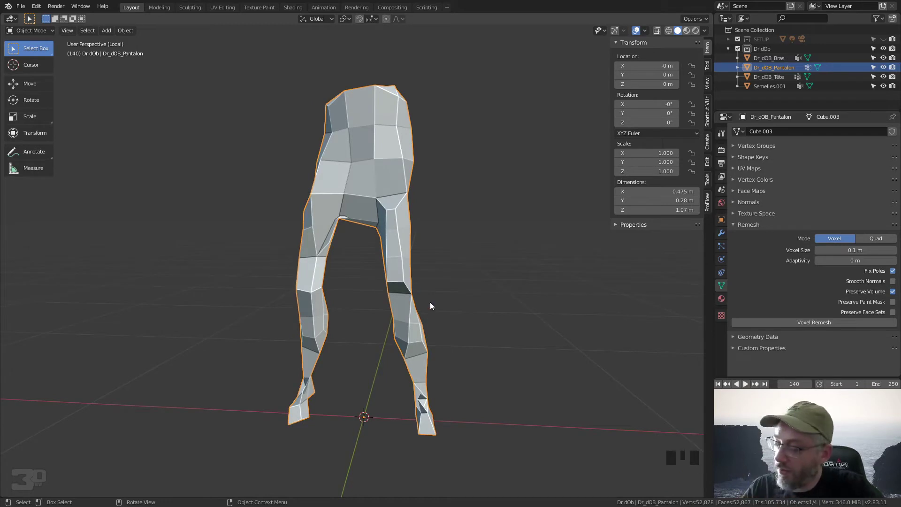
pyautogui.hotkey('ctrl', 'z')
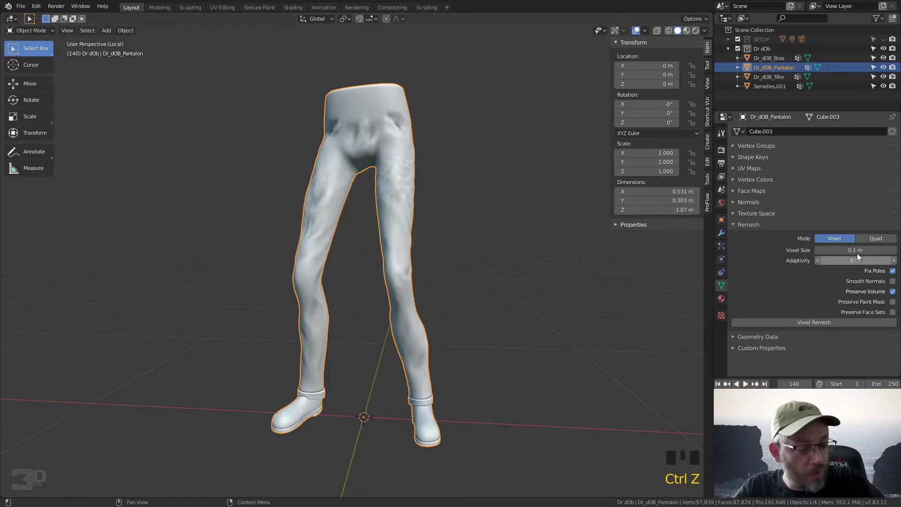
# Voxel-remesh the joined trousers and shoes with a voxel size of 0.002 m and smooth normals enabled
pyautogui.click(823, 252)
pyautogui.write('.0')
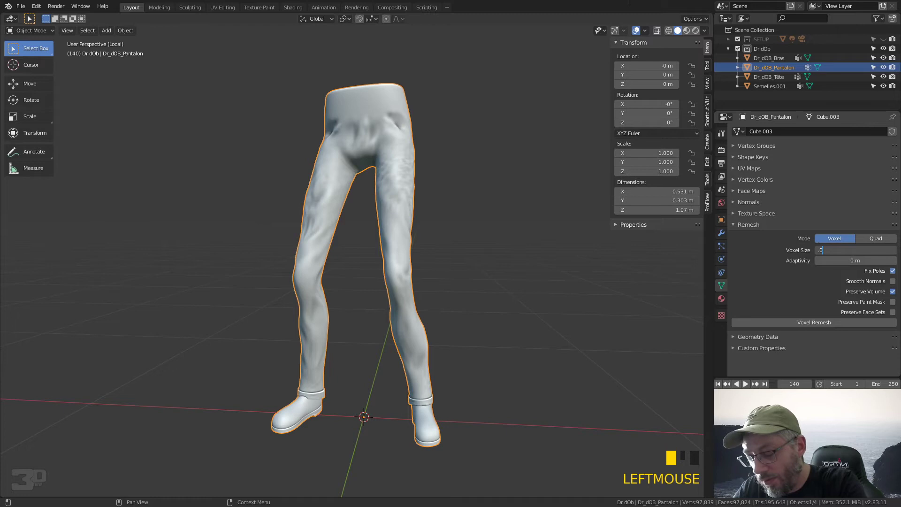
pyautogui.write('02')
pyautogui.press('Return')
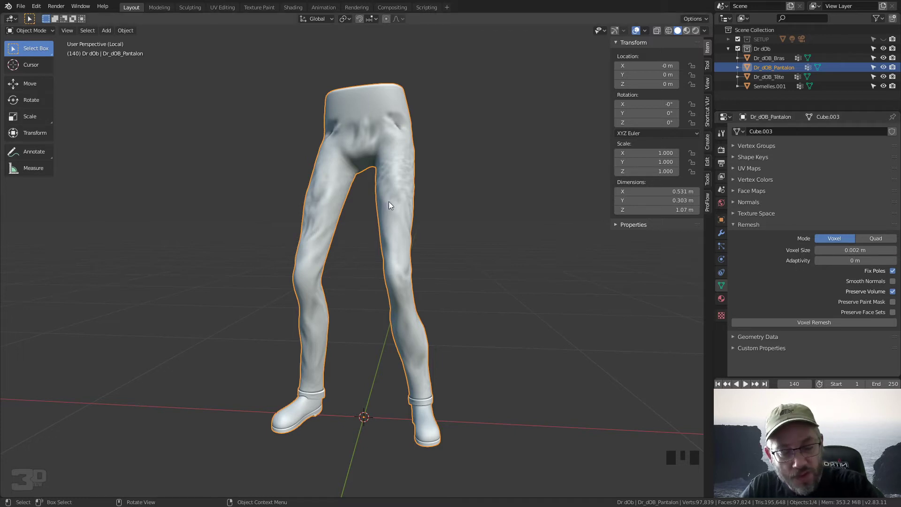
pyautogui.click(892, 281)
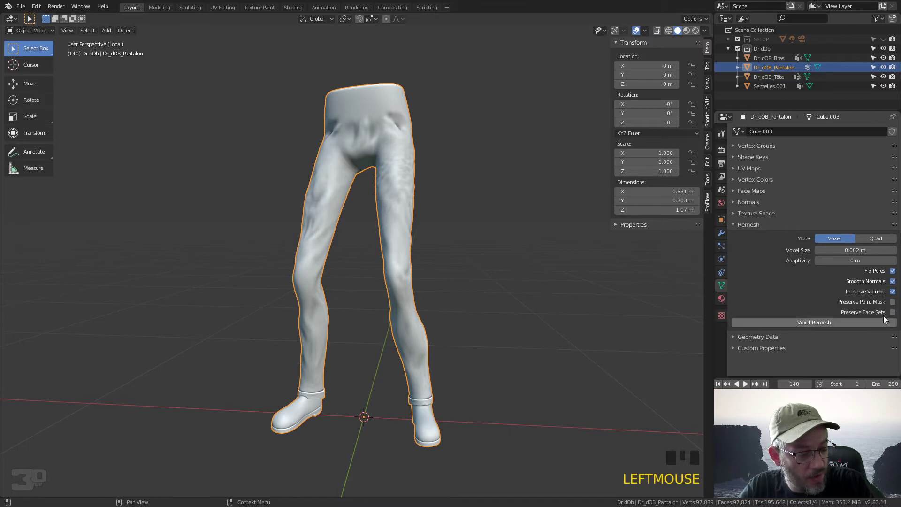
pyautogui.click(800, 322)
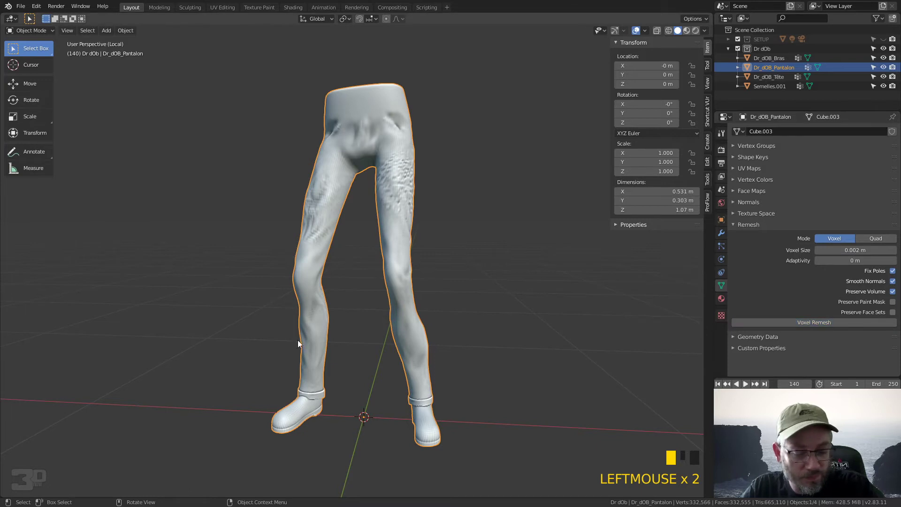
pyautogui.moveTo(416, 263); pyautogui.dragTo(407, 179, button='middle')
pyautogui.rightClick(393, 189)
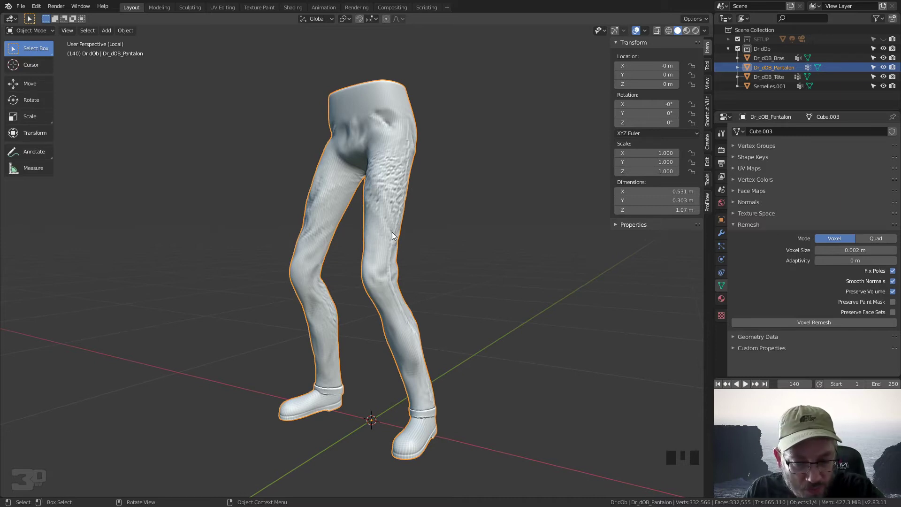
pyautogui.press('Tab')
pyautogui.moveTo(395, 229); pyautogui.dragTo(395, 192, button='middle')
pyautogui.press('Tab')
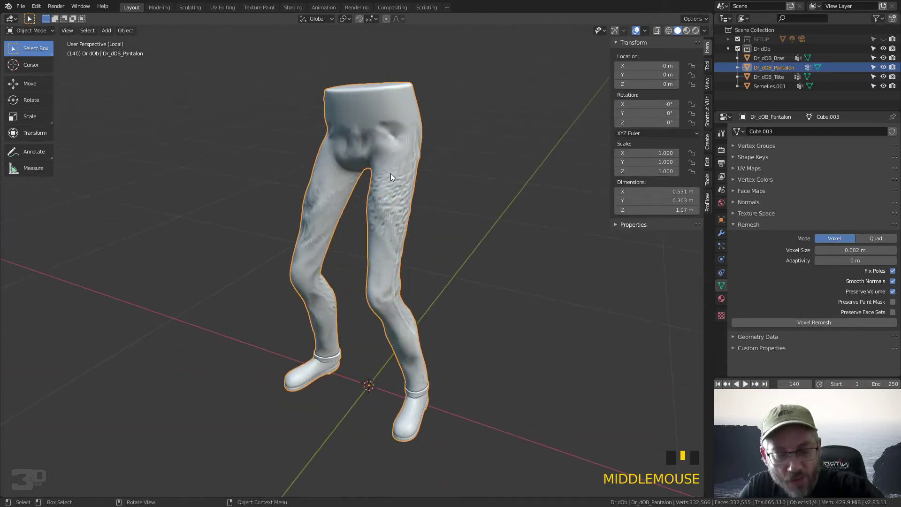
# Smooth the whole mesh in Sculpt Mode using the Mesh Filter set to Smooth, at a strength of about 2.03
pyautogui.click(38, 30)
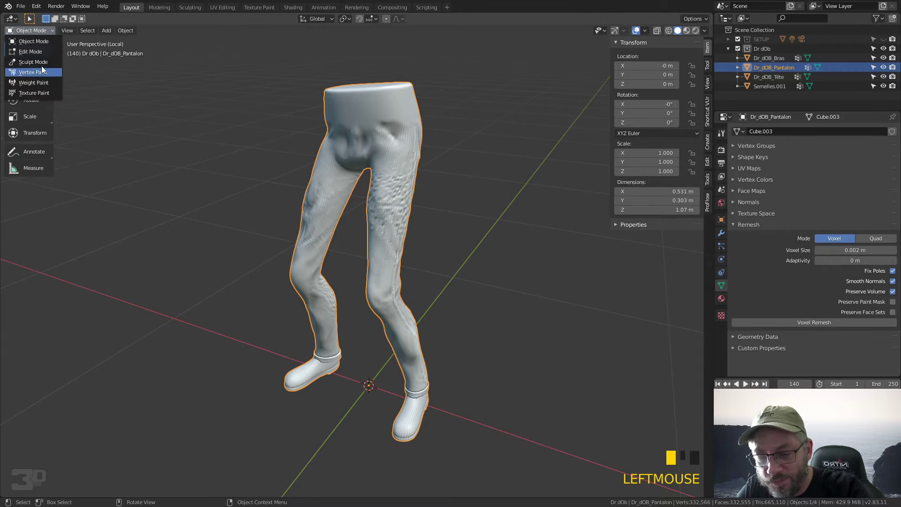
pyautogui.click(41, 64)
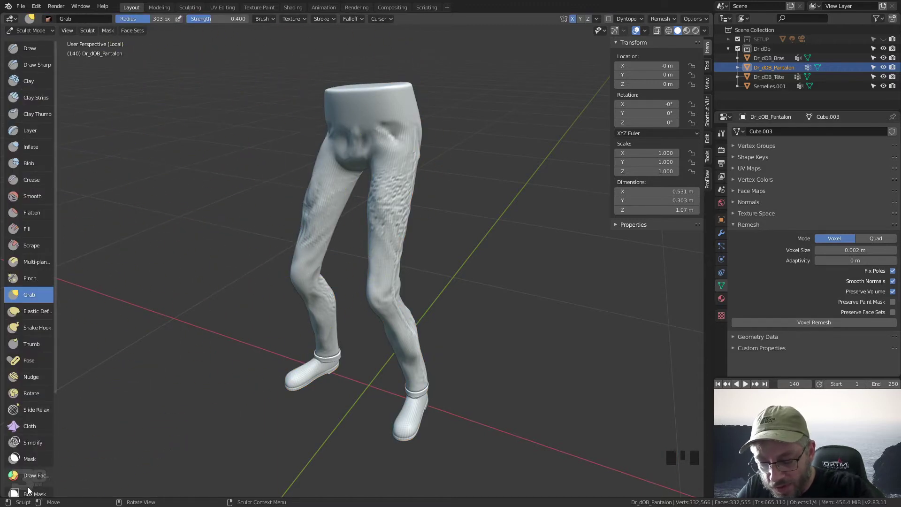
pyautogui.moveTo(39, 454); pyautogui.dragTo(46, 332, button='middle')
pyautogui.click(49, 403)
pyautogui.click(110, 18)
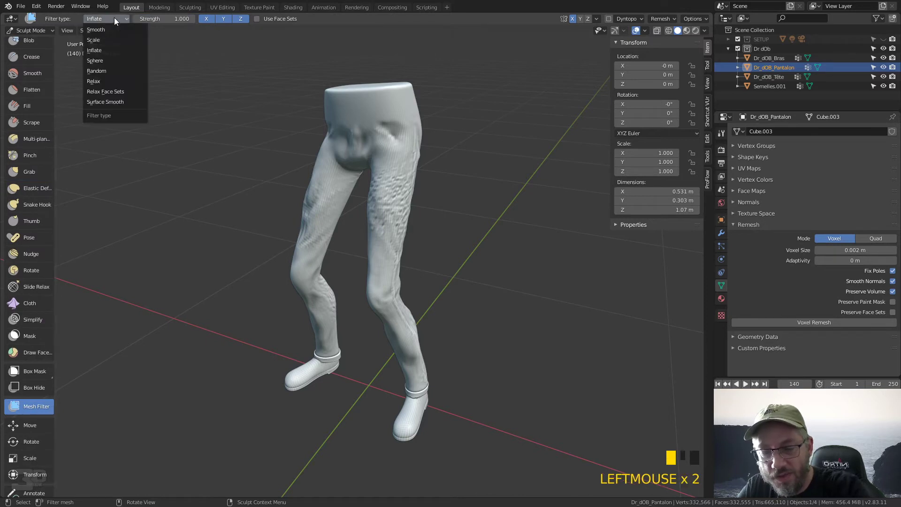
pyautogui.click(108, 30)
pyautogui.click(449, 257)
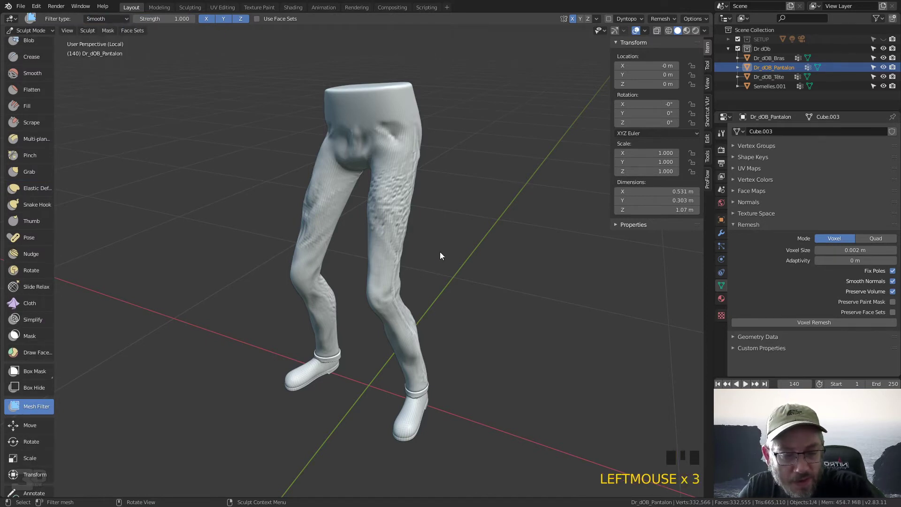
pyautogui.moveTo(420, 247); pyautogui.dragTo(520, 244)
pyautogui.moveTo(447, 256)
pyautogui.mouseDown(button='middle')
pyautogui.moveTo(477, 259)
pyautogui.moveTo(460, 256)
pyautogui.mouseUp(button='middle')
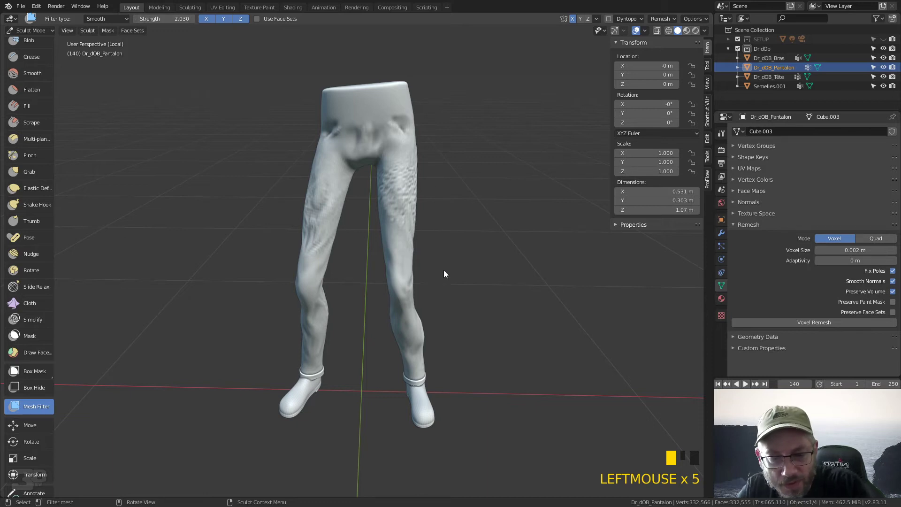
pyautogui.click(429, 293)
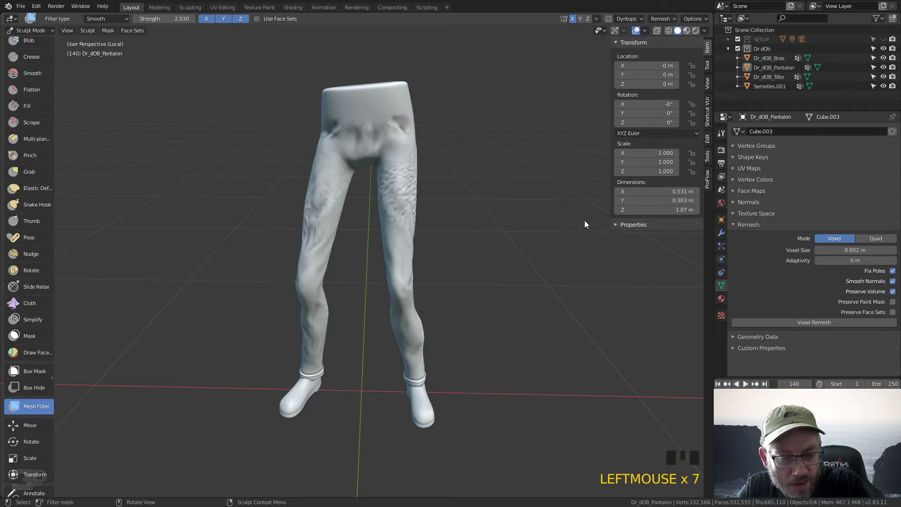
pyautogui.click(506, 258)
# Even out the bumpy areas on the trousers' thighs with strokes of the Smooth sculpting brush
pyautogui.moveTo(507, 258); pyautogui.dragTo(330, 195, button='middle')
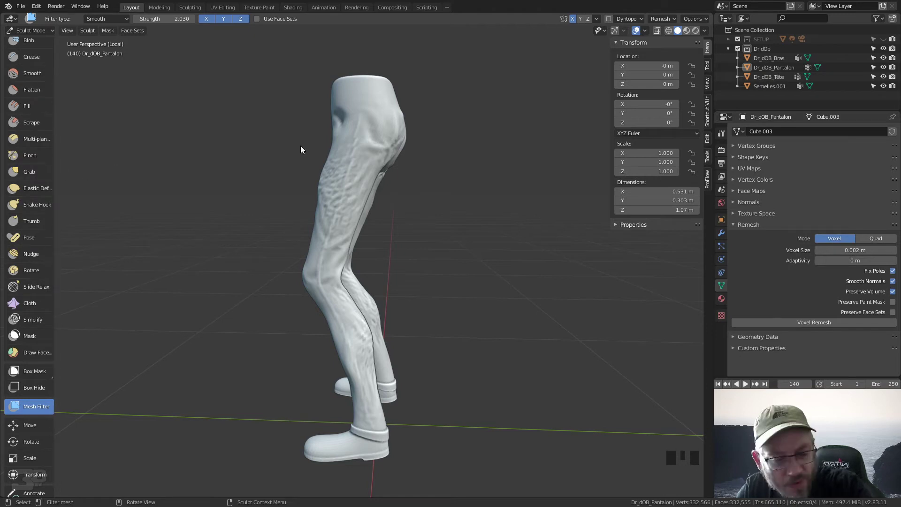
pyautogui.moveTo(369, 153); pyautogui.dragTo(403, 169, button='middle')
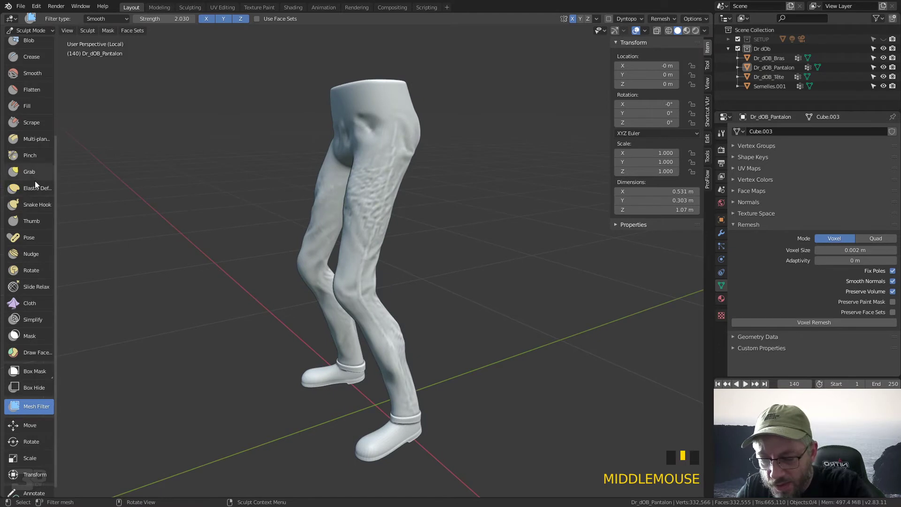
pyautogui.click(33, 74)
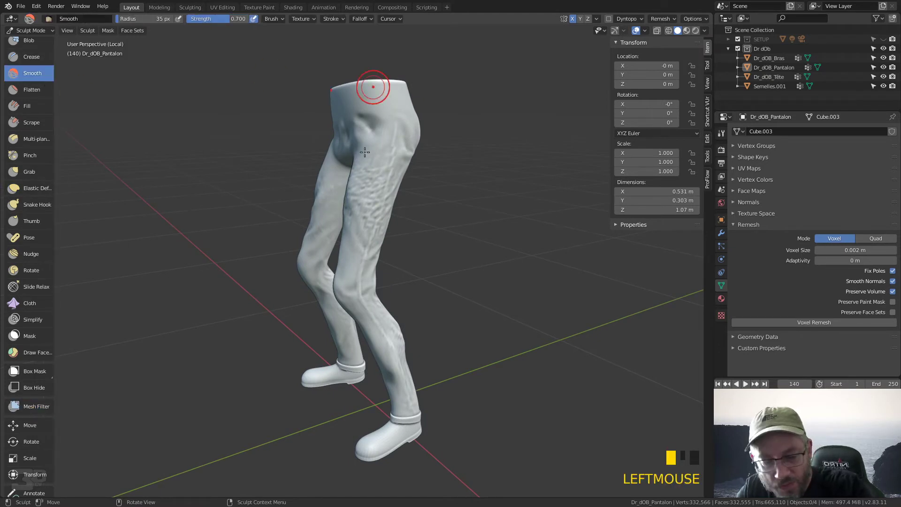
pyautogui.moveTo(373, 182); pyautogui.dragTo(366, 201)
pyautogui.moveTo(366, 201); pyautogui.dragTo(375, 179)
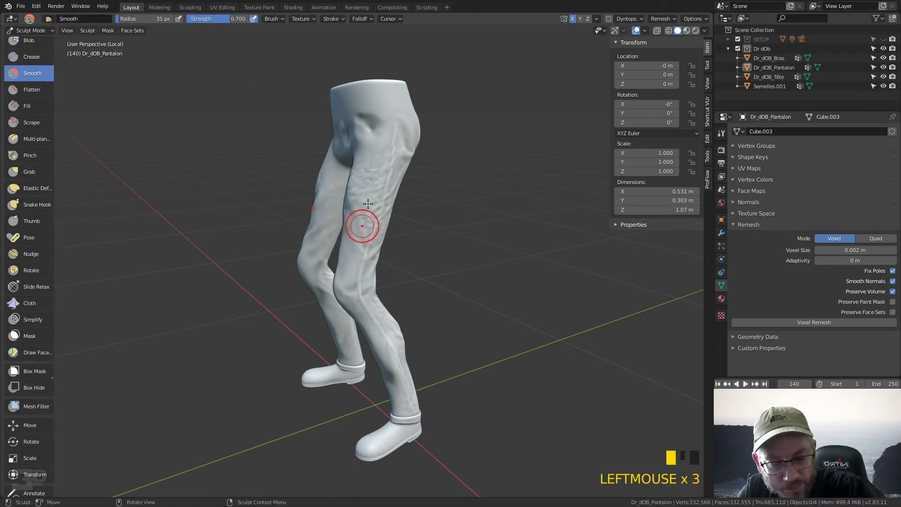
pyautogui.moveTo(373, 267); pyautogui.dragTo(402, 185, button='middle')
pyautogui.moveTo(402, 185)
pyautogui.mouseDown()
pyautogui.moveTo(388, 177)
pyautogui.moveTo(397, 216)
pyautogui.mouseUp()
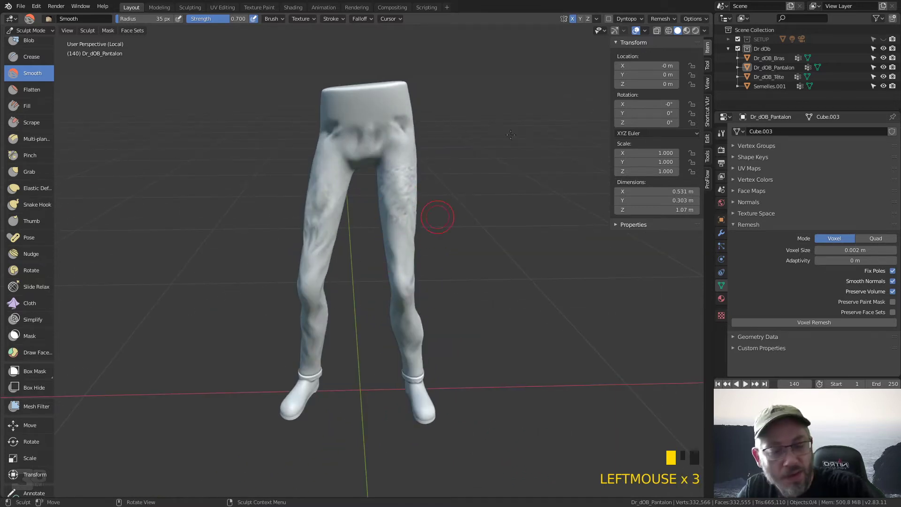
pyautogui.moveTo(399, 199); pyautogui.dragTo(388, 203)
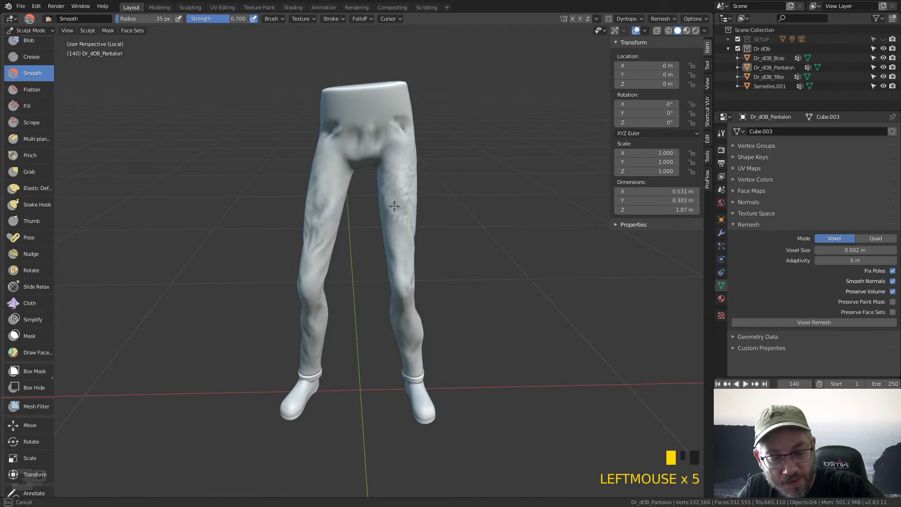
pyautogui.moveTo(427, 253); pyautogui.dragTo(487, 229, button='middle')
pyautogui.moveTo(340, 190); pyautogui.dragTo(378, 241)
pyautogui.moveTo(378, 241)
pyautogui.mouseDown(button='middle')
pyautogui.moveTo(372, 372)
pyautogui.moveTo(400, 360)
pyautogui.moveTo(335, 353)
pyautogui.moveTo(277, 366)
pyautogui.mouseUp(button='middle')
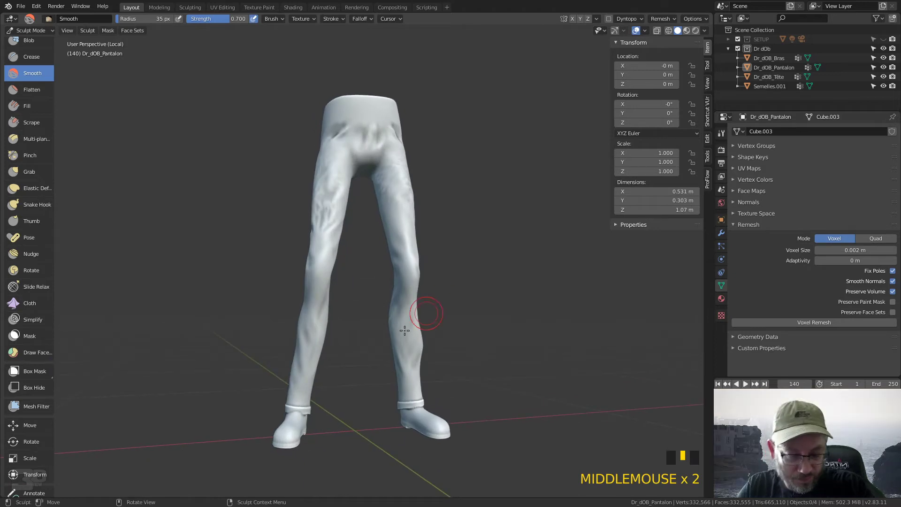
# Undo the sculpted smoothing, the voxel remesh and the join, back to separate trousers and shoes objects
pyautogui.moveTo(350, 376)
pyautogui.keyDown('shift'); pyautogui.mouseDown(button='middle')
pyautogui.moveTo(366, 286)
pyautogui.moveTo(418, 291)
pyautogui.moveTo(321, 309)
pyautogui.moveTo(544, 235)
pyautogui.moveTo(567, 218)
pyautogui.moveTo(499, 318)
pyautogui.moveTo(332, 351)
pyautogui.moveTo(322, 326)
pyautogui.mouseUp(button='middle'); pyautogui.keyUp('shift')
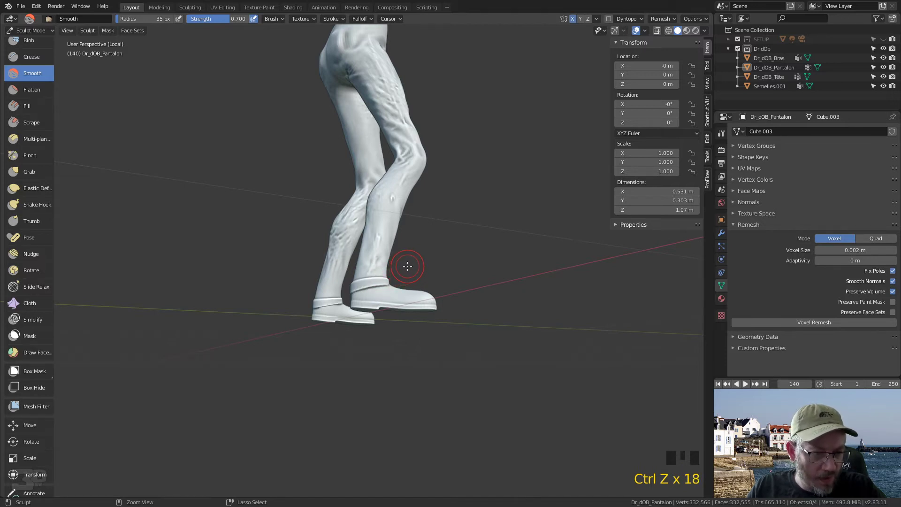
pyautogui.hotkey('ctrl', 'z')
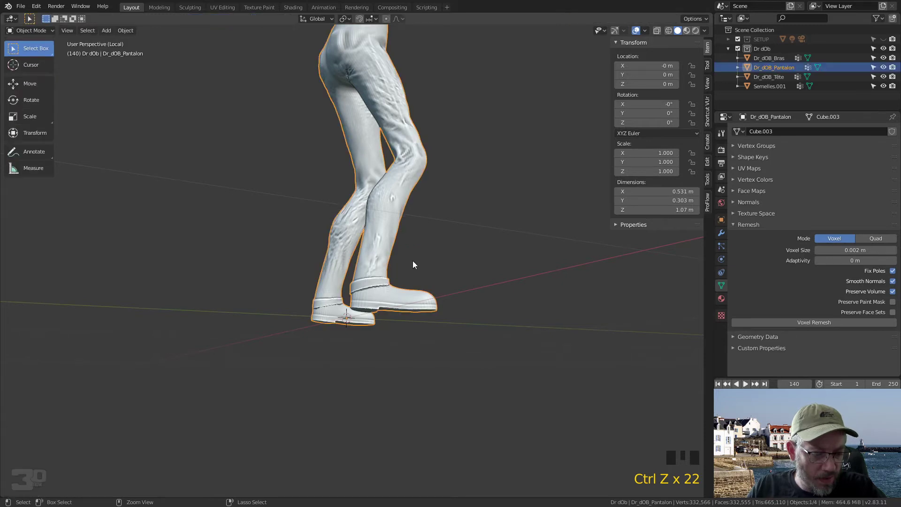
pyautogui.hotkey('ctrl', 'z')
pyautogui.hotkey('ctrl', 'z')
pyautogui.hotkey('ctrl', 'z')
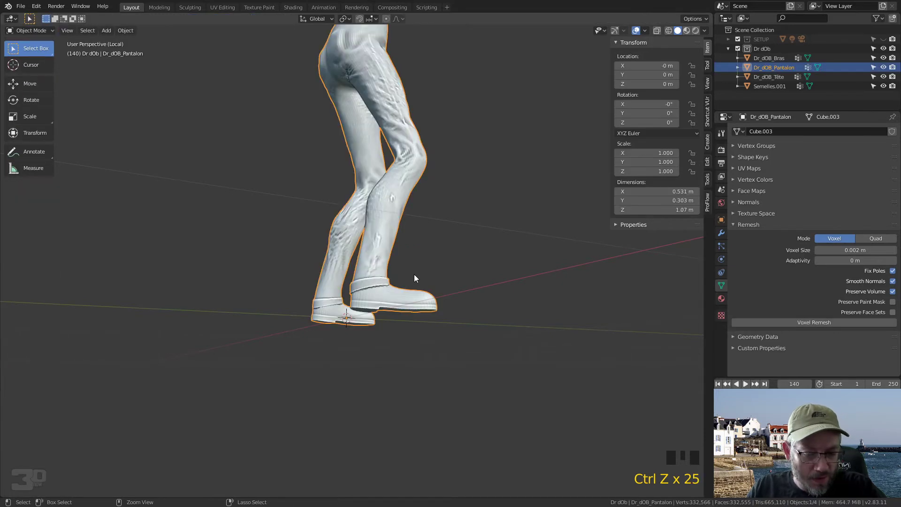
pyautogui.hotkey('ctrl', 'z')
pyautogui.hotkey('ctrl', 'z')
pyautogui.hotkey('ctrl', 'z')
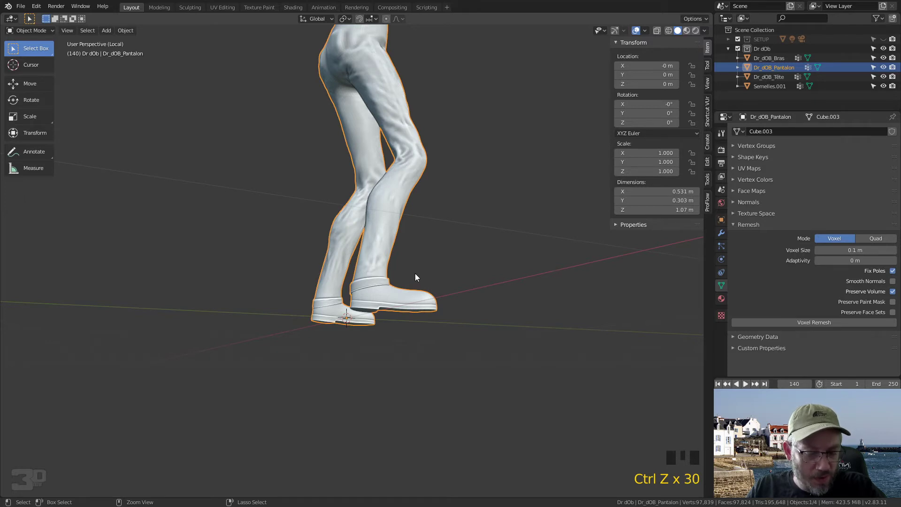
pyautogui.hotkey('ctrl', 'z')
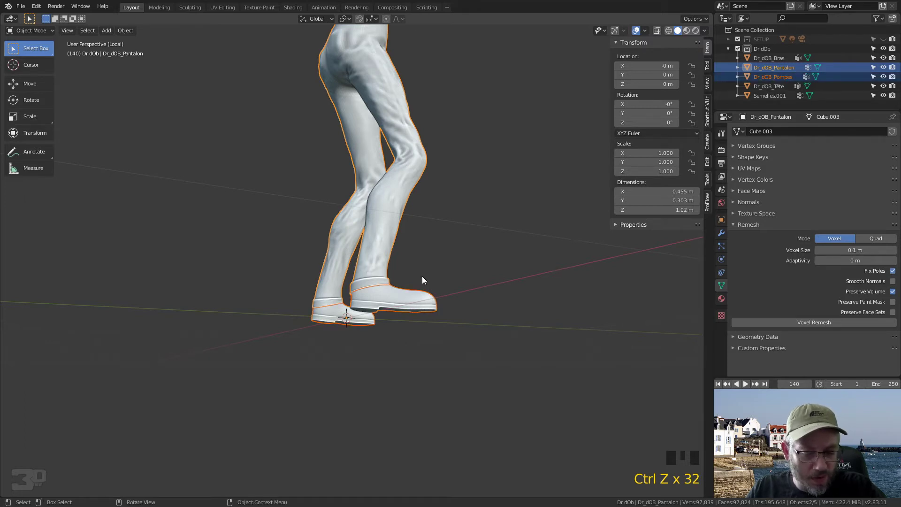
# Put the trousers in Sculpt Mode and pull the first ankle cuff outwards over the shoe with the Grab brush
pyautogui.click(422, 276)
pyautogui.click(395, 273)
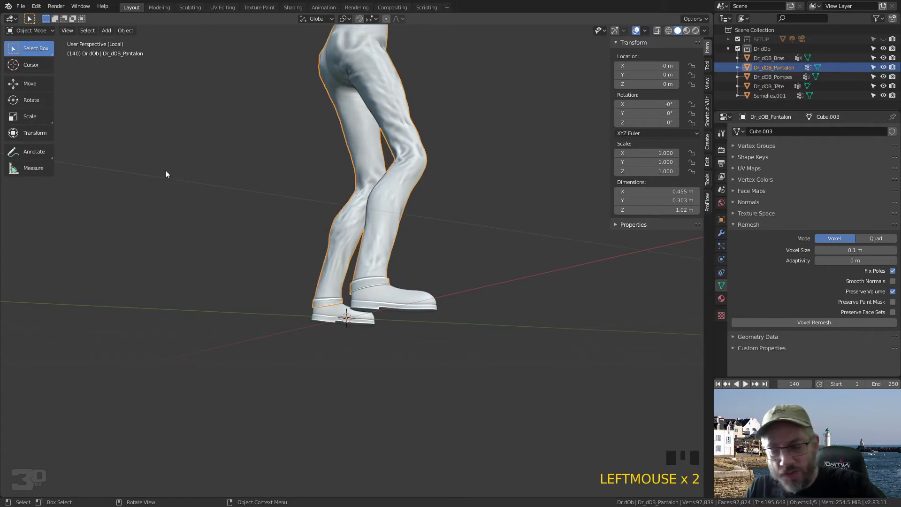
pyautogui.click(30, 30)
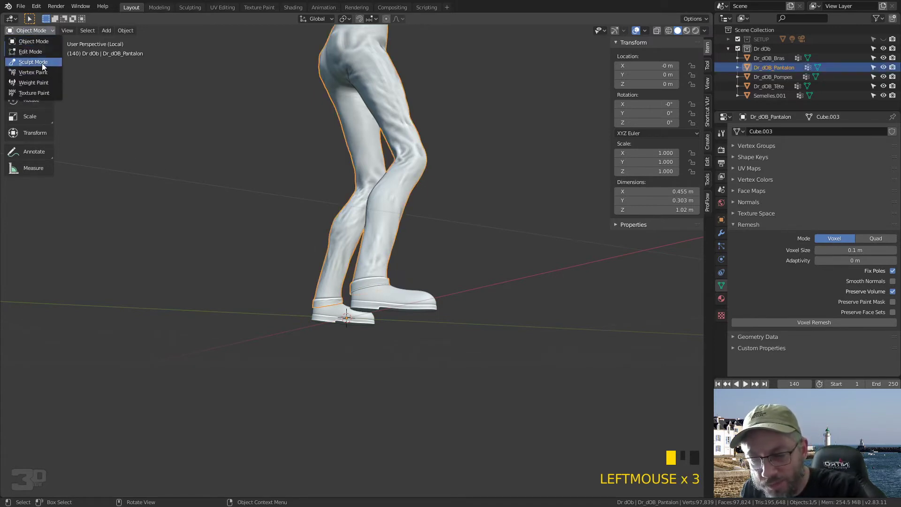
pyautogui.click(41, 63)
pyautogui.moveTo(308, 136)
pyautogui.mouseDown(button='middle')
pyautogui.moveTo(318, 289)
pyautogui.moveTo(345, 316)
pyautogui.moveTo(347, 288)
pyautogui.moveTo(366, 268)
pyautogui.moveTo(374, 165)
pyautogui.moveTo(379, 291)
pyautogui.mouseUp(button='middle')
pyautogui.click(30, 294)
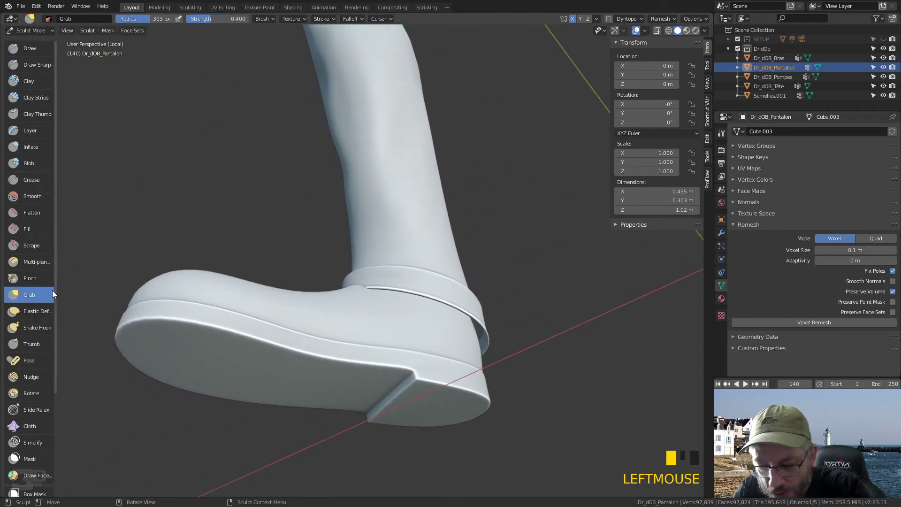
pyautogui.moveTo(310, 275); pyautogui.dragTo(358, 259)
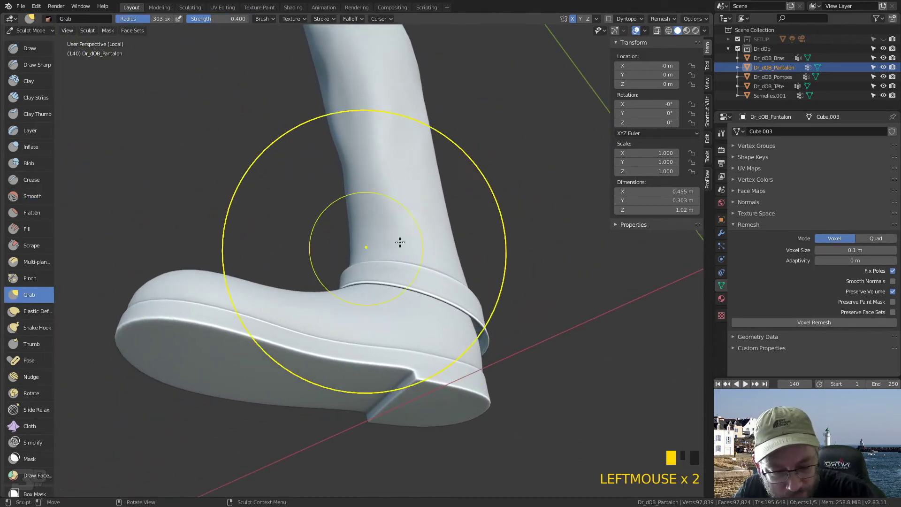
pyautogui.moveTo(487, 270); pyautogui.dragTo(531, 248, button='middle')
pyautogui.moveTo(482, 261); pyautogui.dragTo(475, 244)
# Fit the same cuff around the shoe's heel, sides and front with Grab brush strokes at a 303 px radius
pyautogui.moveTo(475, 245)
pyautogui.mouseDown(button='middle')
pyautogui.moveTo(437, 294)
pyautogui.moveTo(405, 309)
pyautogui.moveTo(418, 308)
pyautogui.mouseUp(button='middle')
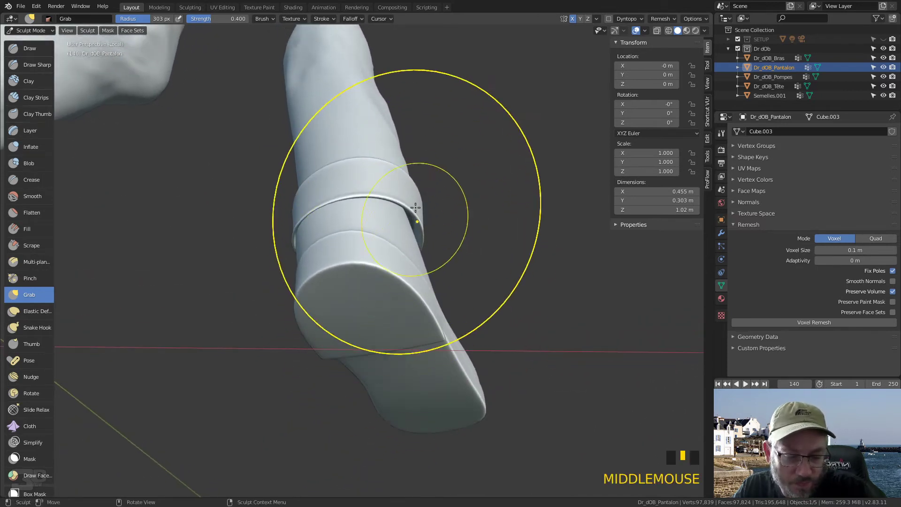
pyautogui.moveTo(411, 209); pyautogui.dragTo(412, 216)
pyautogui.moveTo(413, 217)
pyautogui.mouseDown(button='middle')
pyautogui.moveTo(436, 205)
pyautogui.moveTo(348, 207)
pyautogui.mouseUp(button='middle')
pyautogui.moveTo(347, 207); pyautogui.dragTo(349, 207)
pyautogui.moveTo(350, 206); pyautogui.dragTo(332, 257, button='middle')
pyautogui.moveTo(332, 257); pyautogui.dragTo(332, 255)
pyautogui.moveTo(332, 254)
pyautogui.mouseDown(button='middle')
pyautogui.moveTo(376, 281)
pyautogui.moveTo(322, 271)
pyautogui.mouseUp(button='middle')
pyautogui.moveTo(322, 272); pyautogui.dragTo(355, 271)
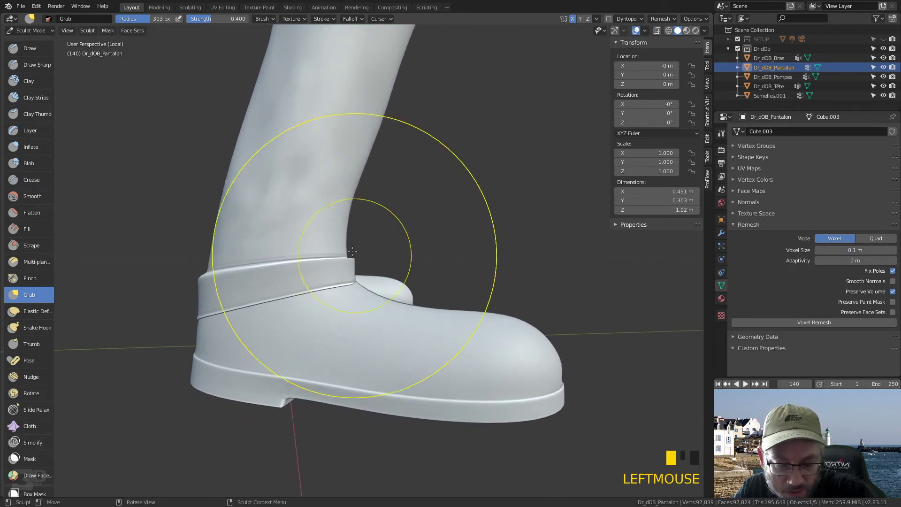
pyautogui.click(338, 202)
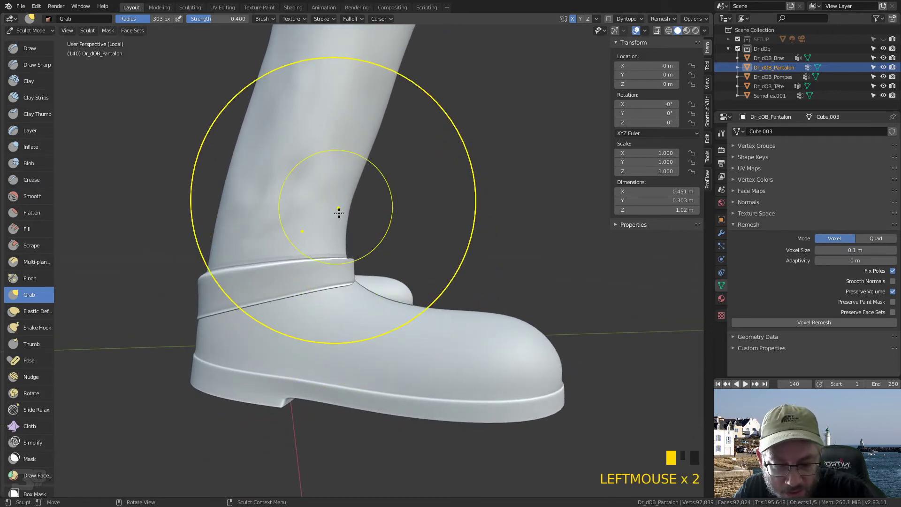
# Reduce the Grab brush radius to about 147 px and refine the front of the cuff
pyautogui.rightClick(364, 281)
pyautogui.moveTo(365, 282); pyautogui.dragTo(345, 282)
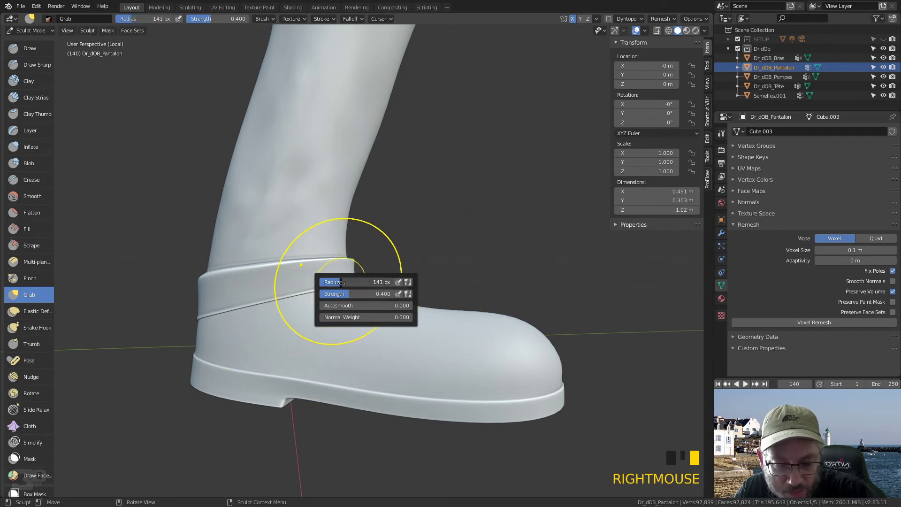
pyautogui.moveTo(382, 263)
pyautogui.mouseDown(button='middle')
pyautogui.moveTo(296, 276)
pyautogui.moveTo(332, 262)
pyautogui.moveTo(322, 284)
pyautogui.moveTo(368, 250)
pyautogui.moveTo(344, 280)
pyautogui.mouseUp(button='middle')
pyautogui.moveTo(345, 281); pyautogui.dragTo(346, 282)
# Turn off X mirror symmetry for sculpting and pull the front of the other leg's cuff in with the Grab brush
pyautogui.moveTo(351, 282)
pyautogui.mouseDown(button='middle')
pyautogui.moveTo(441, 277)
pyautogui.moveTo(455, 248)
pyautogui.moveTo(438, 229)
pyautogui.moveTo(519, 268)
pyautogui.mouseUp(button='middle')
pyautogui.moveTo(567, 281); pyautogui.dragTo(152, 299, button='middle')
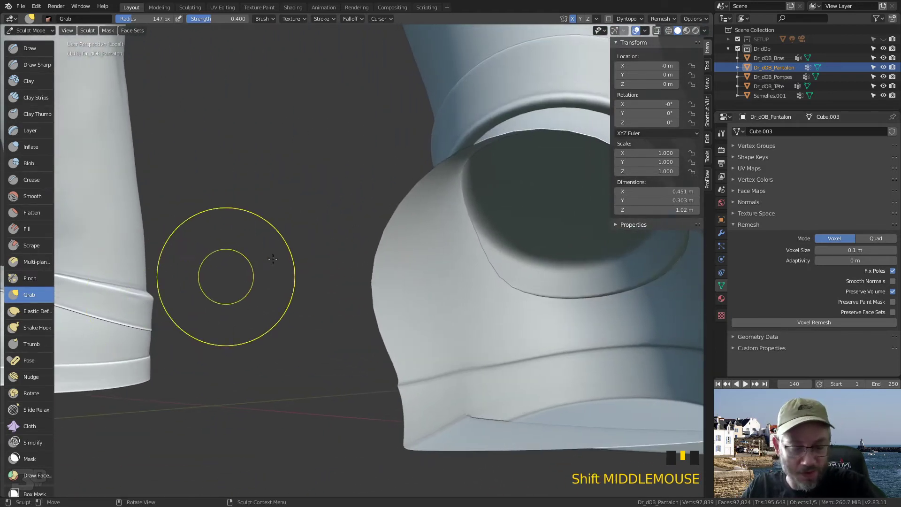
pyautogui.moveTo(342, 211)
pyautogui.keyDown('ctrl'); pyautogui.mouseDown(button='middle')
pyautogui.moveTo(366, 244)
pyautogui.moveTo(436, 294)
pyautogui.moveTo(374, 301)
pyautogui.mouseUp(button='middle'); pyautogui.keyUp('ctrl')
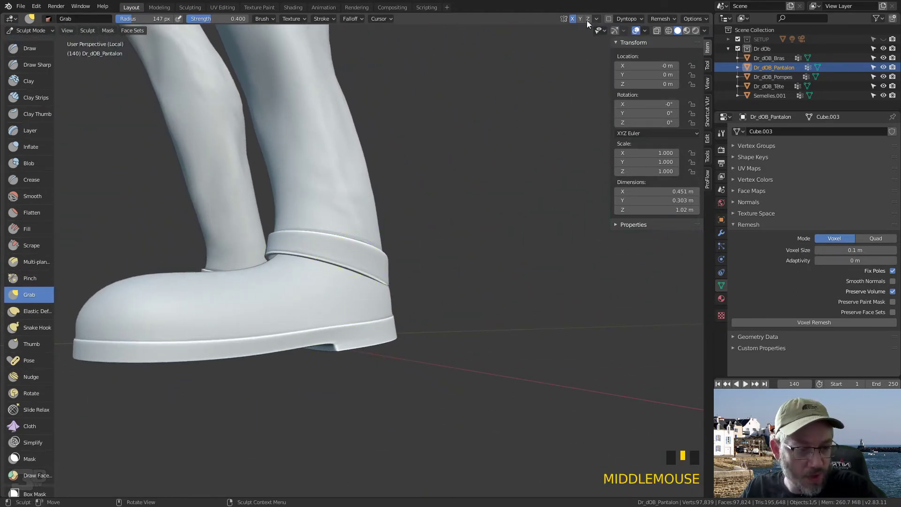
pyautogui.click(572, 19)
pyautogui.moveTo(278, 252); pyautogui.dragTo(302, 244)
pyautogui.moveTo(301, 243)
pyautogui.mouseDown(button='middle')
pyautogui.moveTo(403, 244)
pyautogui.moveTo(455, 225)
pyautogui.mouseUp(button='middle')
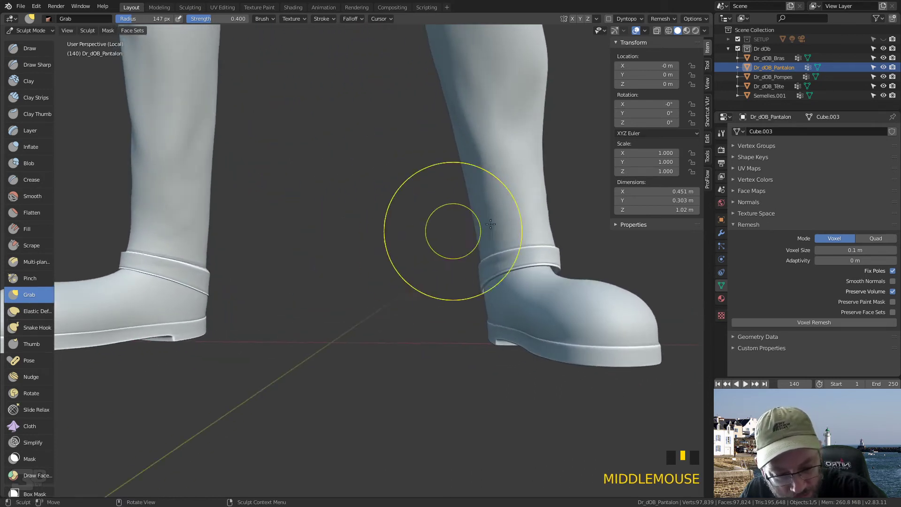
# Adjust the back, front and side edges of both trouser cuffs around the shoes with short Grab brush strokes
pyautogui.moveTo(483, 277); pyautogui.dragTo(488, 276)
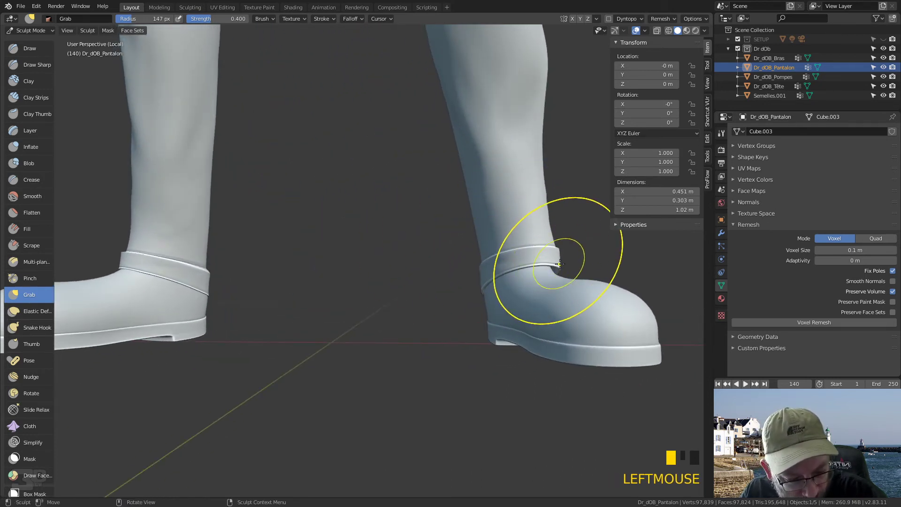
pyautogui.moveTo(557, 263); pyautogui.dragTo(549, 266)
pyautogui.click(539, 240)
pyautogui.moveTo(540, 240); pyautogui.dragTo(425, 257, button='middle')
pyautogui.moveTo(222, 296); pyautogui.dragTo(214, 295)
pyautogui.moveTo(234, 295)
pyautogui.mouseDown(button='middle')
pyautogui.moveTo(291, 284)
pyautogui.moveTo(342, 247)
pyautogui.mouseUp(button='middle')
pyautogui.moveTo(342, 247); pyautogui.dragTo(346, 252)
pyautogui.moveTo(346, 251)
pyautogui.mouseDown(button='middle')
pyautogui.moveTo(386, 231)
pyautogui.moveTo(477, 231)
pyautogui.moveTo(552, 255)
pyautogui.moveTo(542, 228)
pyautogui.moveTo(465, 279)
pyautogui.moveTo(424, 269)
pyautogui.moveTo(441, 237)
pyautogui.moveTo(452, 263)
pyautogui.mouseUp(button='middle')
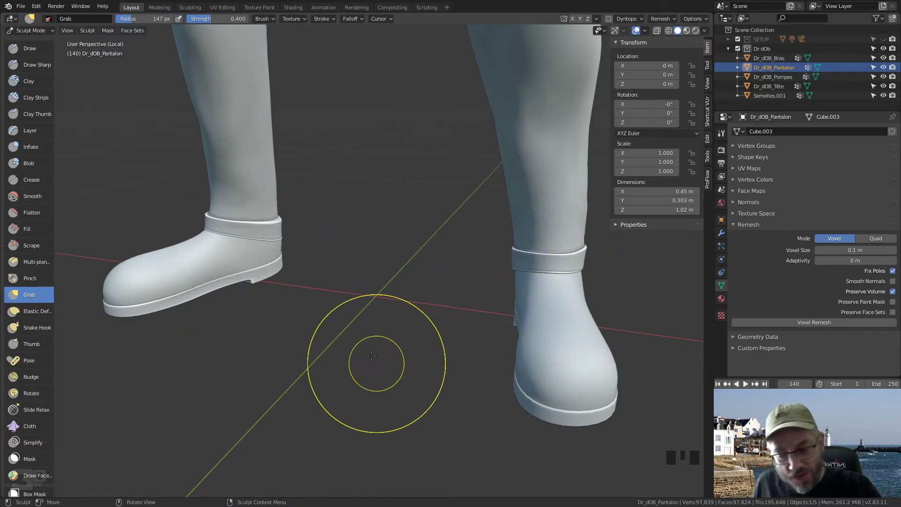
# Return to Object Mode and hide the floor grid and the X and Y axis lines in the viewport
pyautogui.click(29, 48)
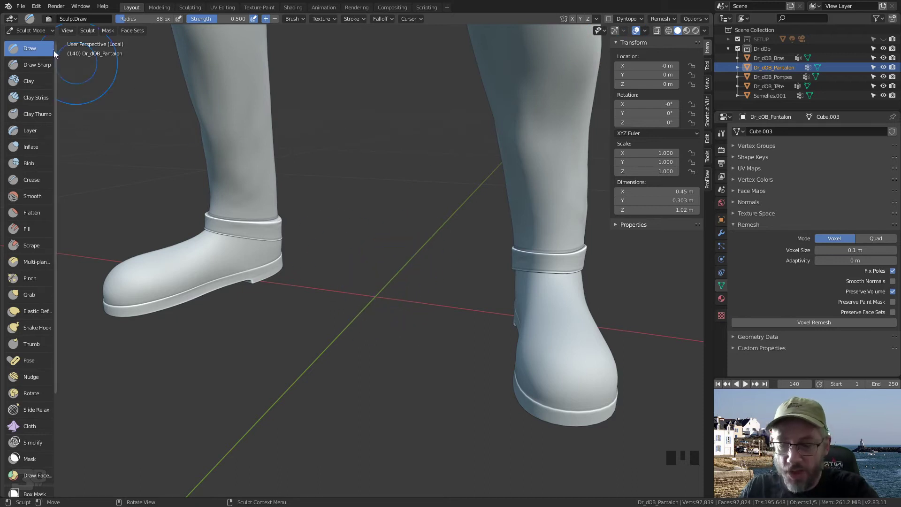
pyautogui.click(41, 31)
pyautogui.click(33, 42)
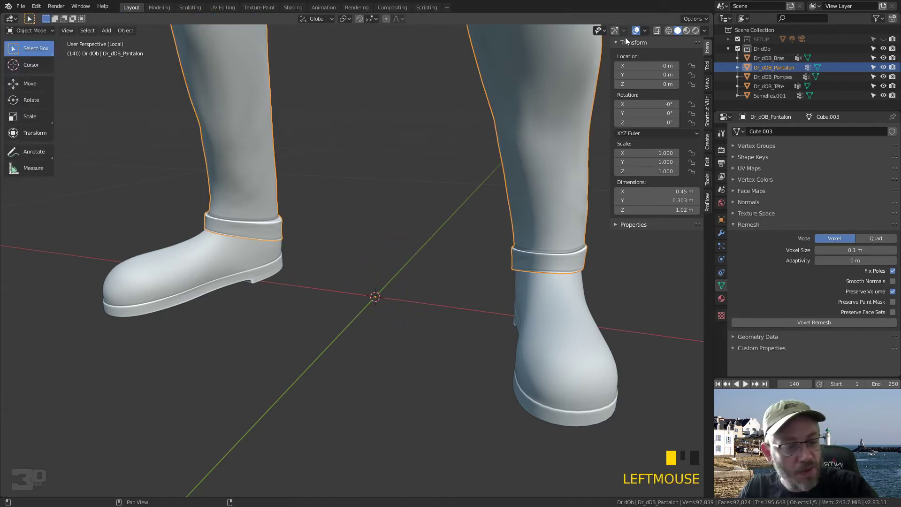
pyautogui.click(646, 29)
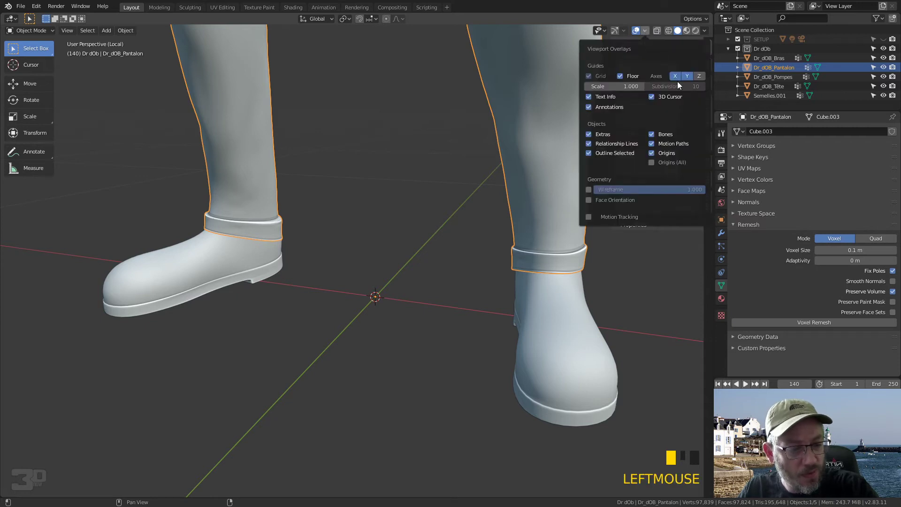
pyautogui.click(618, 76)
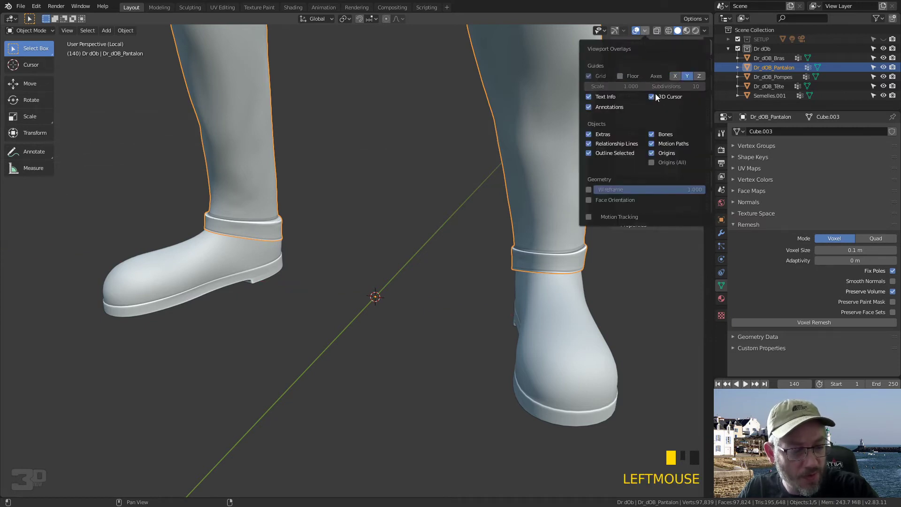
# Join the shoes with the trousers into one object, keeping the trousers as the active object
pyautogui.moveTo(375, 253); pyautogui.dragTo(477, 241, button='middle')
pyautogui.click(478, 239)
pyautogui.click(474, 294)
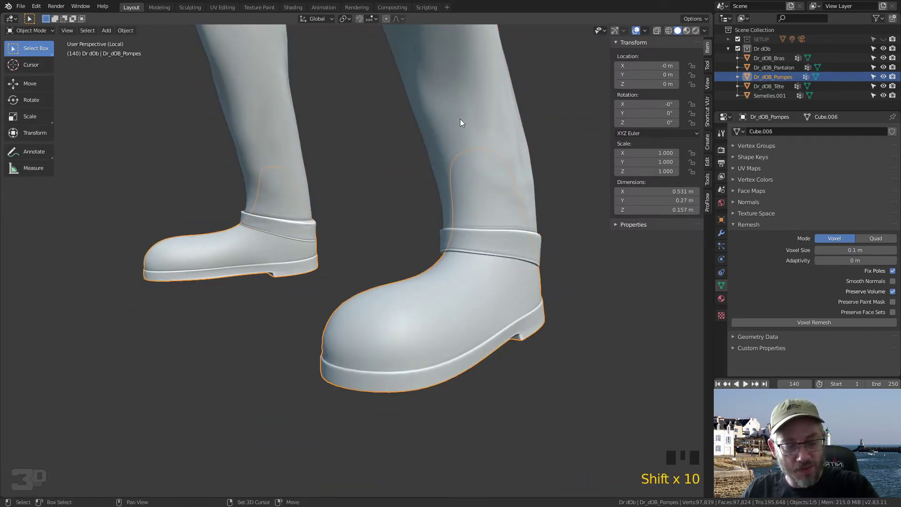
pyautogui.keyDown('shift'); pyautogui.click(428, 130); pyautogui.keyUp('shift')
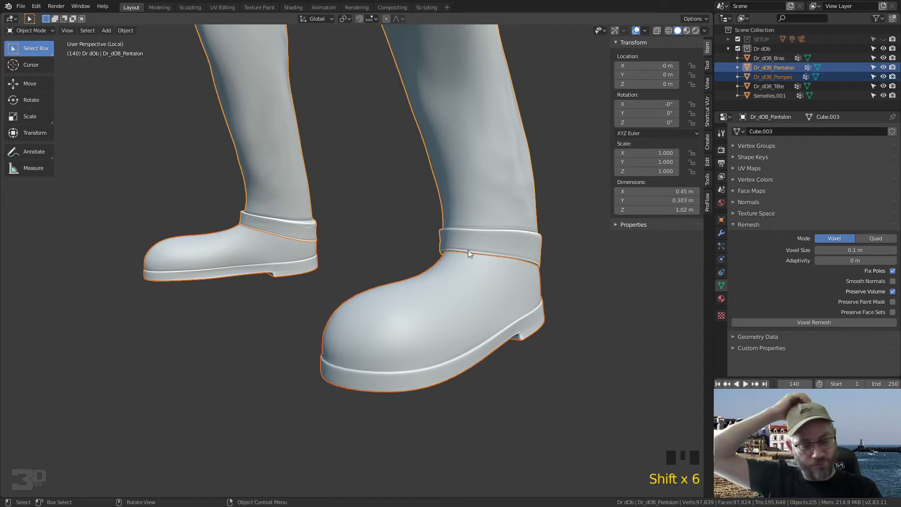
pyautogui.hotkey('ctrl', 'j')
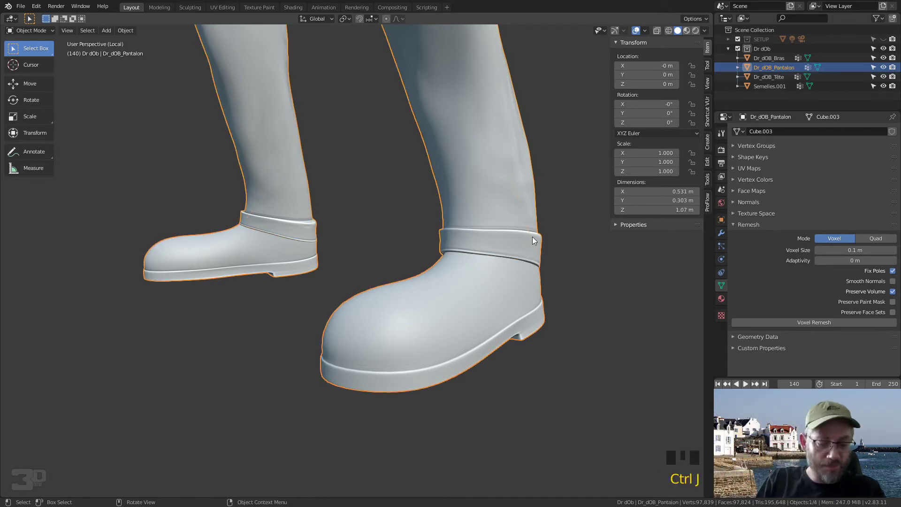
pyautogui.moveTo(487, 260); pyautogui.dragTo(592, 208, button='middle')
# Try a voxel remesh of the joined mesh at a voxel size of 0.1 m with smooth normals enabled
pyautogui.click(721, 298)
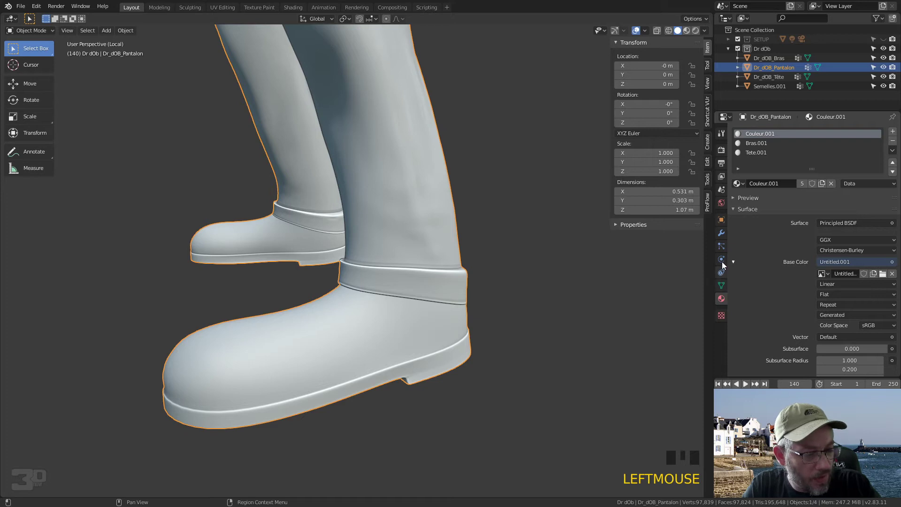
pyautogui.click(721, 285)
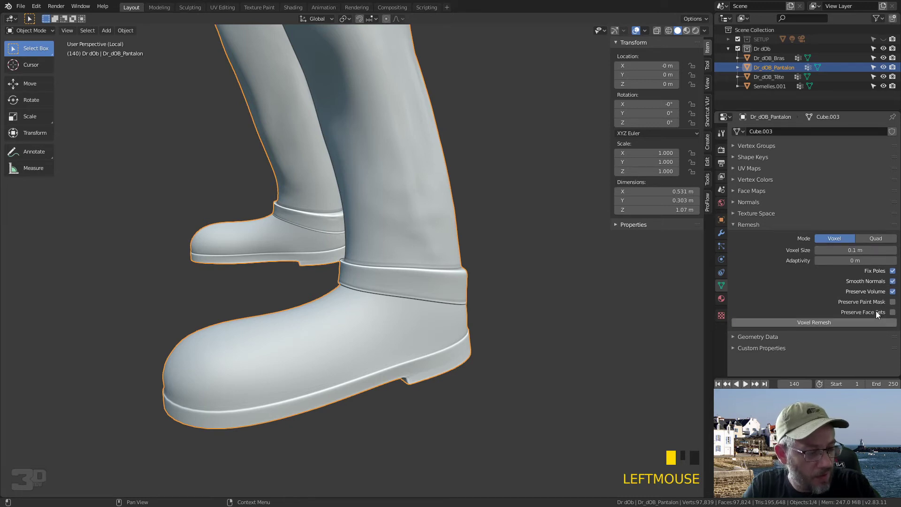
pyautogui.click(820, 322)
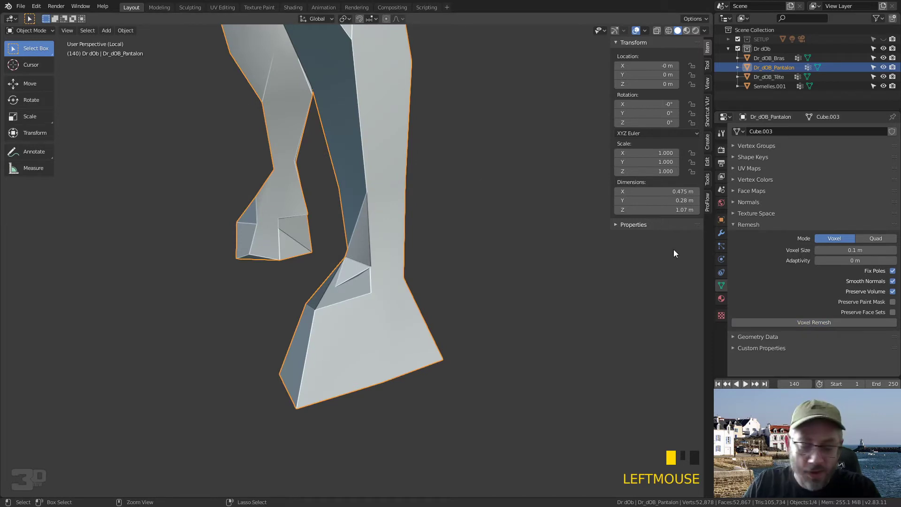
pyautogui.hotkey('ctrl', 'z')
# Try a voxel remesh of the joined trousers and shoes at a voxel size of 0.002 m
pyautogui.click(866, 249)
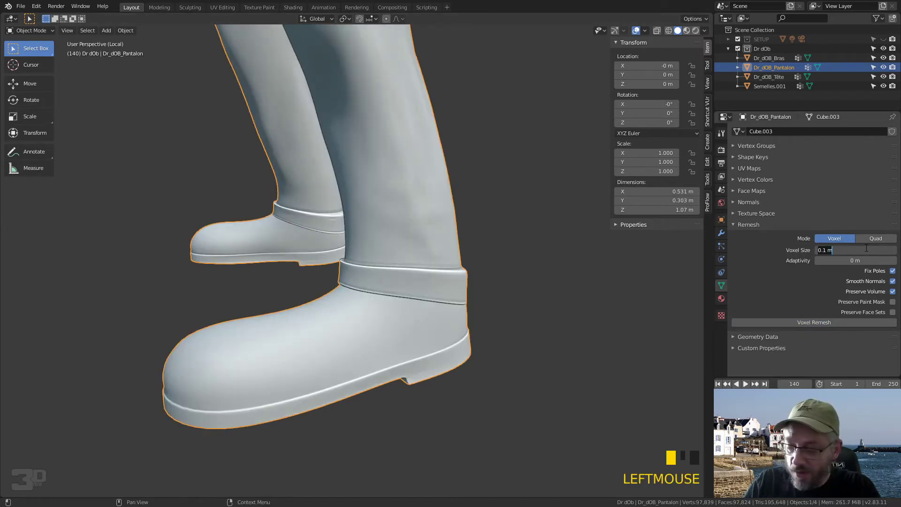
pyautogui.moveTo(448, 305); pyautogui.dragTo(441, 300, button='middle')
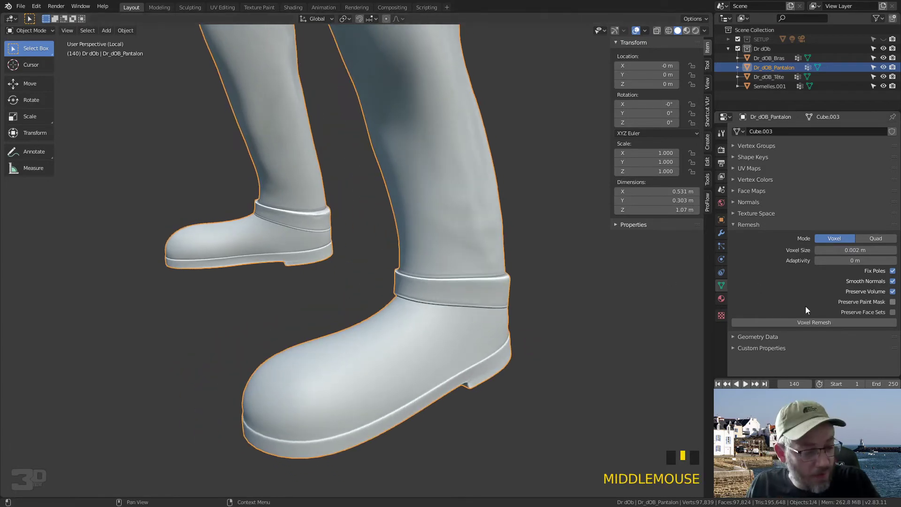
pyautogui.click(763, 320)
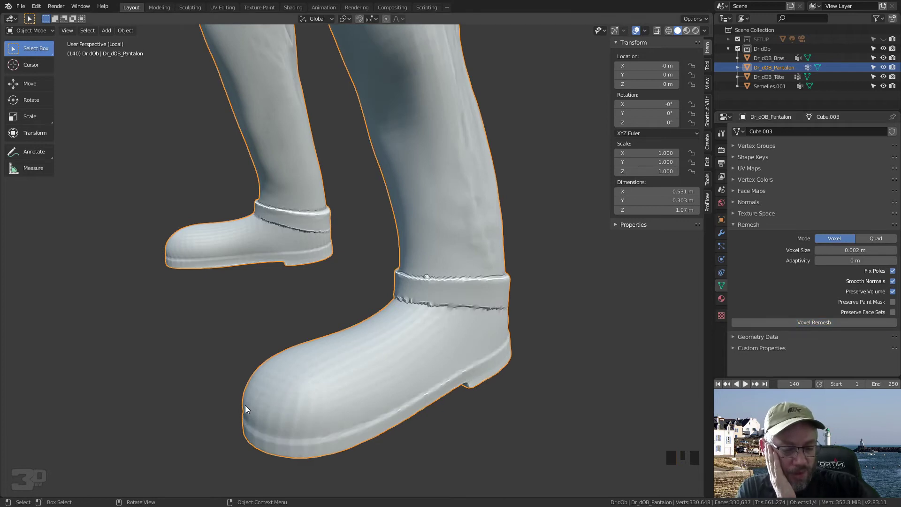
pyautogui.hotkey('ctrl', 'z')
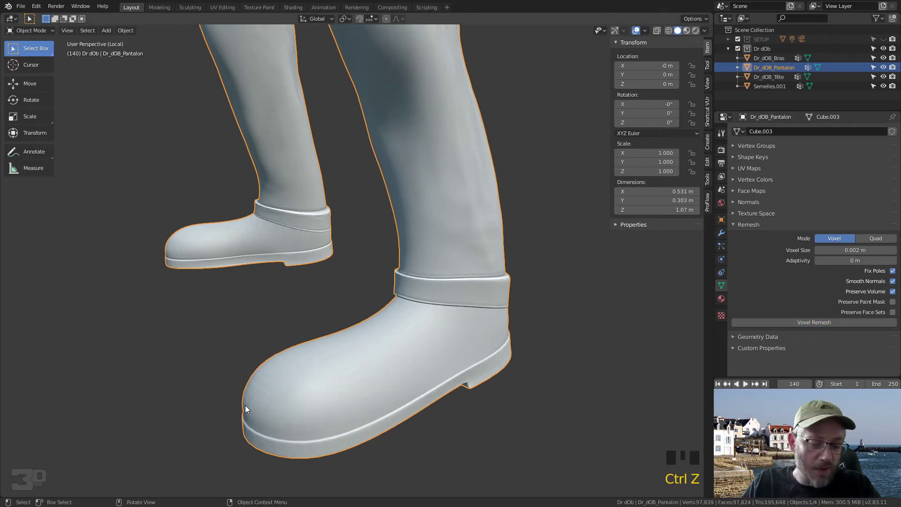
# Try a finer voxel remesh of the joined trousers and shoes at a voxel size of 0.001 m
pyautogui.moveTo(858, 250); pyautogui.dragTo(839, 249)
pyautogui.press('KP_0')
pyautogui.press('KP_0')
pyautogui.press('KP_0')
pyautogui.press('KP_1')
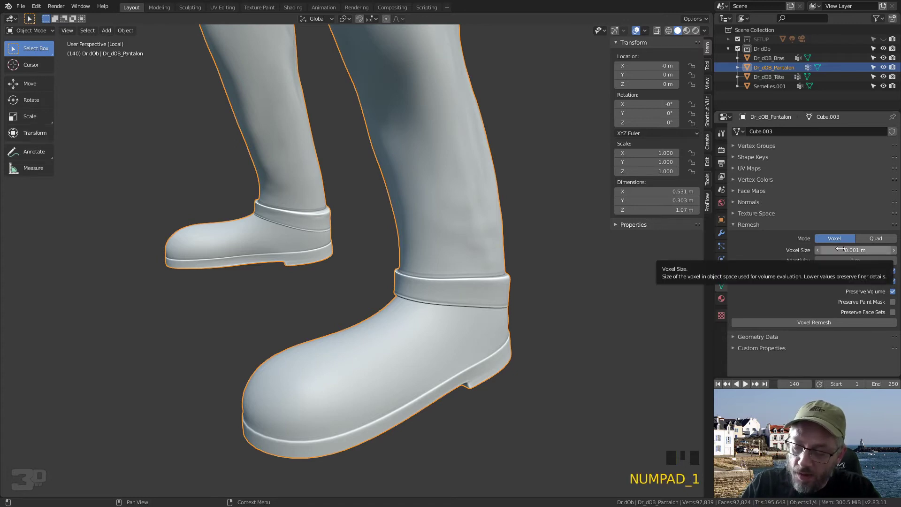
pyautogui.press('KP_Enter')
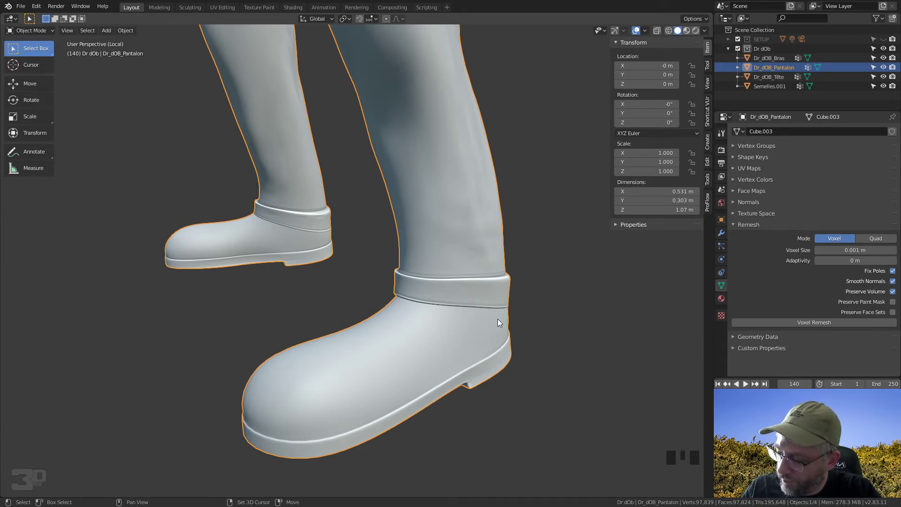
pyautogui.hotkey('shift', 'z')
pyautogui.hotkey('shift', 'z')
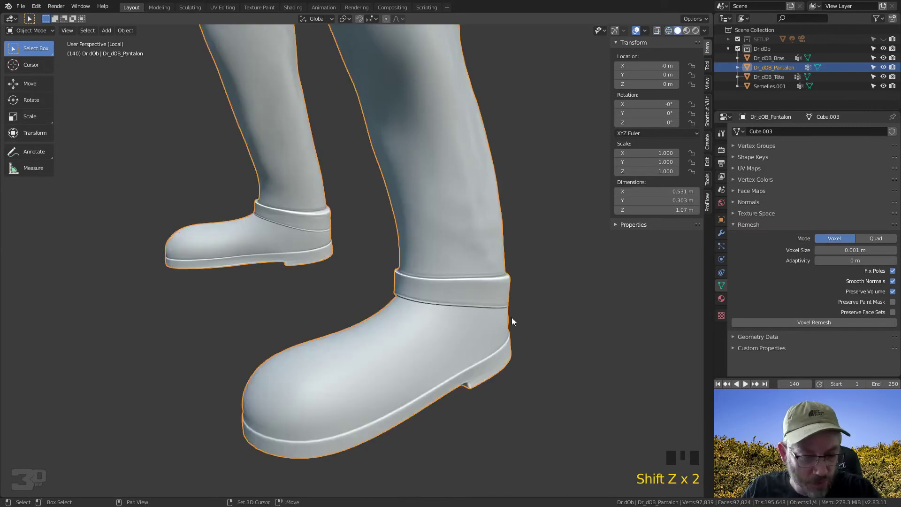
pyautogui.click(796, 321)
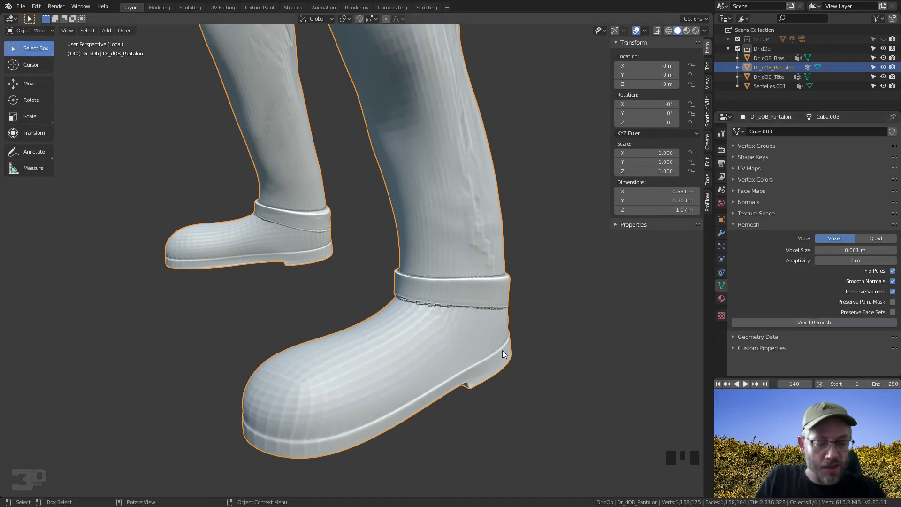
pyautogui.moveTo(497, 343); pyautogui.dragTo(478, 392, button='middle')
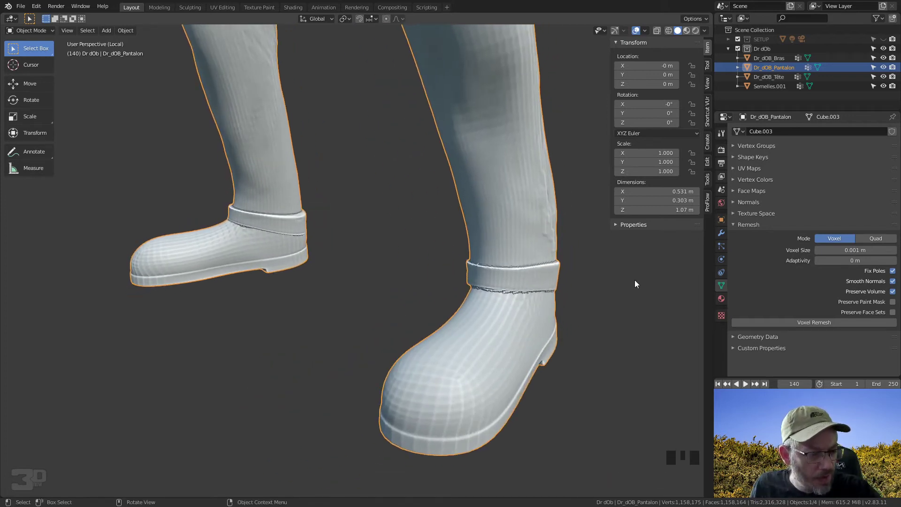
pyautogui.hotkey('ctrl', 'z')
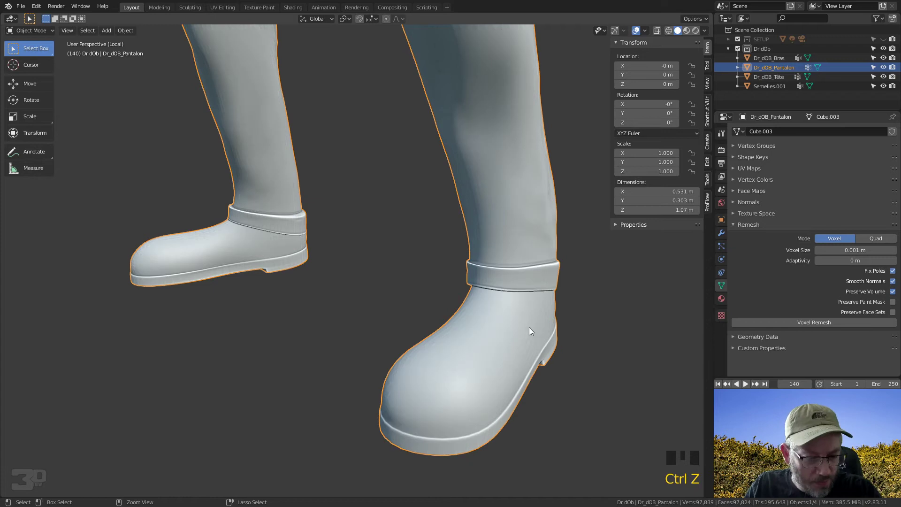
# Try another voxel remesh of the joined trousers and shoes at a voxel size of 0.001 m, and undo it
pyautogui.click(721, 233)
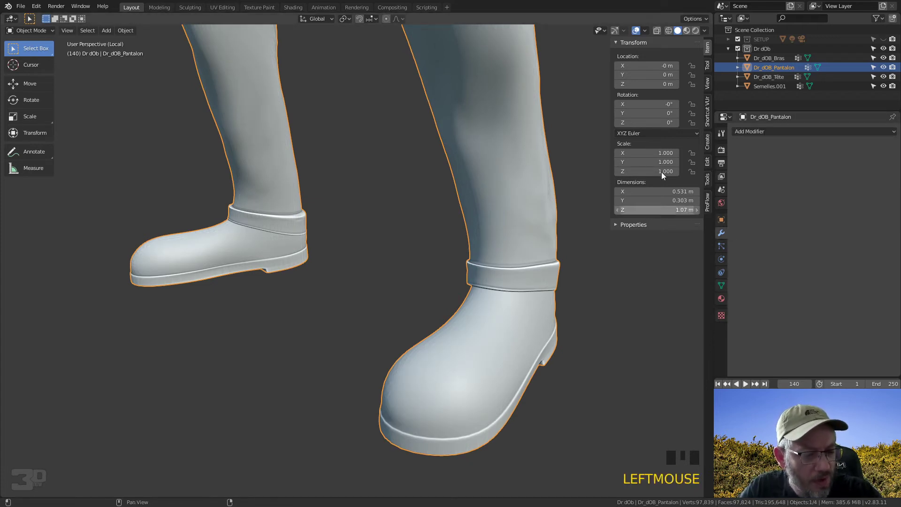
pyautogui.rightClick(521, 277)
pyautogui.click(513, 277)
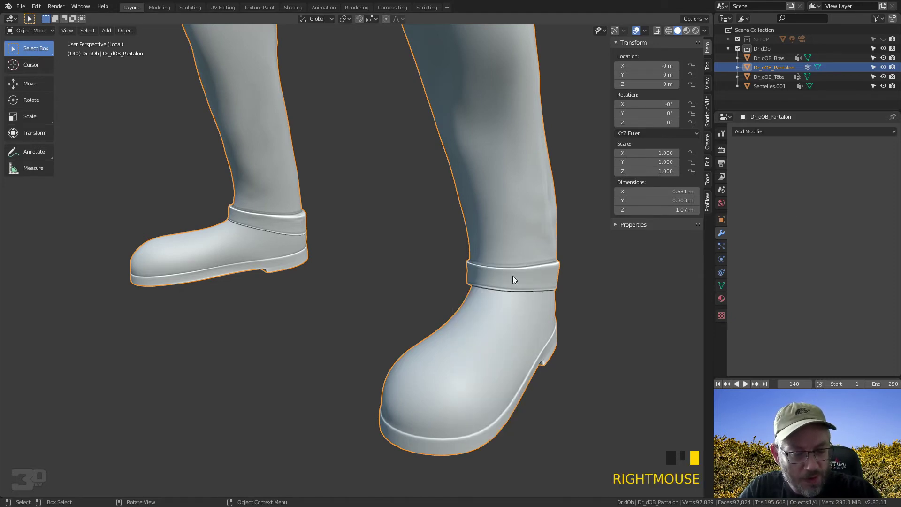
pyautogui.click(721, 285)
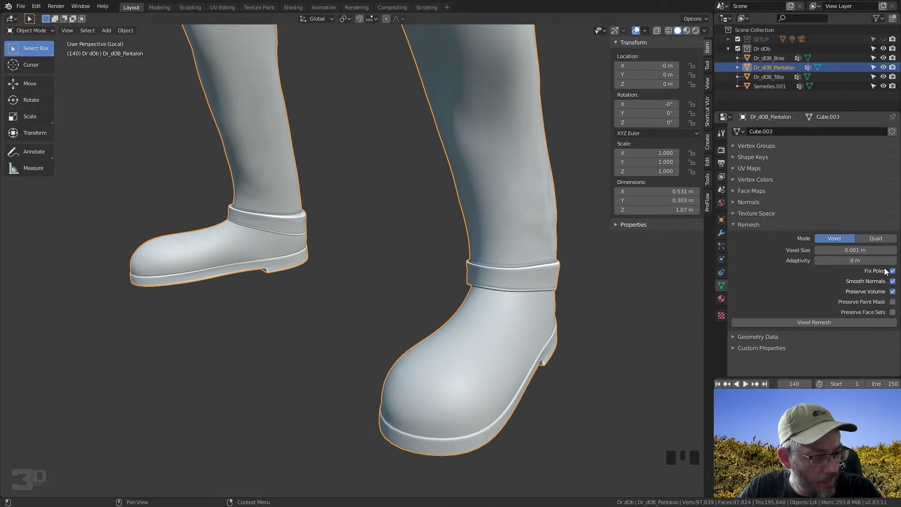
pyautogui.click(826, 321)
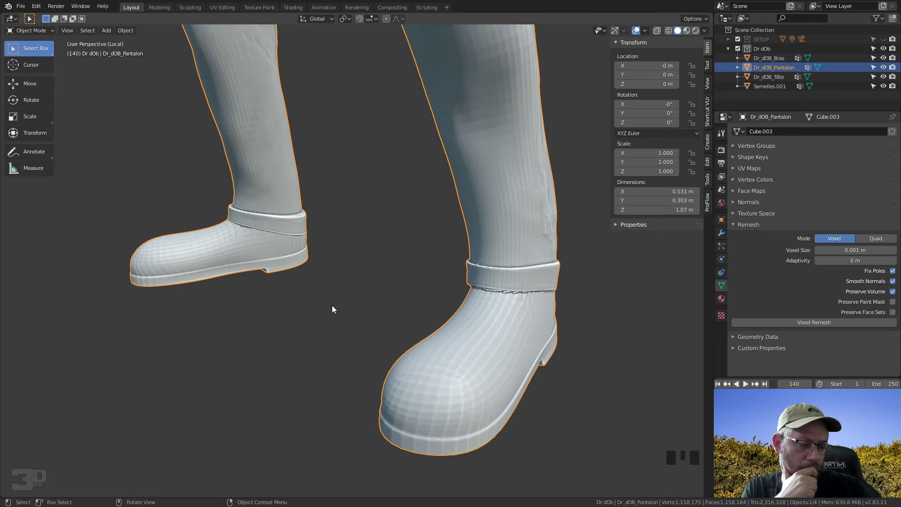
pyautogui.hotkey('ctrl', 'z')
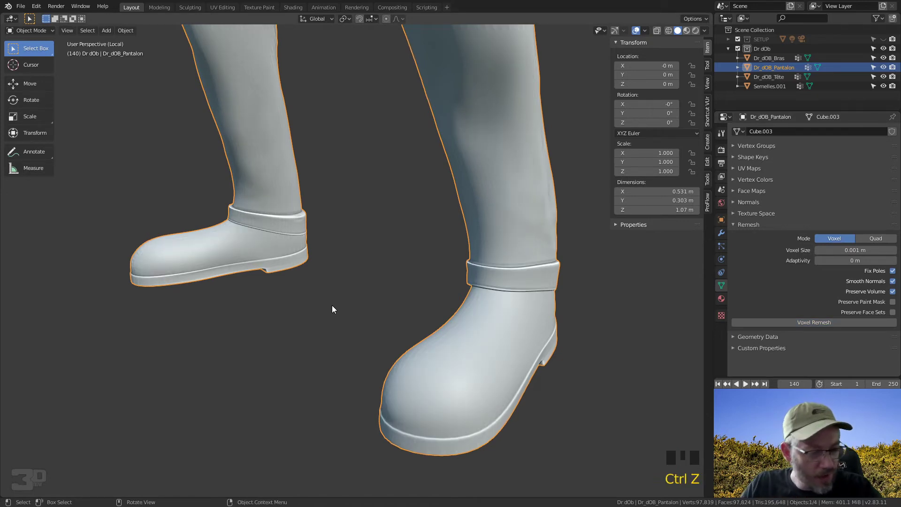
# Add a Weighted Normal modifier to the joined trousers and shoes and apply it
pyautogui.click(721, 232)
pyautogui.click(757, 135)
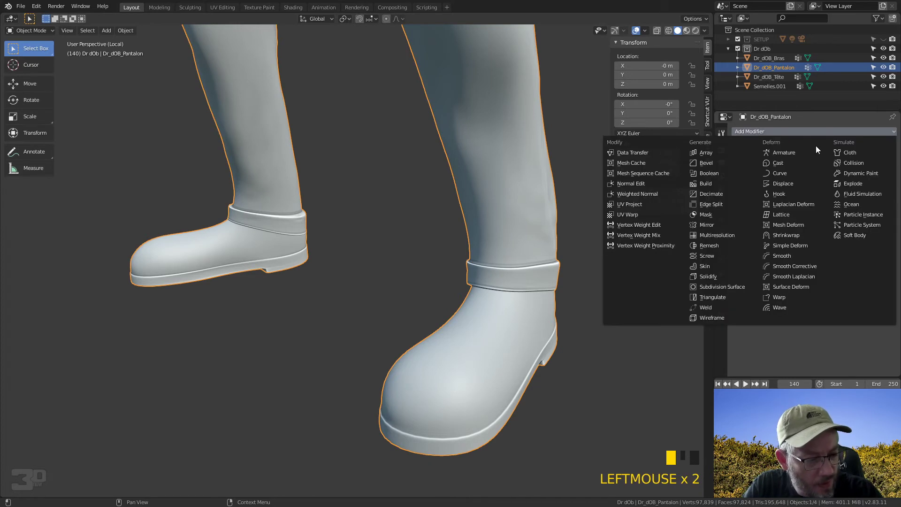
pyautogui.click(648, 192)
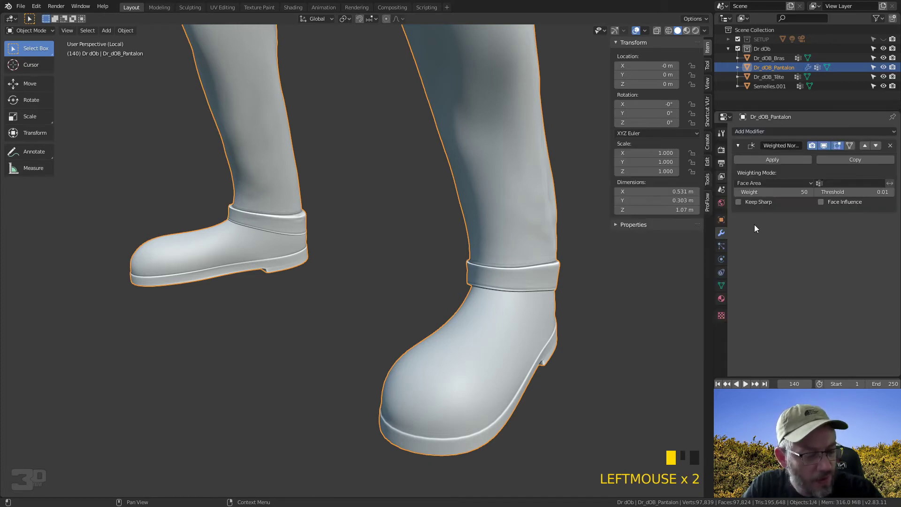
pyautogui.click(772, 159)
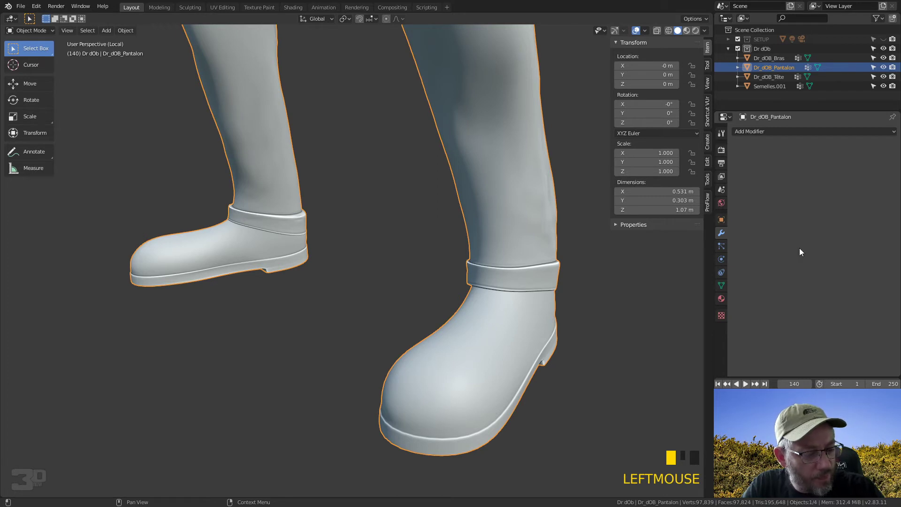
# Set the remesh adaptivity to 0.005 m and voxel-remesh the joined trousers and shoes at a voxel size of 0.001 m
pyautogui.click(721, 285)
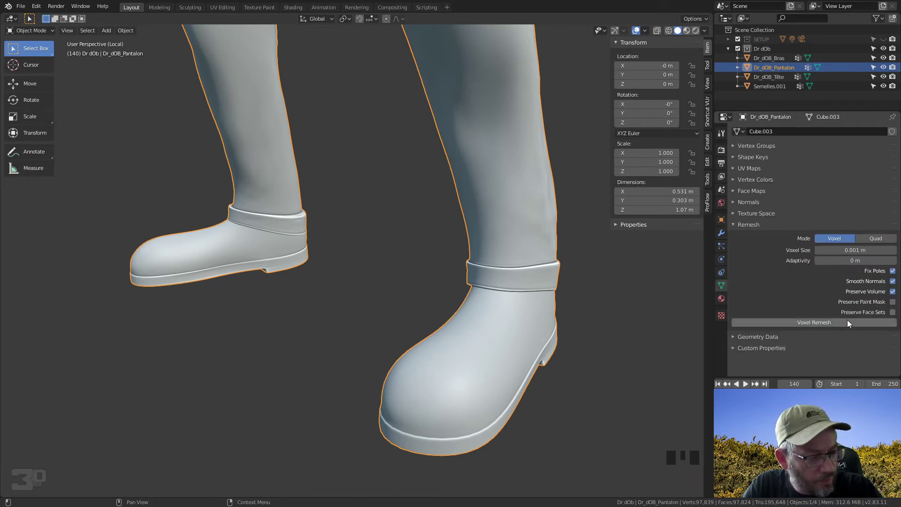
pyautogui.click(865, 260)
pyautogui.write('0.005')
pyautogui.press('Return')
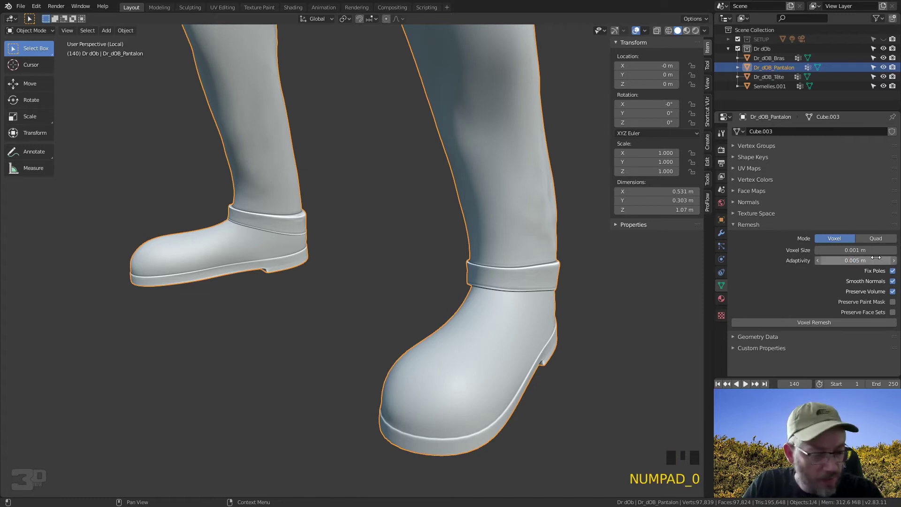
pyautogui.click(814, 322)
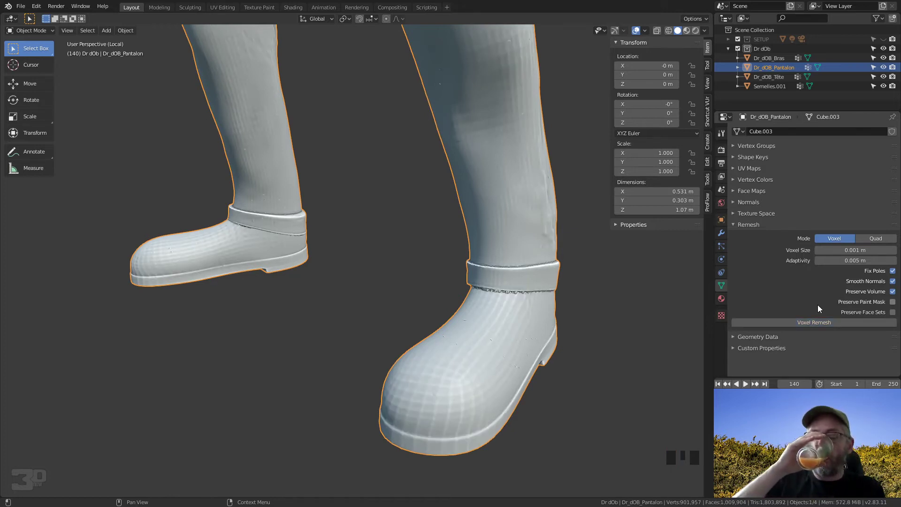
# Examine the remeshed shoes and trousers from several angles, comparing the surface with cavity shading off and on
pyautogui.moveTo(470, 344); pyautogui.dragTo(379, 342, button='middle')
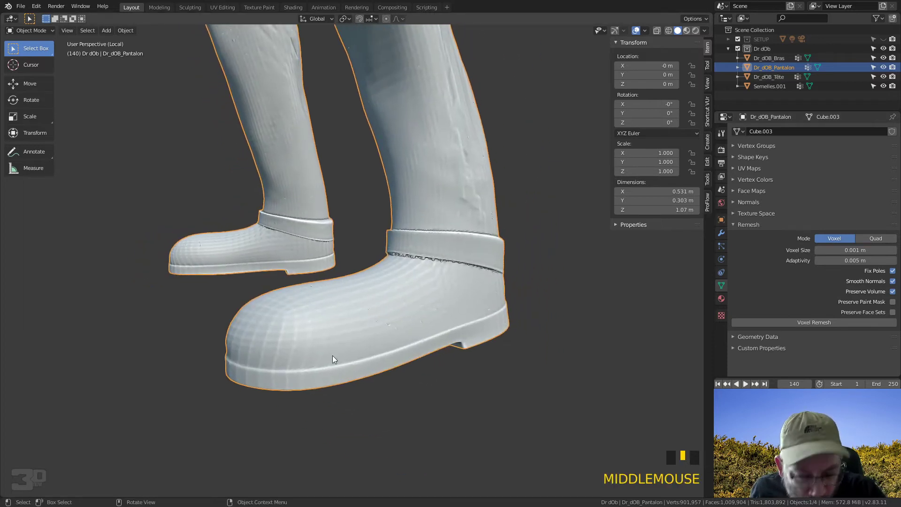
pyautogui.moveTo(484, 258); pyautogui.dragTo(487, 254, button='middle')
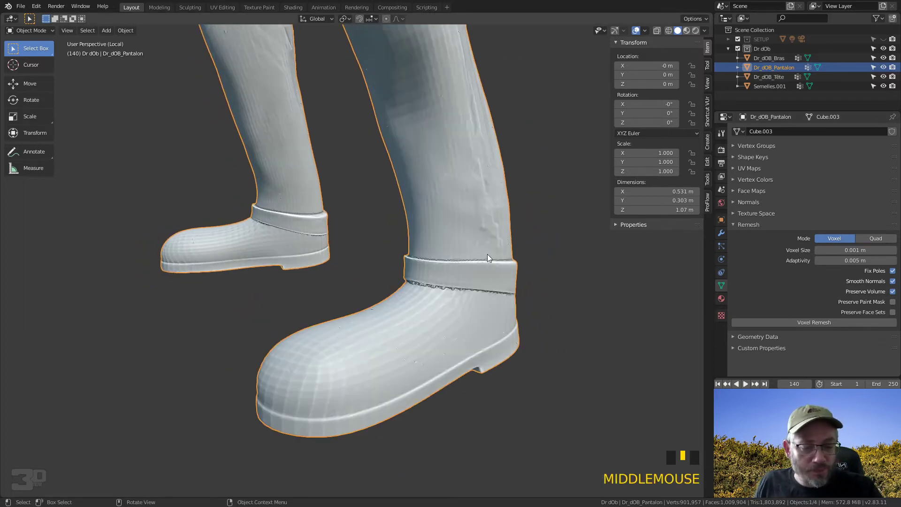
pyautogui.click(704, 30)
pyautogui.click(653, 240)
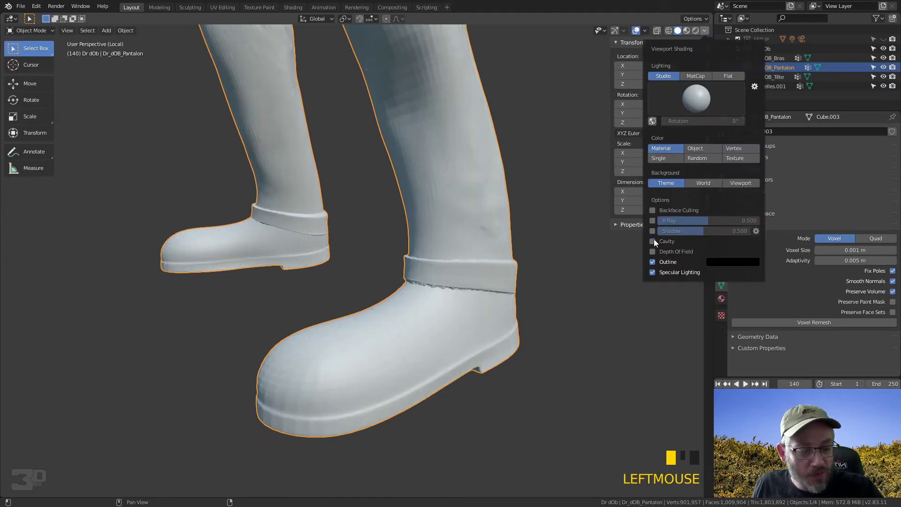
pyautogui.click(653, 240)
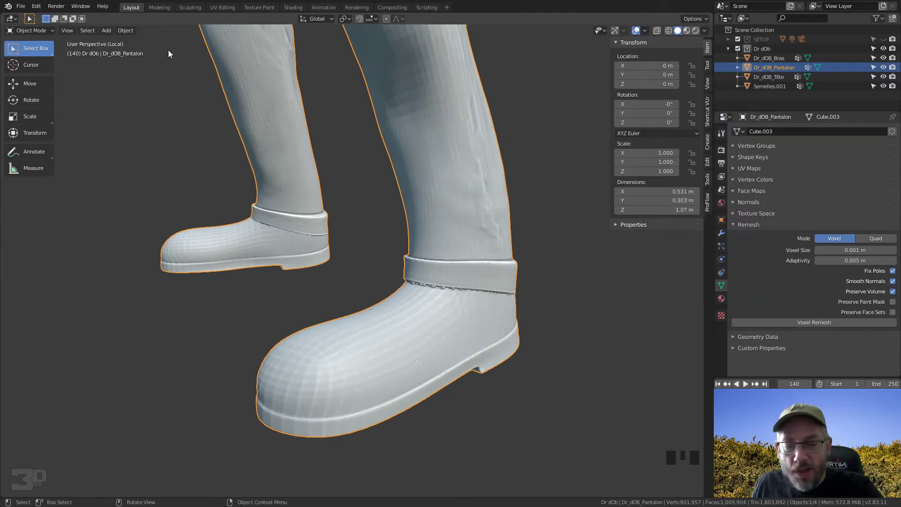
pyautogui.click(46, 31)
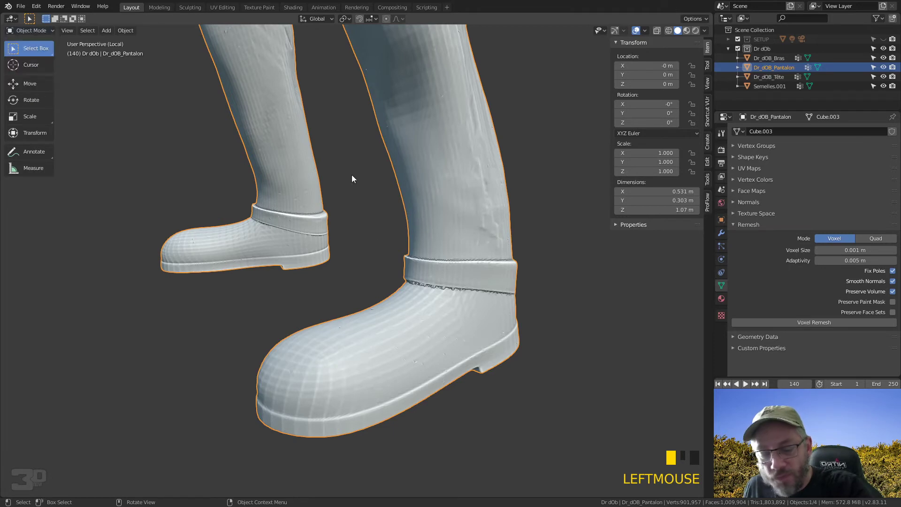
pyautogui.moveTo(406, 245); pyautogui.dragTo(398, 267, button='middle')
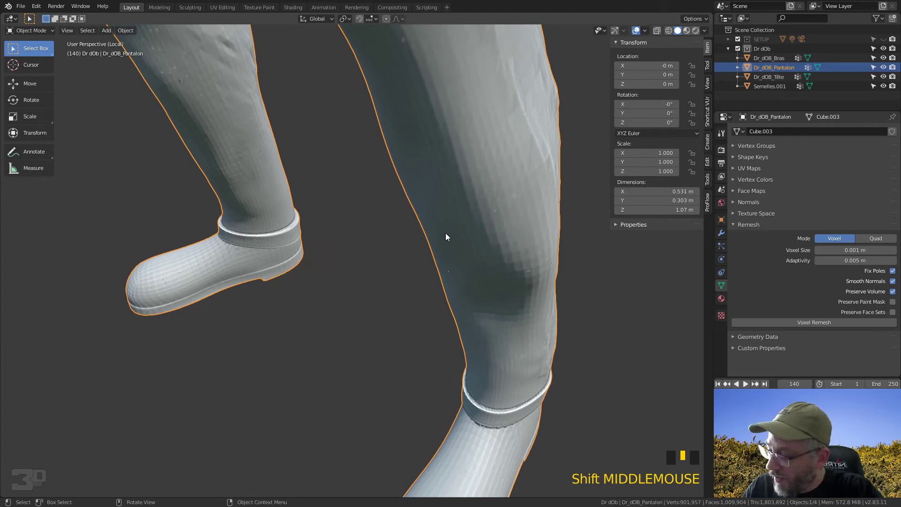
pyautogui.press('KP_Decimal')
pyautogui.moveTo(404, 274); pyautogui.dragTo(387, 116, button='middle')
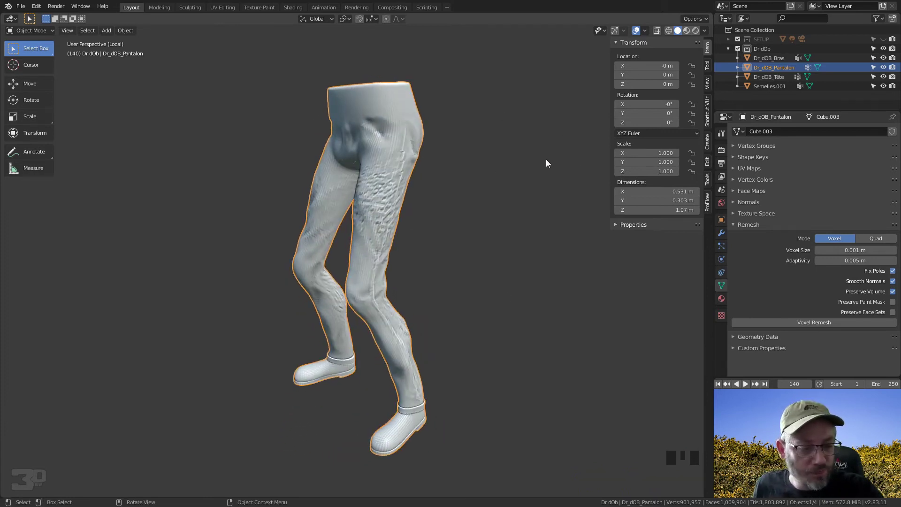
# Leave local view, join the T-shirt into the trousers object, and voxel-remesh the combined body at 0.001 m
pyautogui.press('KP_Divide')
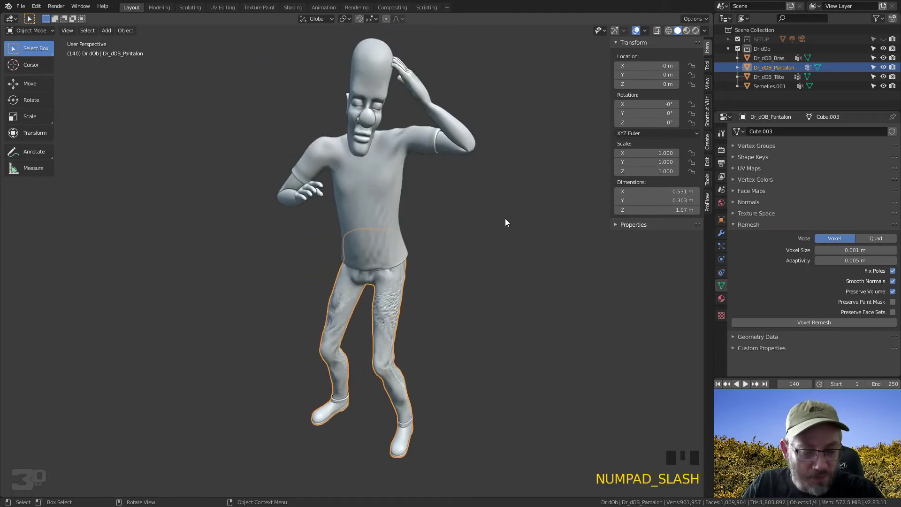
pyautogui.click(374, 225)
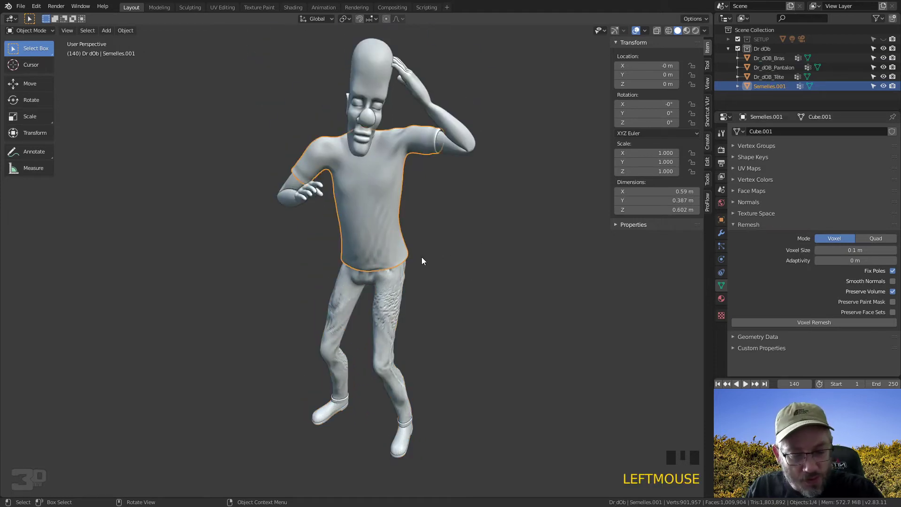
pyautogui.keyDown('shift'); pyautogui.click(389, 291); pyautogui.keyUp('shift')
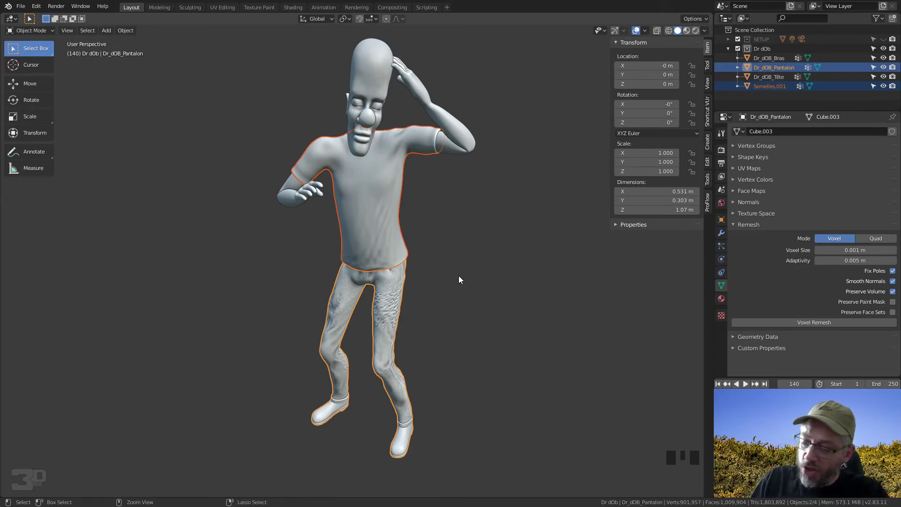
pyautogui.hotkey('ctrl', 'j')
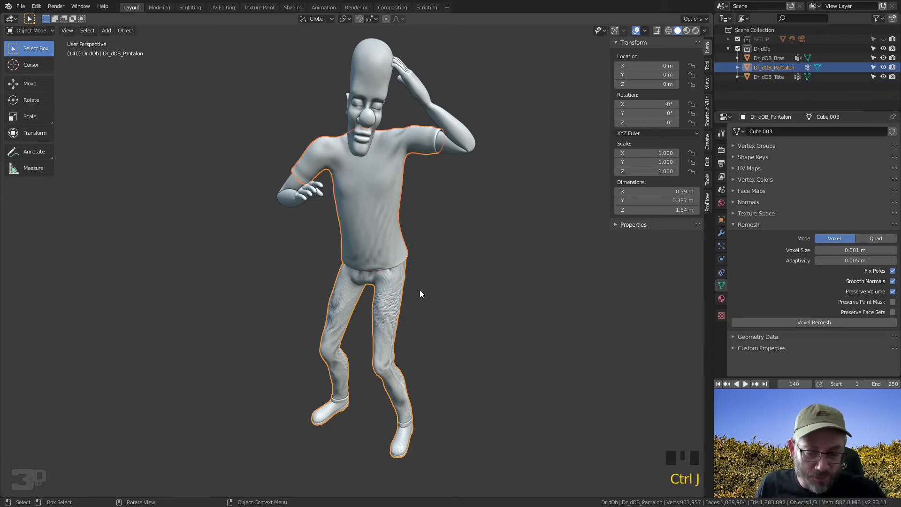
pyautogui.click(812, 323)
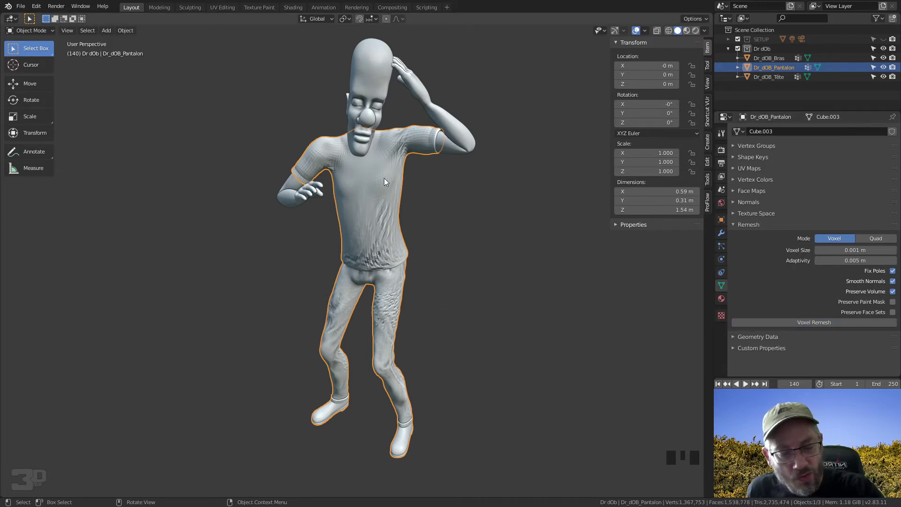
# Try to voxel-remesh the head and the body together without joining them, with the body as the active object
pyautogui.click(378, 78)
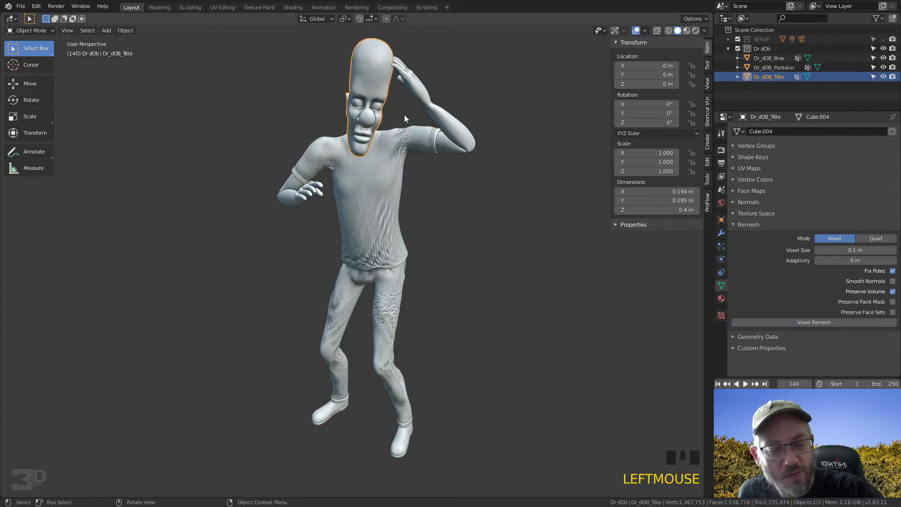
pyautogui.keyDown('shift'); pyautogui.click(382, 188); pyautogui.keyUp('shift')
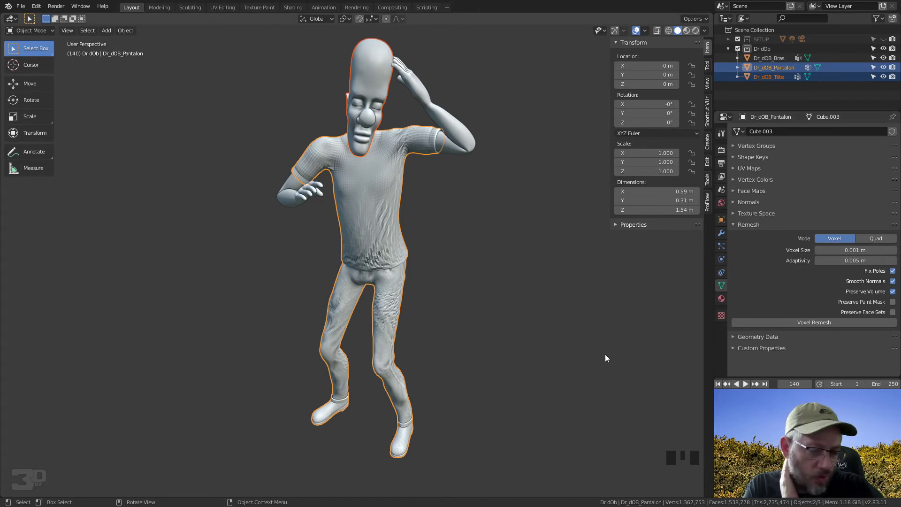
pyautogui.moveTo(426, 132); pyautogui.dragTo(462, 146, button='middle')
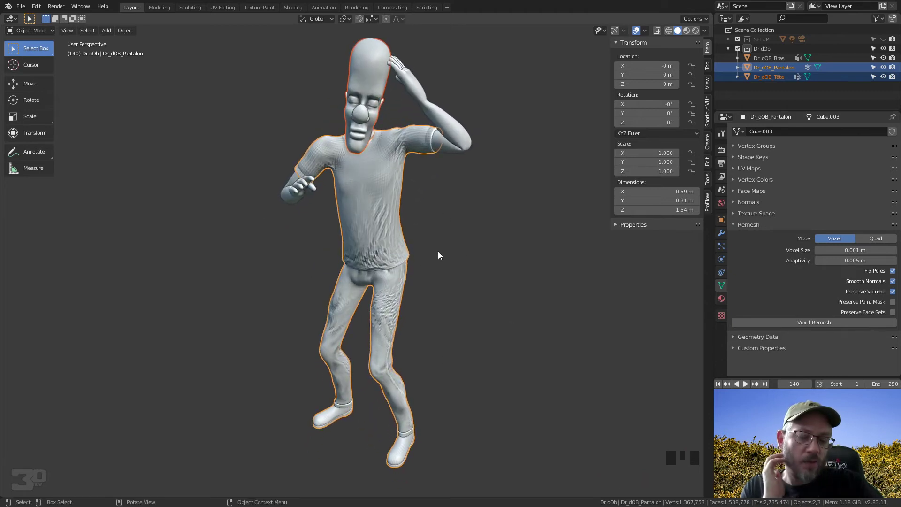
pyautogui.click(823, 323)
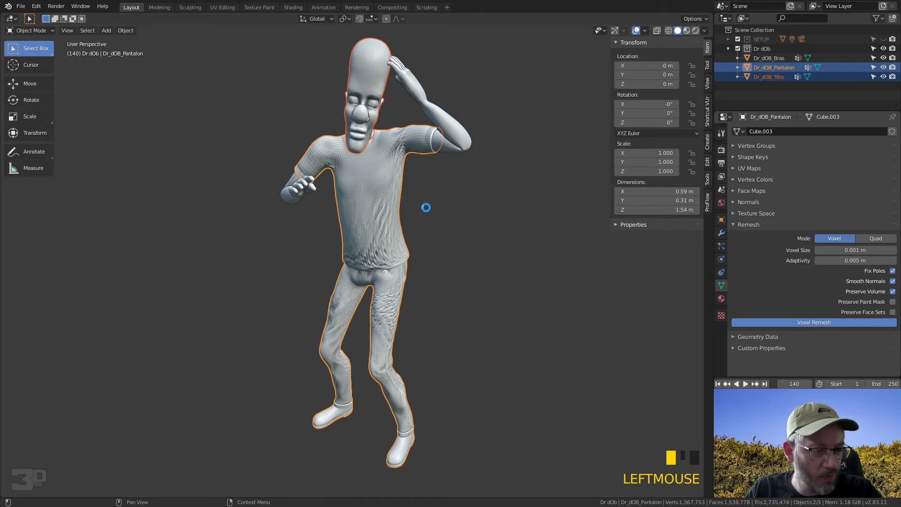
pyautogui.click(438, 198)
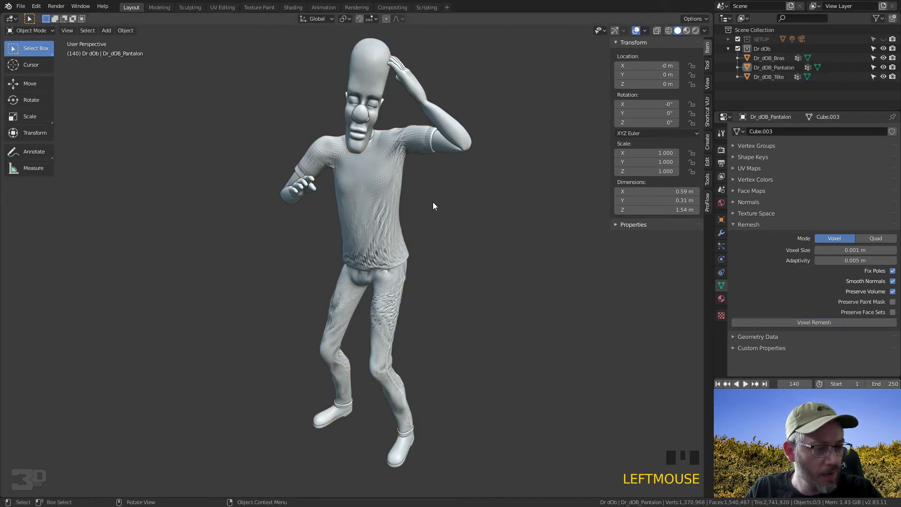
# Reselect the head and the body, keeping the body active, and repeat the voxel remesh at 0.001 m with 0.005 m adaptivity
pyautogui.click(369, 110)
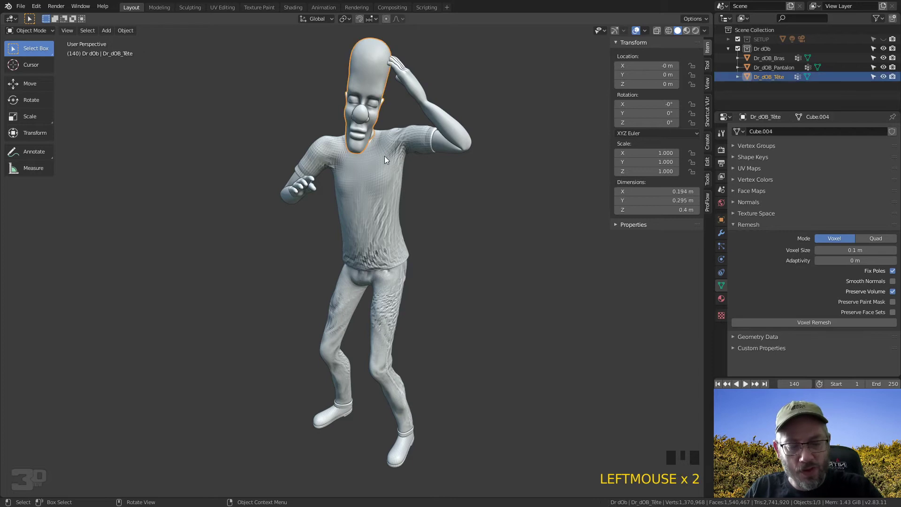
pyautogui.keyDown('shift'); pyautogui.click(392, 188); pyautogui.keyUp('shift')
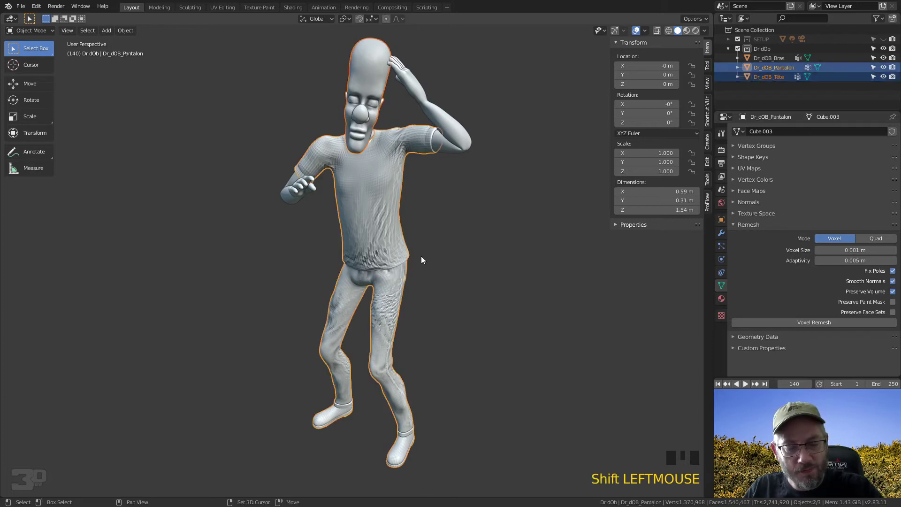
pyautogui.click(820, 322)
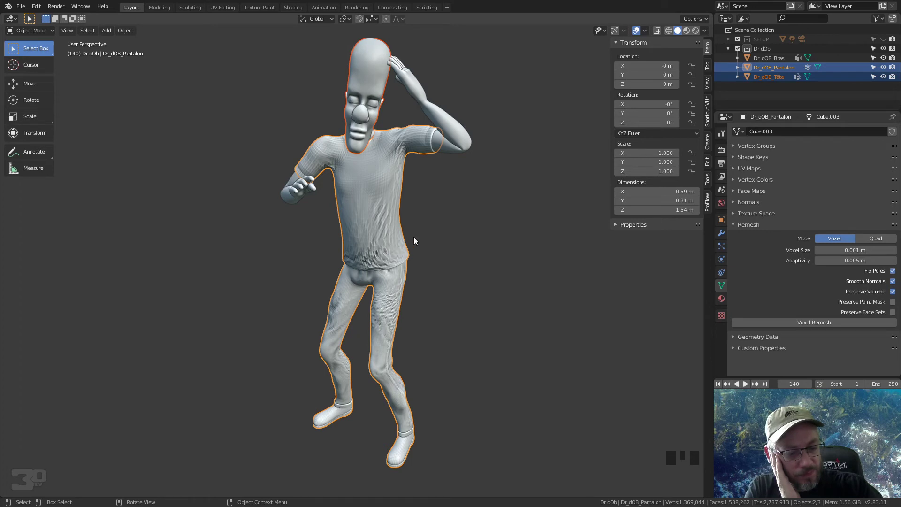
# Make the arms the only selected object and put them in Sculpt Mode
pyautogui.moveTo(423, 255); pyautogui.dragTo(398, 243, button='middle')
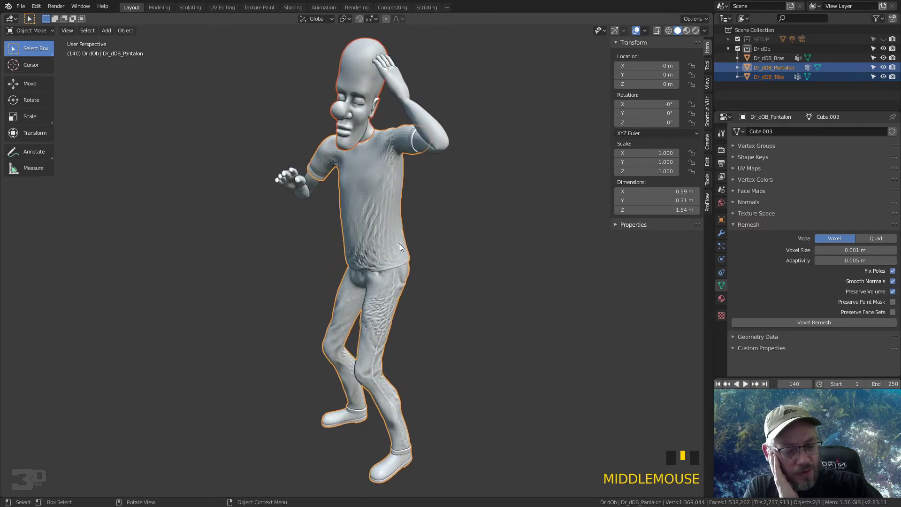
pyautogui.moveTo(408, 69)
pyautogui.mouseDown(button='middle')
pyautogui.moveTo(405, 88)
pyautogui.moveTo(403, 79)
pyautogui.mouseUp(button='middle')
pyautogui.click(404, 79)
pyautogui.click(35, 32)
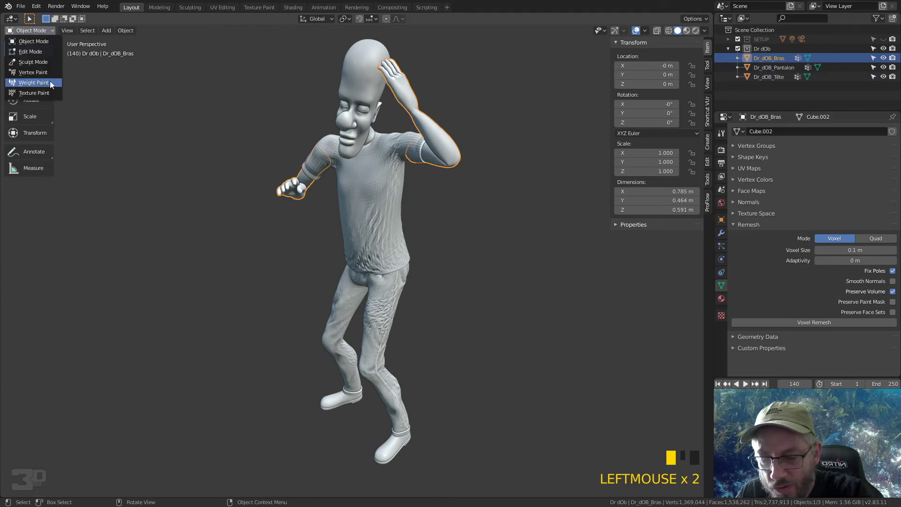
pyautogui.click(42, 63)
# Pull the fingertips of the raised hand against the side of the head with the Grab brush
pyautogui.moveTo(393, 66)
pyautogui.keyDown('shift'); pyautogui.mouseDown(button='middle')
pyautogui.moveTo(424, 187)
pyautogui.moveTo(473, 142)
pyautogui.moveTo(462, 162)
pyautogui.moveTo(418, 171)
pyautogui.mouseUp(button='middle'); pyautogui.keyUp('shift')
pyautogui.keyDown('shift'); pyautogui.moveTo(417, 171); pyautogui.dragTo(351, 249, button='middle'); pyautogui.keyUp('shift')
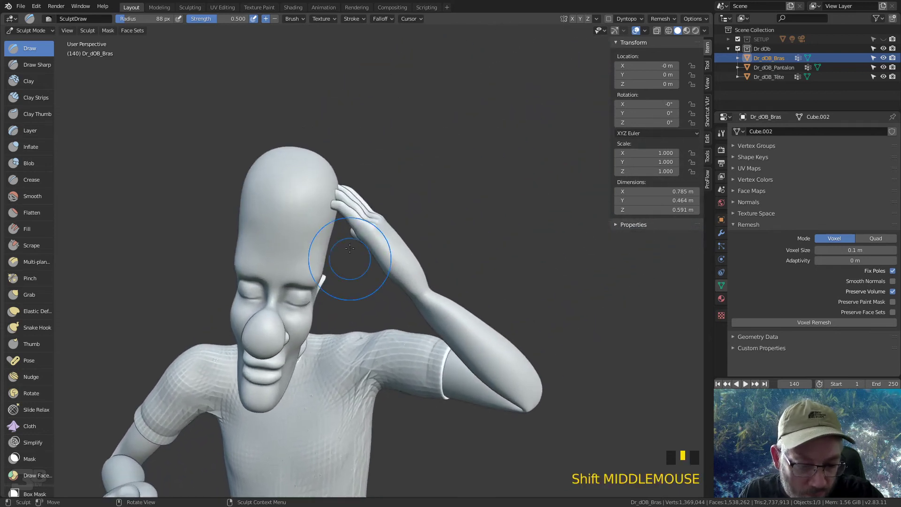
pyautogui.click(29, 296)
pyautogui.moveTo(335, 203); pyautogui.dragTo(336, 194)
pyautogui.moveTo(333, 202); pyautogui.dragTo(336, 191)
pyautogui.moveTo(336, 194); pyautogui.dragTo(338, 189)
pyautogui.moveTo(337, 188)
pyautogui.mouseDown(button='middle')
pyautogui.moveTo(345, 205)
pyautogui.moveTo(300, 226)
pyautogui.mouseUp(button='middle')
pyautogui.moveTo(295, 226); pyautogui.dragTo(287, 224)
pyautogui.moveTo(332, 201); pyautogui.dragTo(232, 262, button='middle')
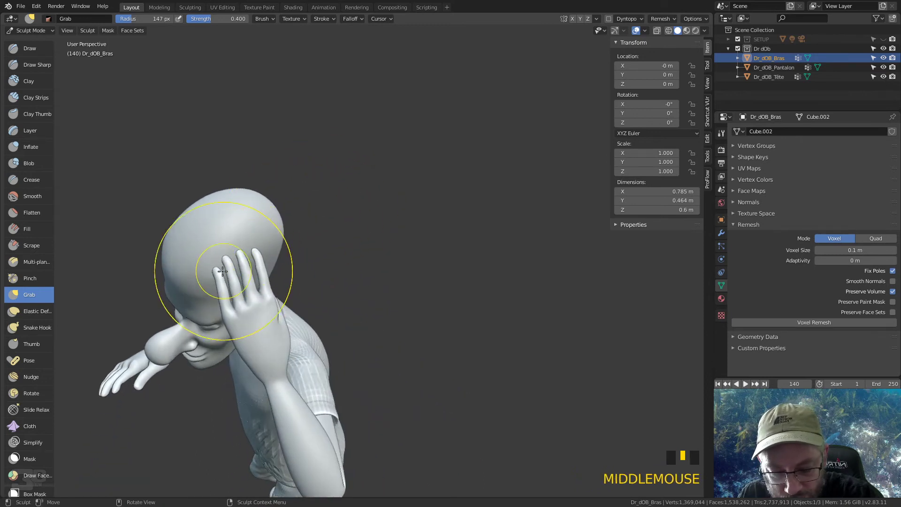
pyautogui.moveTo(234, 256); pyautogui.dragTo(234, 247)
# Refine the raised hand's fingers from several angles with Grab strokes until they rest on the head, and return to Object Mode
pyautogui.moveTo(249, 251)
pyautogui.mouseDown(button='middle')
pyautogui.moveTo(396, 126)
pyautogui.moveTo(382, 138)
pyautogui.mouseUp(button='middle')
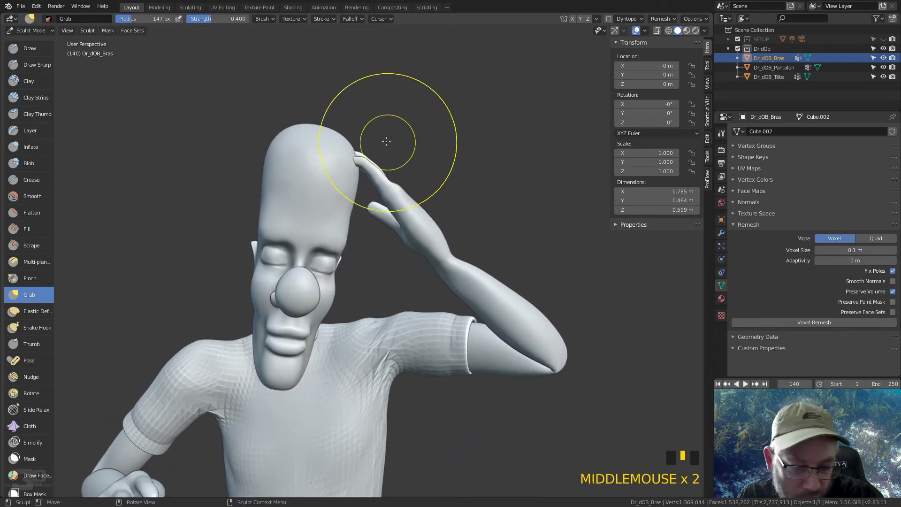
pyautogui.click(356, 159)
pyautogui.moveTo(356, 159); pyautogui.dragTo(364, 150)
pyautogui.moveTo(387, 154)
pyautogui.mouseDown(button='middle')
pyautogui.moveTo(326, 210)
pyautogui.moveTo(378, 167)
pyautogui.mouseUp(button='middle')
pyautogui.moveTo(377, 184)
pyautogui.mouseDown()
pyautogui.moveTo(387, 182)
pyautogui.moveTo(372, 187)
pyautogui.mouseUp()
pyautogui.moveTo(372, 187)
pyautogui.mouseDown(button='middle')
pyautogui.moveTo(361, 170)
pyautogui.moveTo(232, 277)
pyautogui.moveTo(177, 237)
pyautogui.mouseUp(button='middle')
pyautogui.moveTo(302, 111)
pyautogui.mouseDown(button='middle')
pyautogui.moveTo(320, 82)
pyautogui.moveTo(325, 92)
pyautogui.mouseUp(button='middle')
pyautogui.moveTo(326, 93)
pyautogui.mouseDown()
pyautogui.moveTo(338, 126)
pyautogui.moveTo(332, 116)
pyautogui.moveTo(328, 125)
pyautogui.mouseUp()
pyautogui.moveTo(328, 124)
pyautogui.mouseDown(button='middle')
pyautogui.moveTo(389, 137)
pyautogui.moveTo(277, 185)
pyautogui.moveTo(357, 167)
pyautogui.moveTo(382, 150)
pyautogui.moveTo(399, 99)
pyautogui.mouseUp(button='middle')
pyautogui.moveTo(398, 98); pyautogui.dragTo(398, 103)
pyautogui.moveTo(398, 103); pyautogui.dragTo(373, 152, button='middle')
pyautogui.moveTo(373, 152); pyautogui.dragTo(376, 156)
pyautogui.moveTo(368, 154)
pyautogui.mouseDown(button='middle')
pyautogui.moveTo(262, 233)
pyautogui.moveTo(233, 233)
pyautogui.moveTo(237, 124)
pyautogui.moveTo(256, 139)
pyautogui.moveTo(372, 171)
pyautogui.moveTo(361, 244)
pyautogui.moveTo(390, 423)
pyautogui.moveTo(406, 159)
pyautogui.moveTo(399, 198)
pyautogui.moveTo(471, 200)
pyautogui.moveTo(418, 234)
pyautogui.mouseUp(button='middle')
pyautogui.click(351, 217)
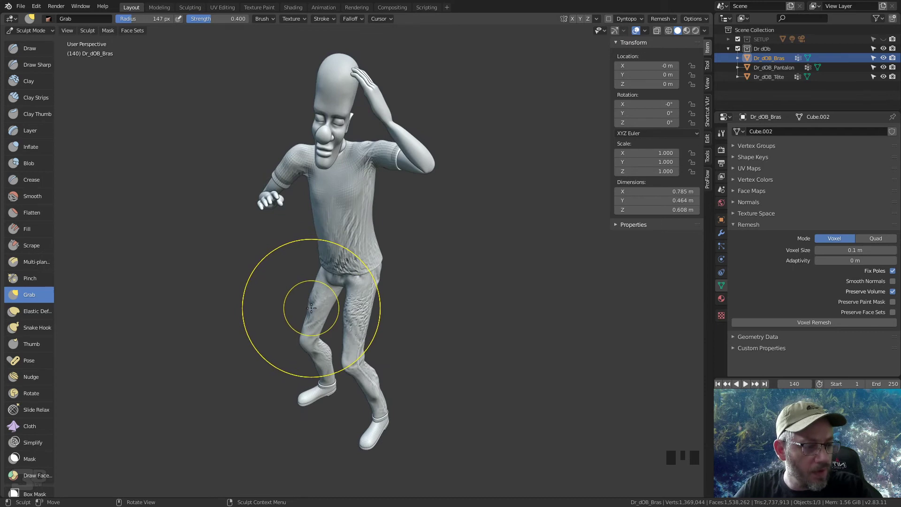
pyautogui.hotkey('ctrl', 'Tab')
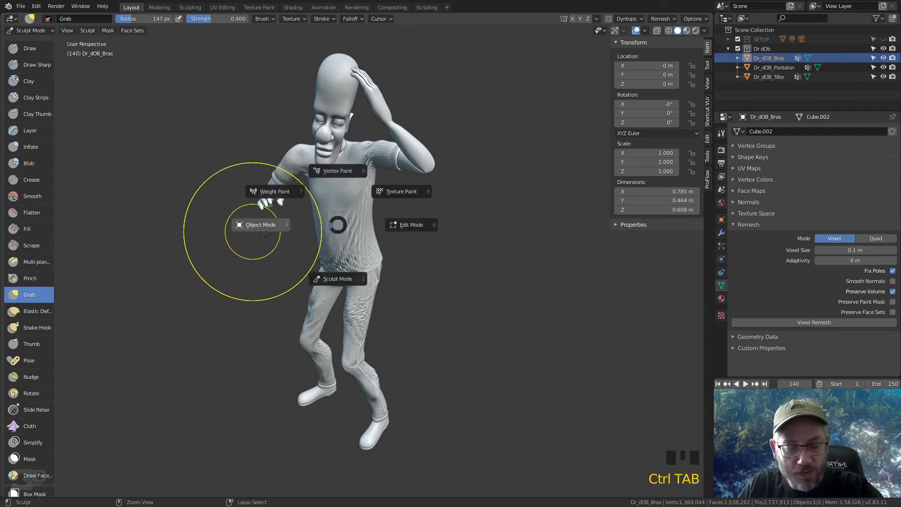
# Join the head into the body object and try to voxel-remesh the result at 0.001 m with 0.005 m adaptivity
pyautogui.click(348, 103)
pyautogui.keyDown('shift'); pyautogui.click(353, 202); pyautogui.keyUp('shift')
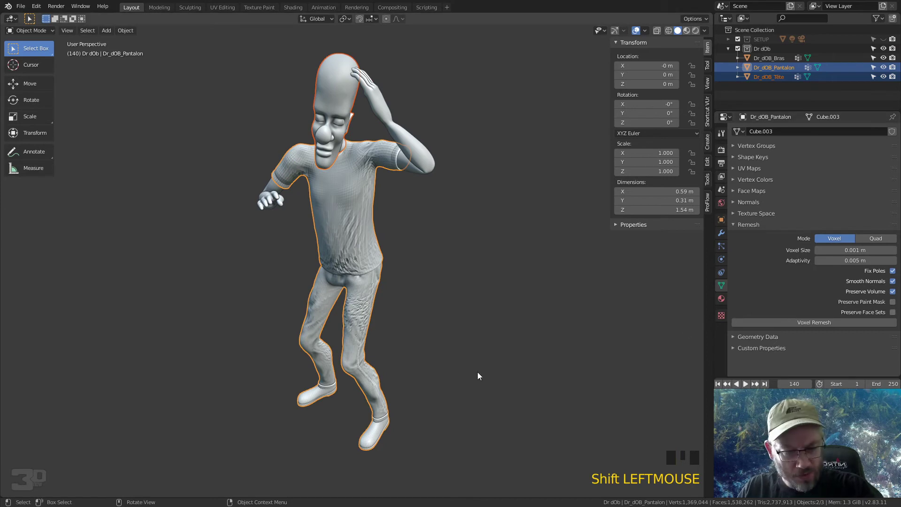
pyautogui.press('ctrl')
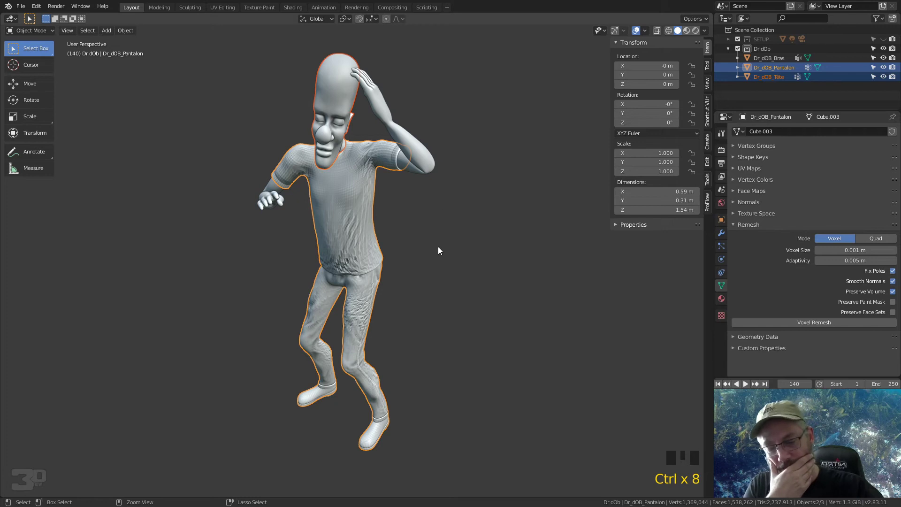
pyautogui.hotkey('ctrl', 'j')
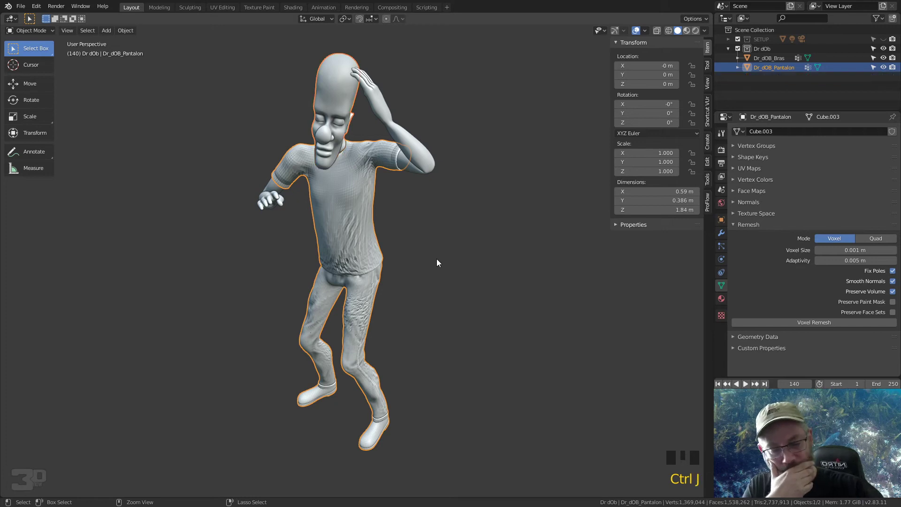
pyautogui.click(822, 322)
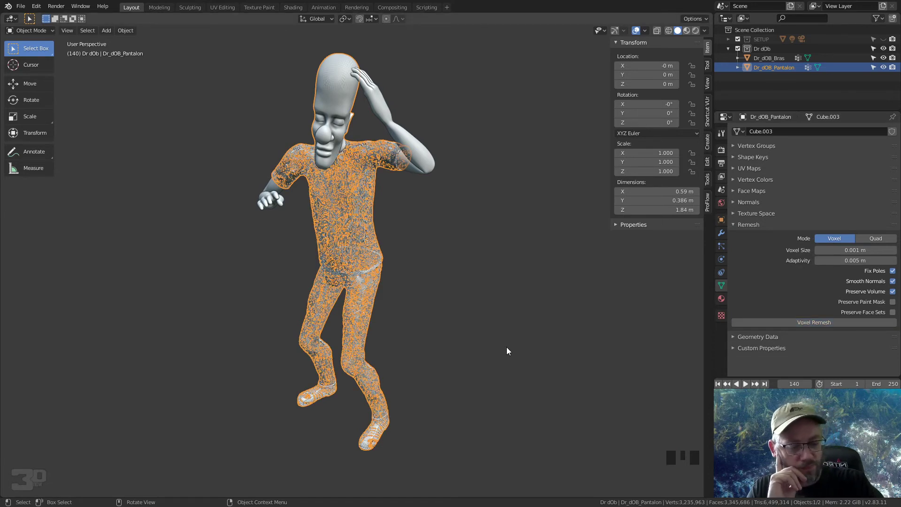
# Check the remeshed character from other angles, and undo the voxel remesh and the joining of head and body
pyautogui.moveTo(408, 201); pyautogui.dragTo(439, 232, button='middle')
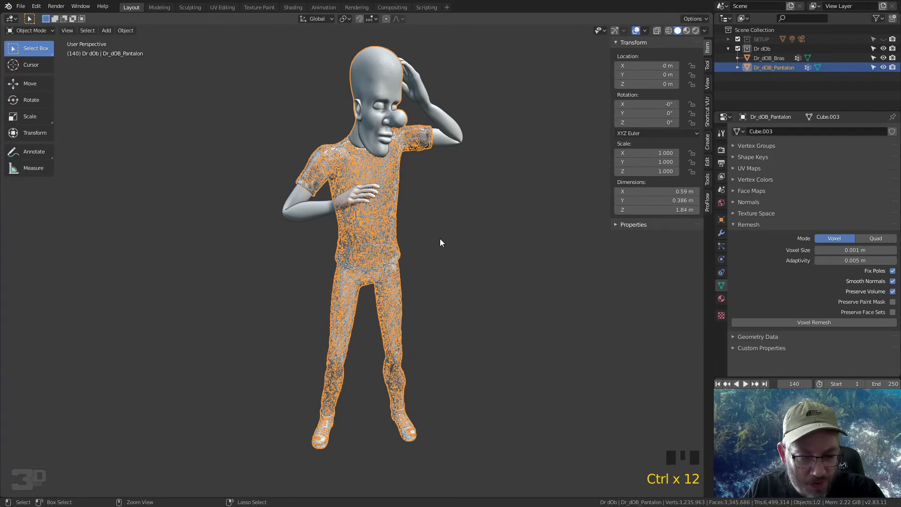
pyautogui.moveTo(447, 233); pyautogui.dragTo(393, 233, button='middle')
pyautogui.click(398, 162)
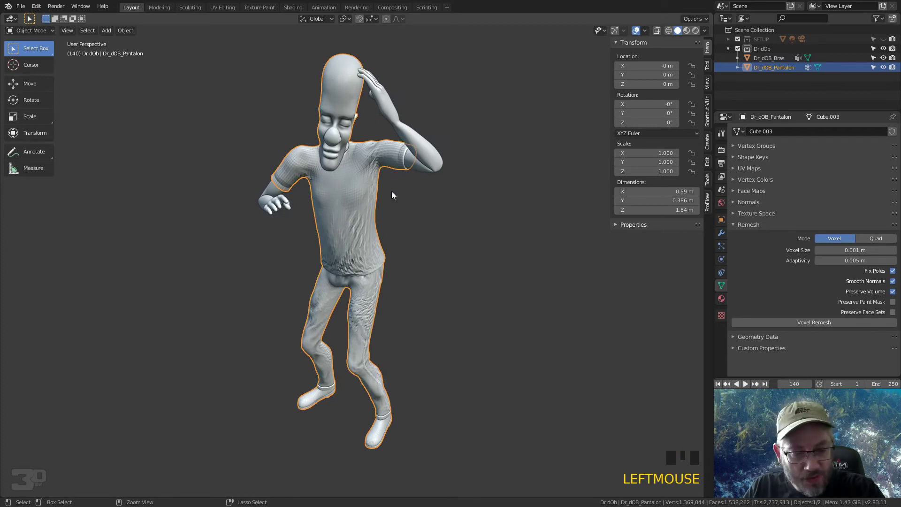
pyautogui.hotkey('ctrl', 'z')
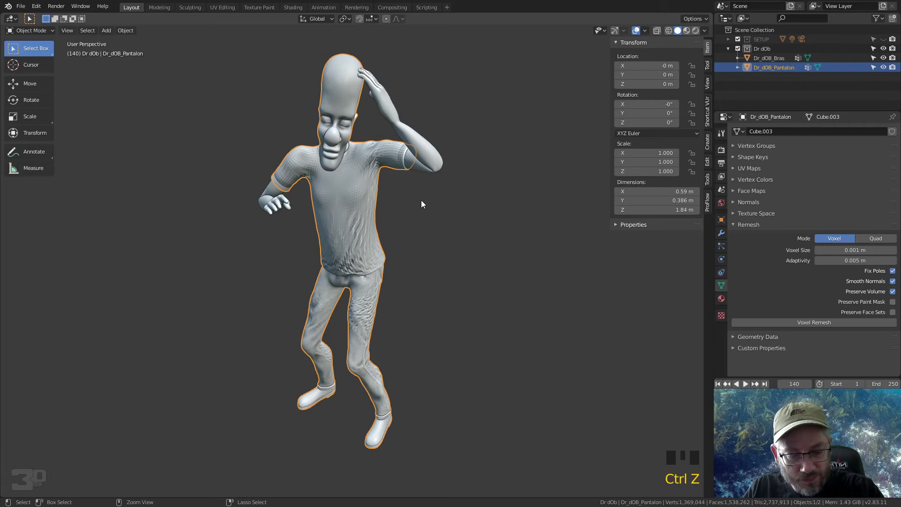
pyautogui.moveTo(405, 218); pyautogui.dragTo(425, 163, button='middle')
pyautogui.click(379, 211)
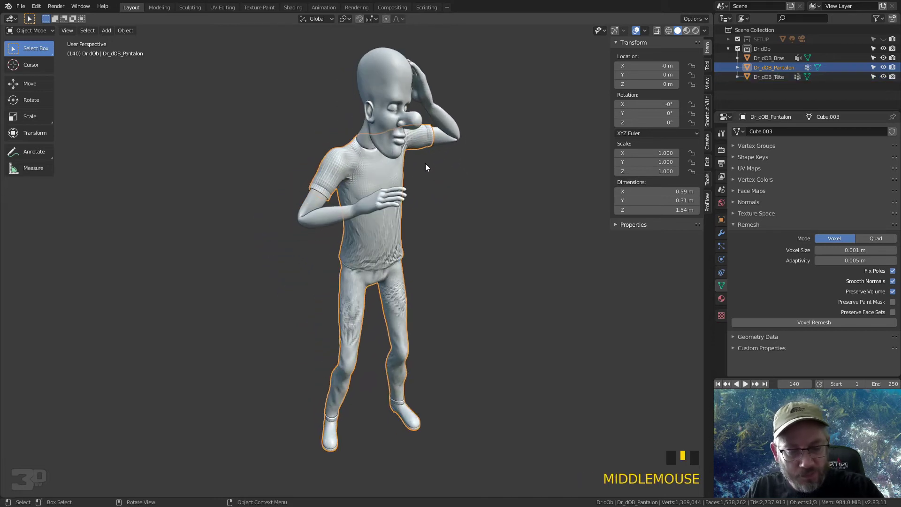
# Rewind the timeline to the start with the head isolated in local view, and reselect the body in the full scene
pyautogui.click(409, 122)
pyautogui.press('KP_Divide')
pyautogui.moveTo(401, 211); pyautogui.dragTo(516, 233, button='middle')
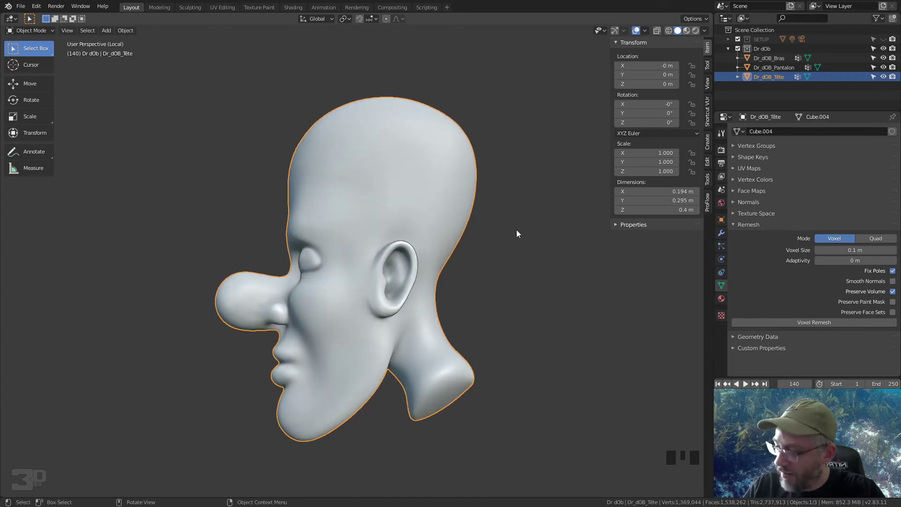
pyautogui.click(717, 383)
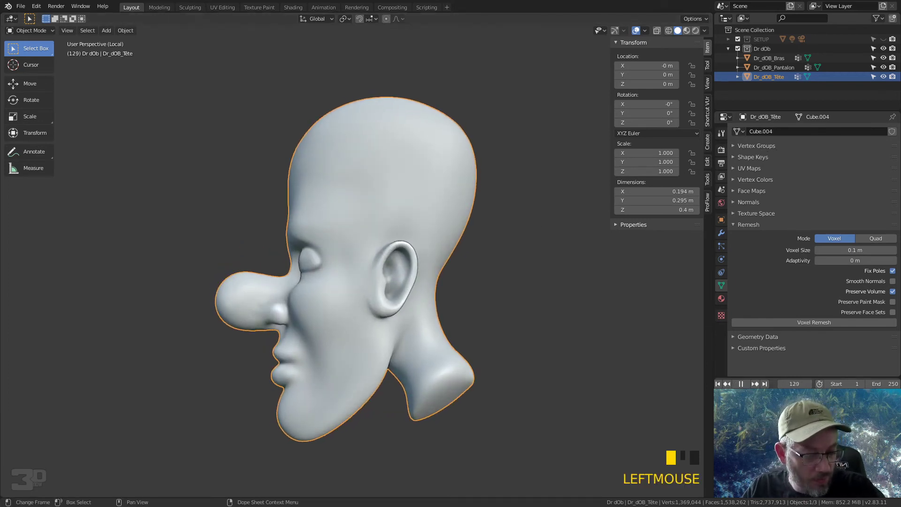
pyautogui.press('Tab')
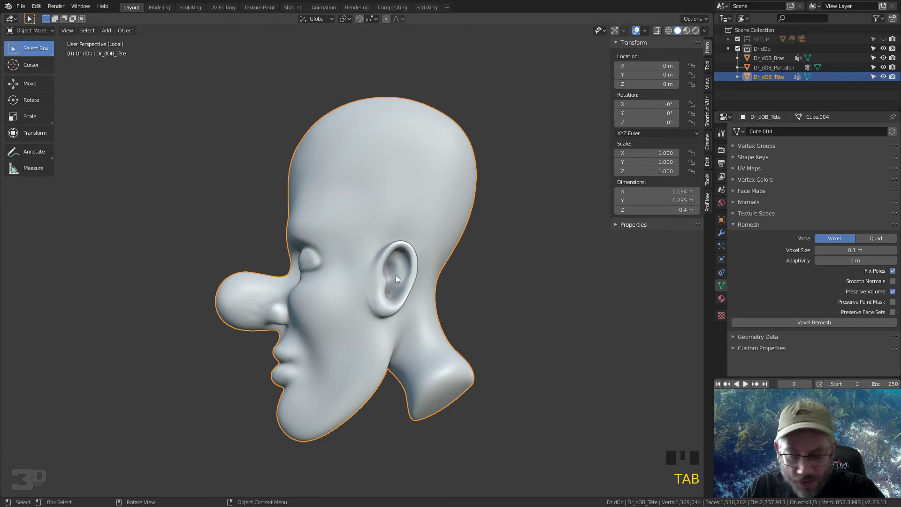
pyautogui.press('KP_Divide')
pyautogui.moveTo(392, 272); pyautogui.dragTo(395, 254, button='middle')
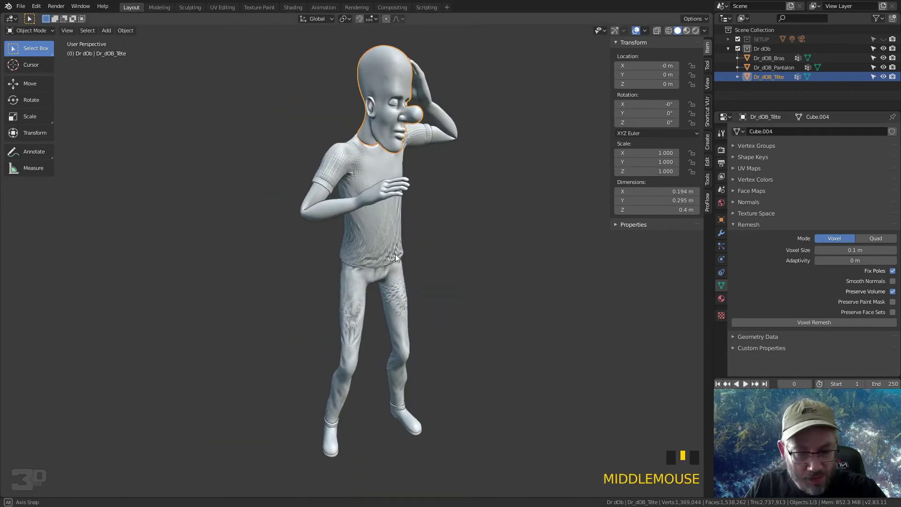
pyautogui.click(370, 162)
# Find the 3D-Print Toolbox add-on by searching for "3d" in the preferences, enable it, and save the preferences
pyautogui.click(36, 6)
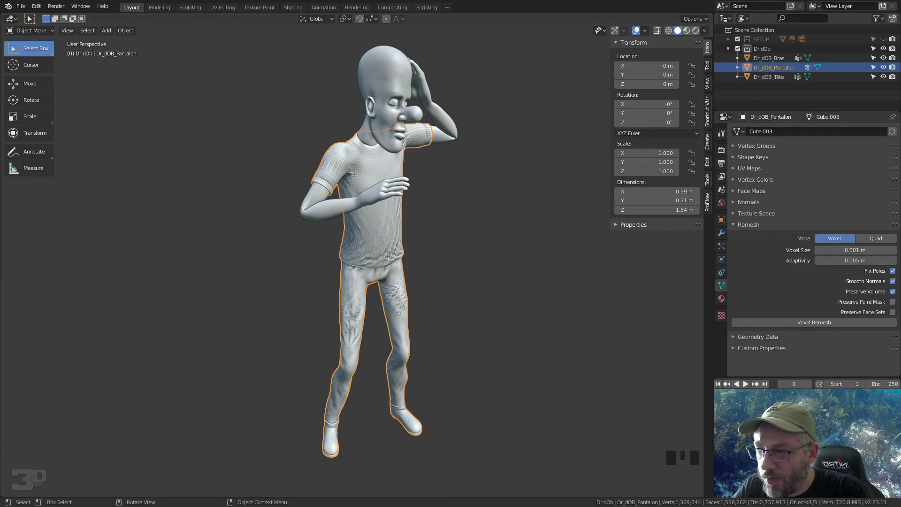
pyautogui.moveTo(0, 182); pyautogui.dragTo(229, 112)
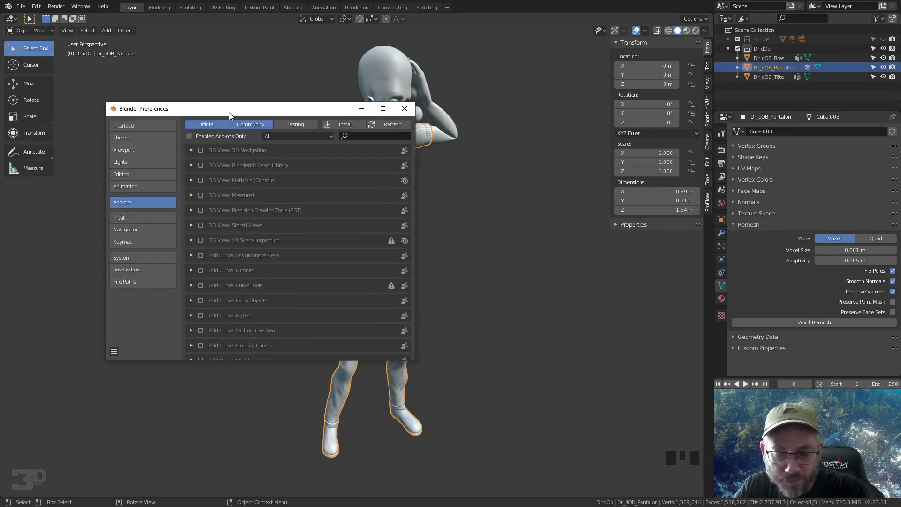
pyautogui.click(364, 136)
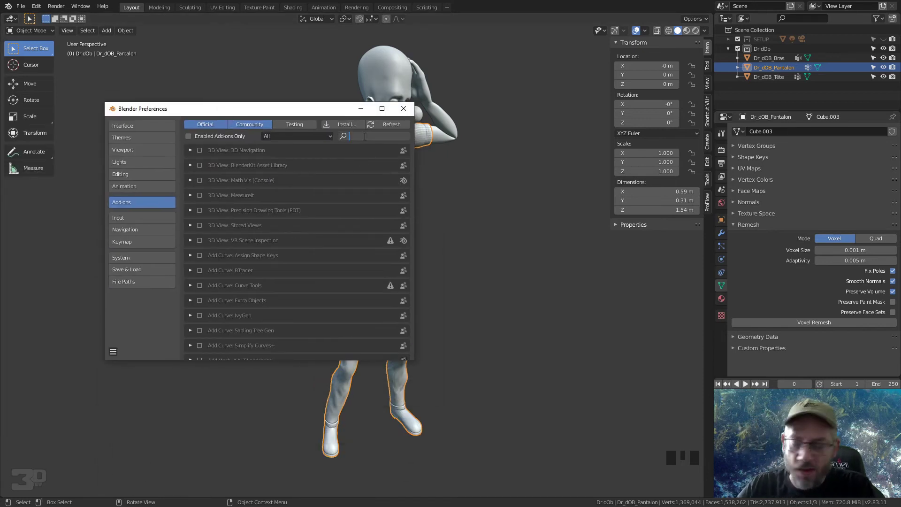
pyautogui.write('3')
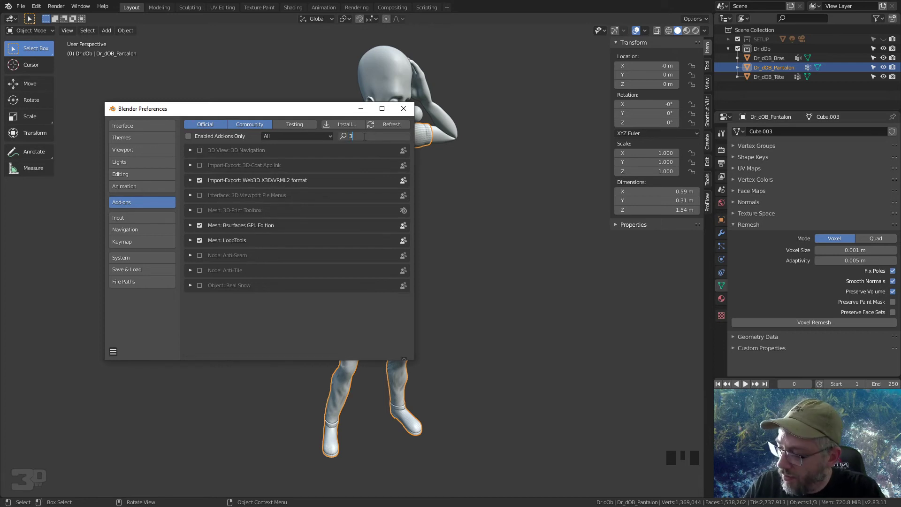
pyautogui.write('d')
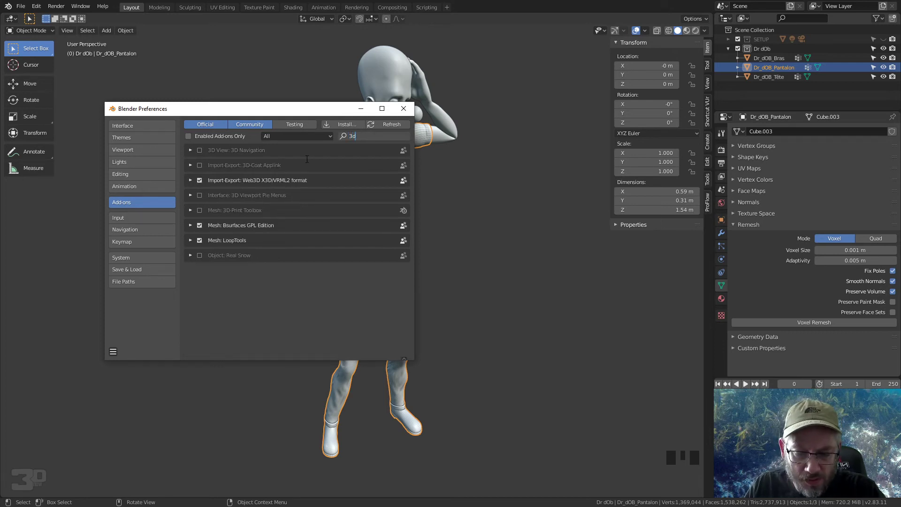
pyautogui.click(200, 210)
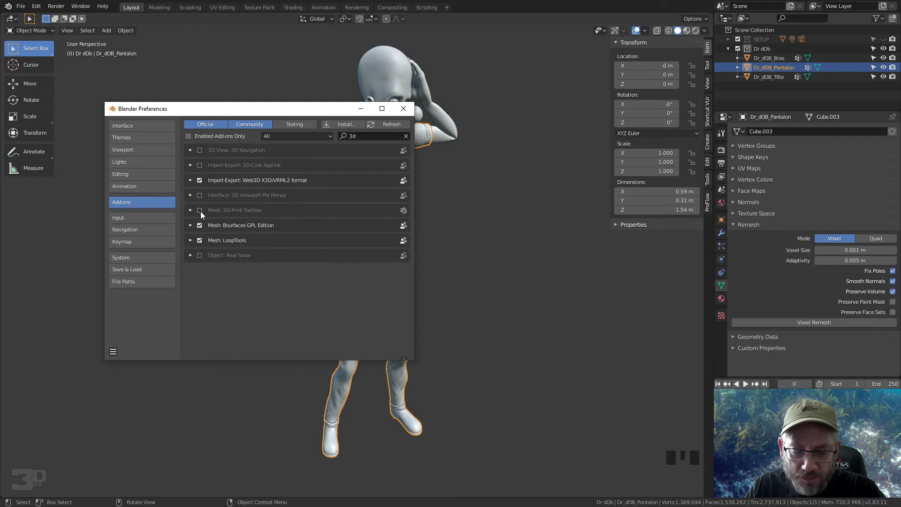
pyautogui.click(199, 210)
pyautogui.click(114, 351)
pyautogui.click(159, 326)
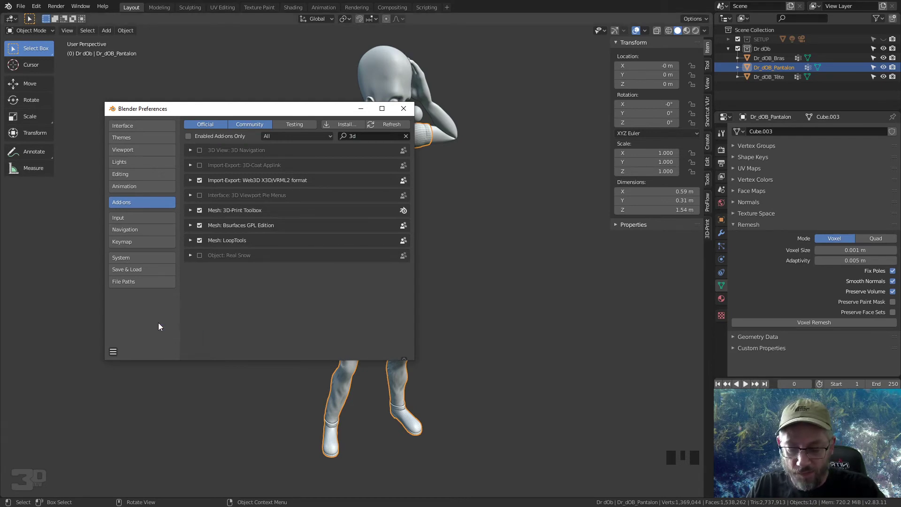
pyautogui.click(407, 110)
# Run all the 3D-Print Toolbox mesh checks on the body and wait for the program to respond
pyautogui.click(707, 228)
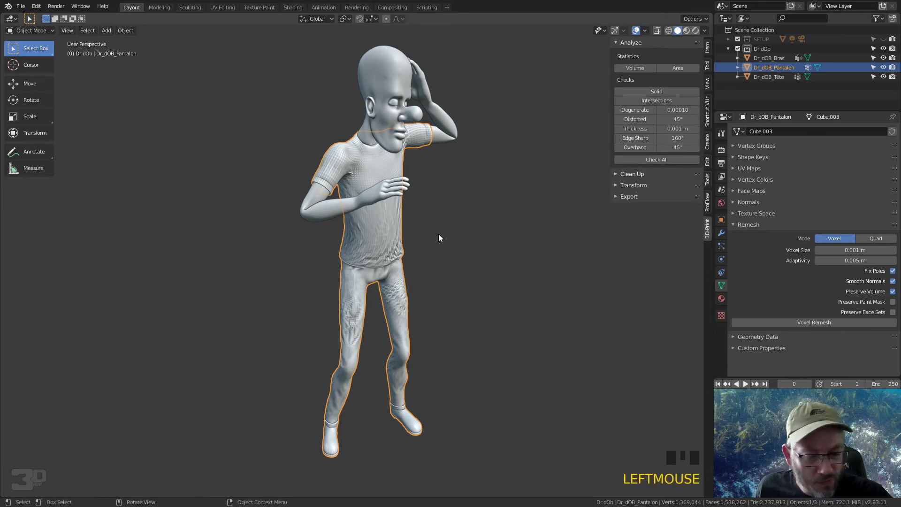
pyautogui.click(390, 225)
pyautogui.click(660, 157)
pyautogui.click(663, 160)
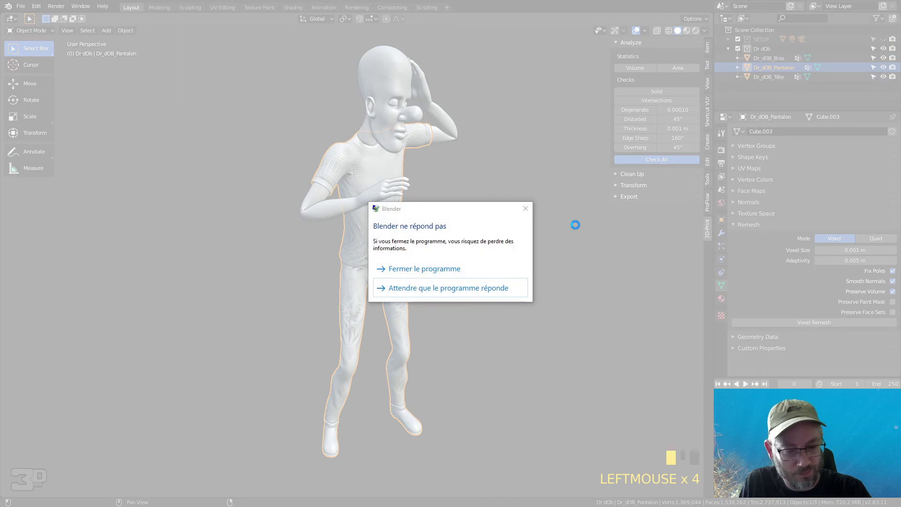
pyautogui.click(453, 288)
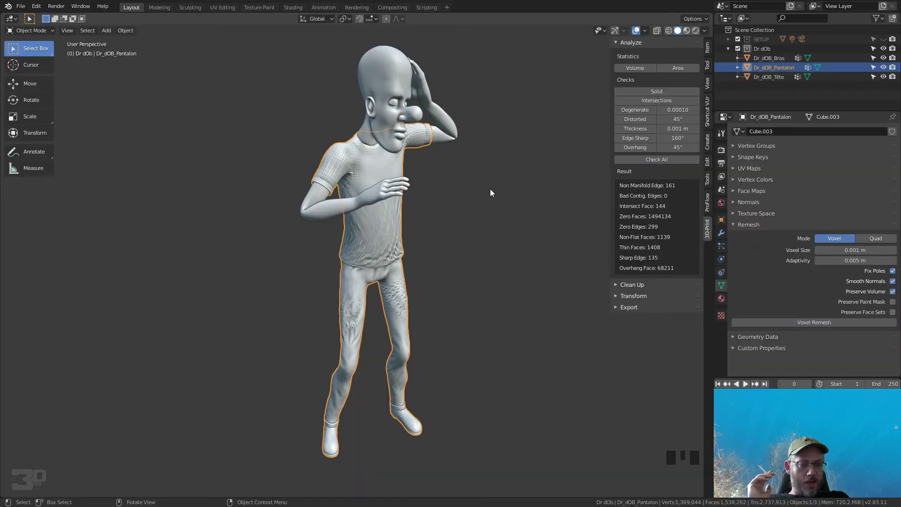
# Clean up the body's distorted faces at a 45° limit and make its mesh manifold with the 3D-Print Toolbox
pyautogui.click(627, 286)
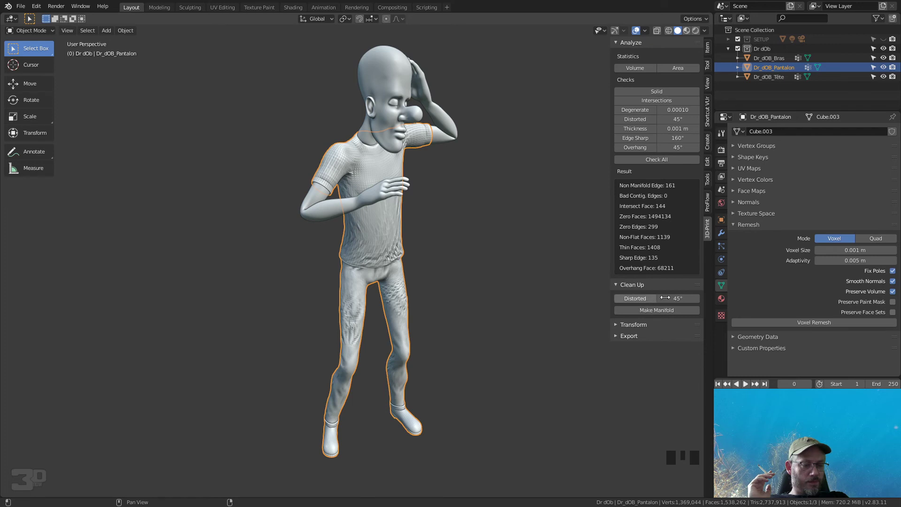
pyautogui.click(634, 300)
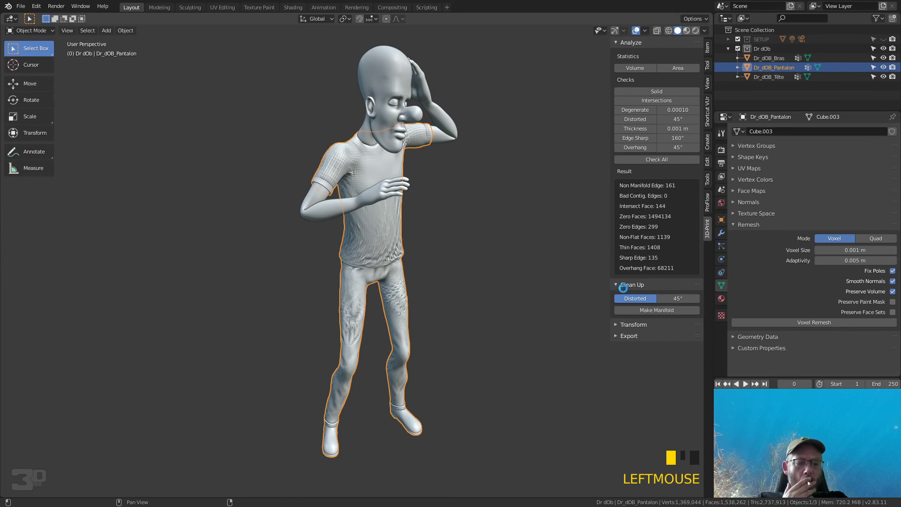
pyautogui.click(678, 298)
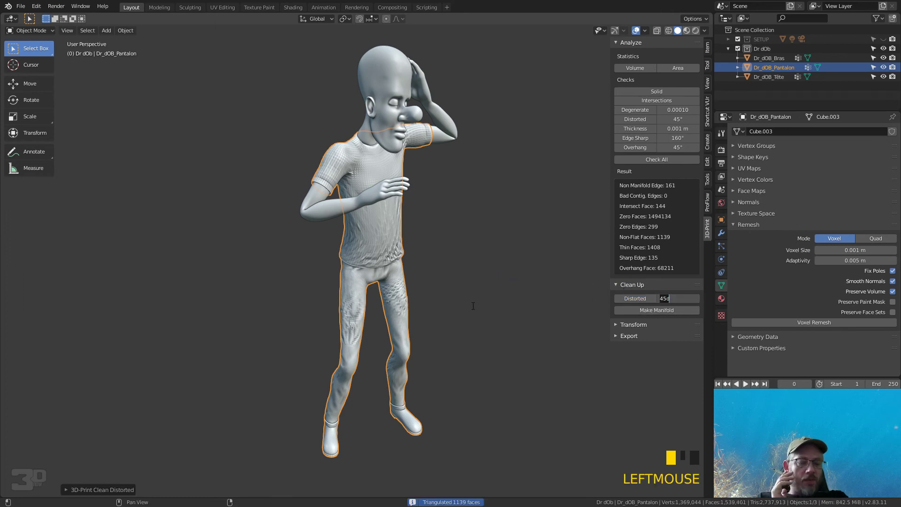
pyautogui.click(643, 312)
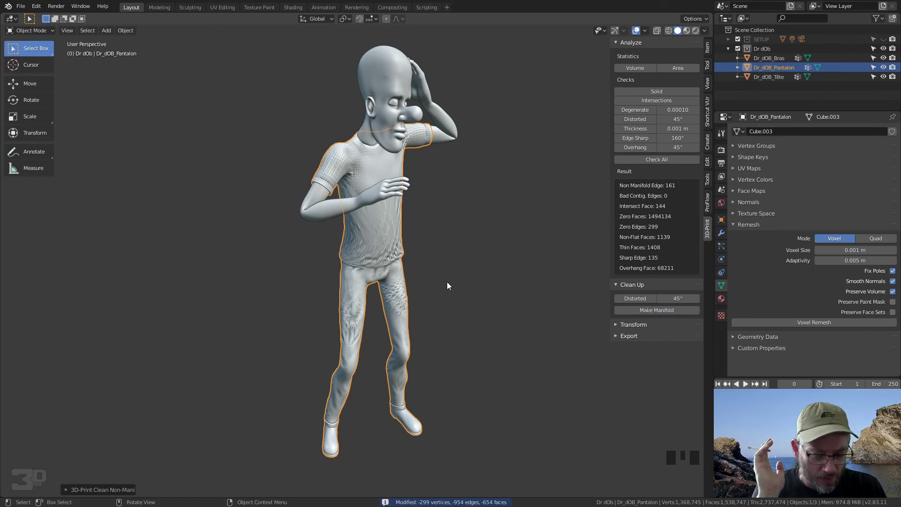
pyautogui.click(376, 241)
pyautogui.moveTo(377, 241); pyautogui.dragTo(410, 300, button='middle')
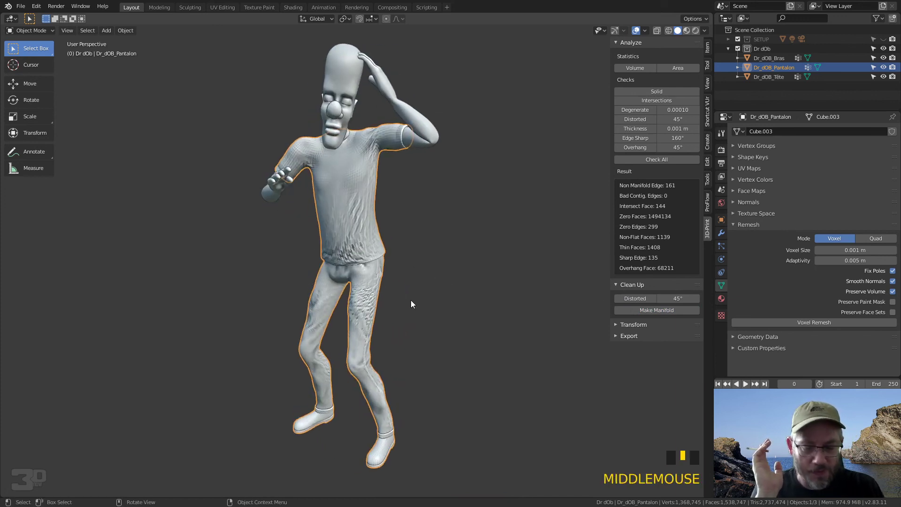
# Save the project file, and join the head into the body mesh with the body as the active object
pyautogui.click(20, 6)
pyautogui.click(46, 79)
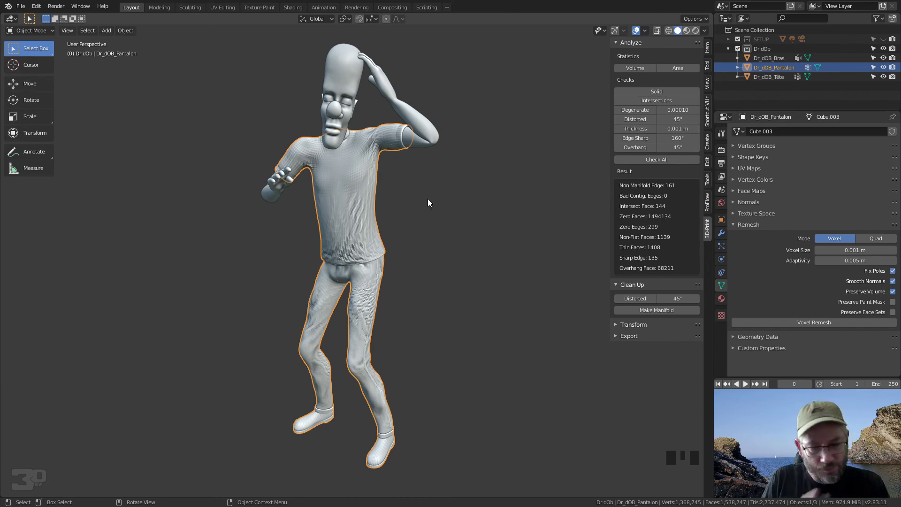
pyautogui.click(350, 185)
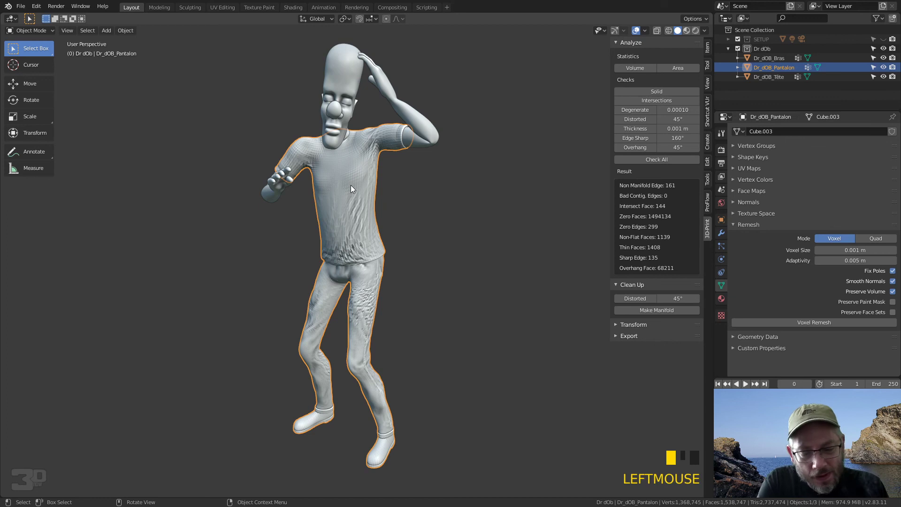
pyautogui.click(341, 88)
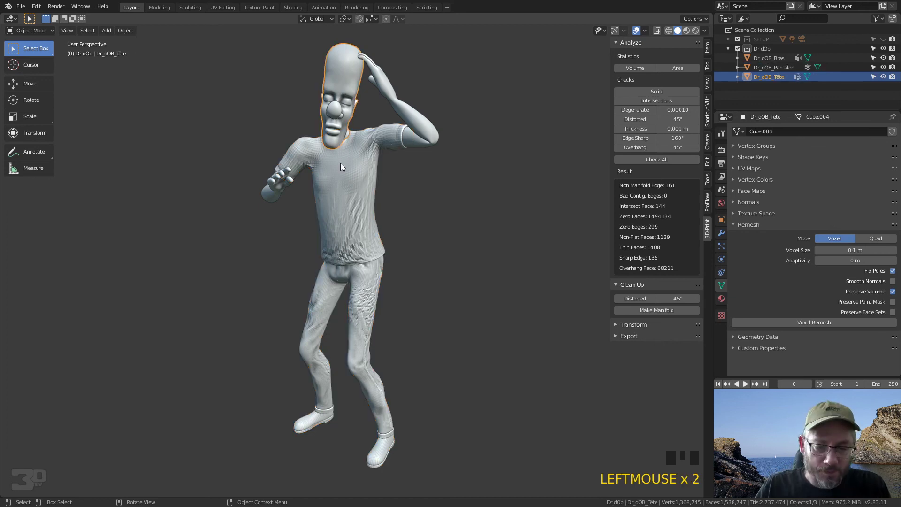
pyautogui.keyDown('shift'); pyautogui.click(342, 196); pyautogui.keyUp('shift')
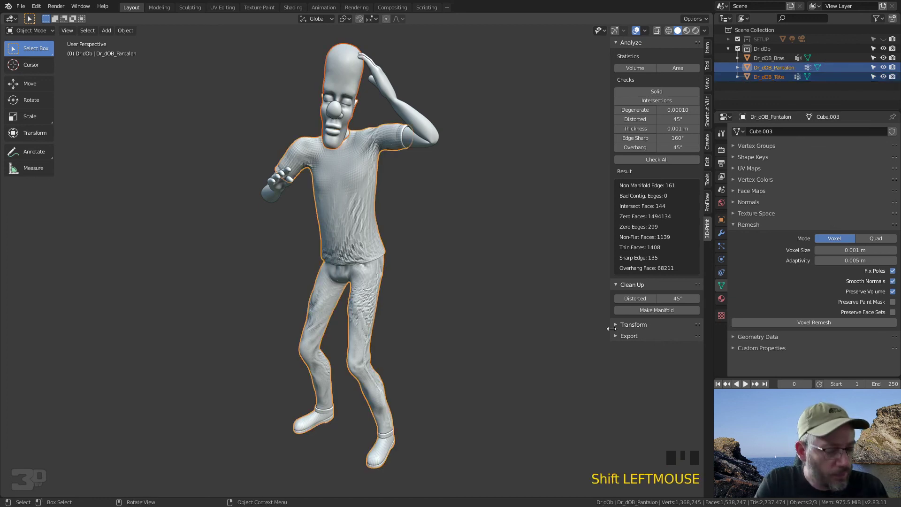
pyautogui.press('ctrl')
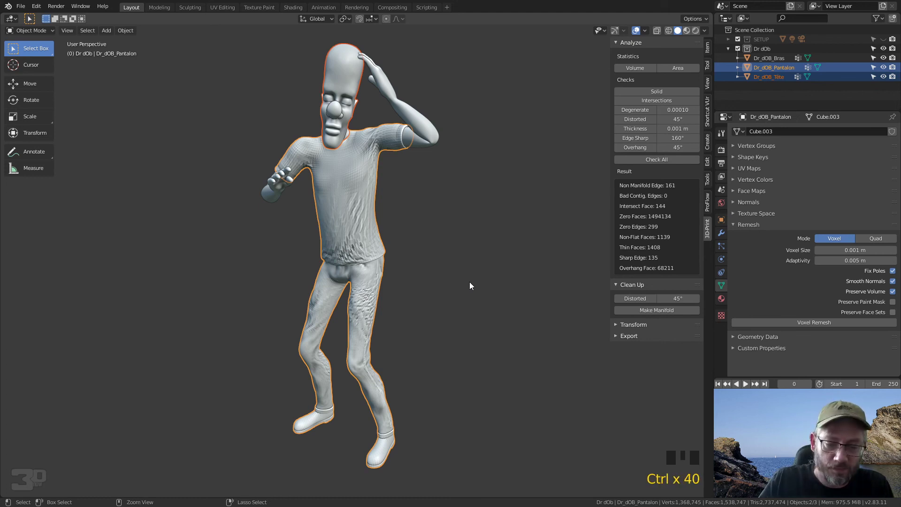
pyautogui.hotkey('ctrl', 'j')
# Voxel-remesh the joined head and body with the existing 0.001 m voxel size
pyautogui.moveTo(456, 182); pyautogui.dragTo(477, 196, button='middle')
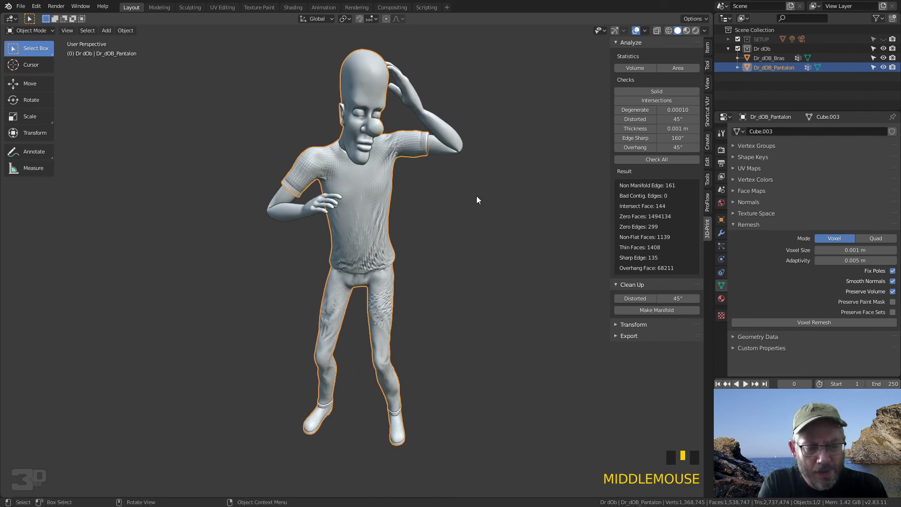
pyautogui.moveTo(476, 197); pyautogui.dragTo(458, 178, button='middle')
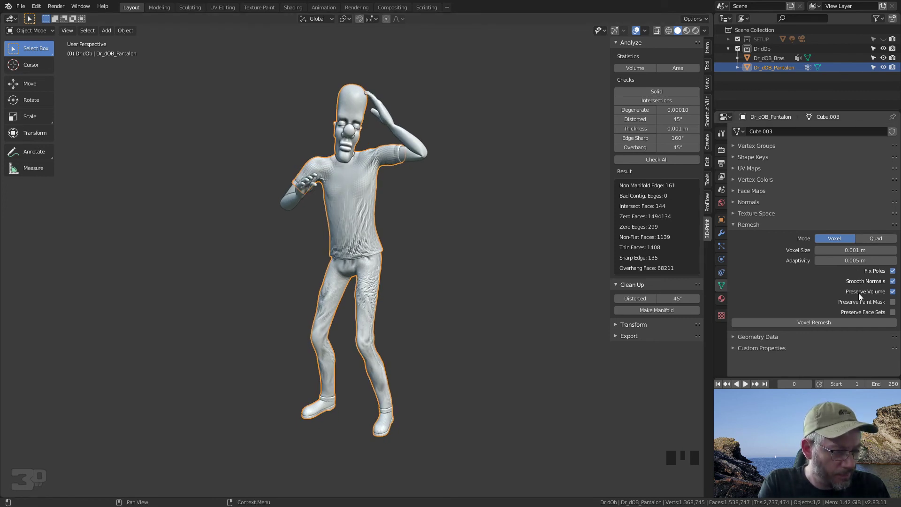
pyautogui.click(844, 322)
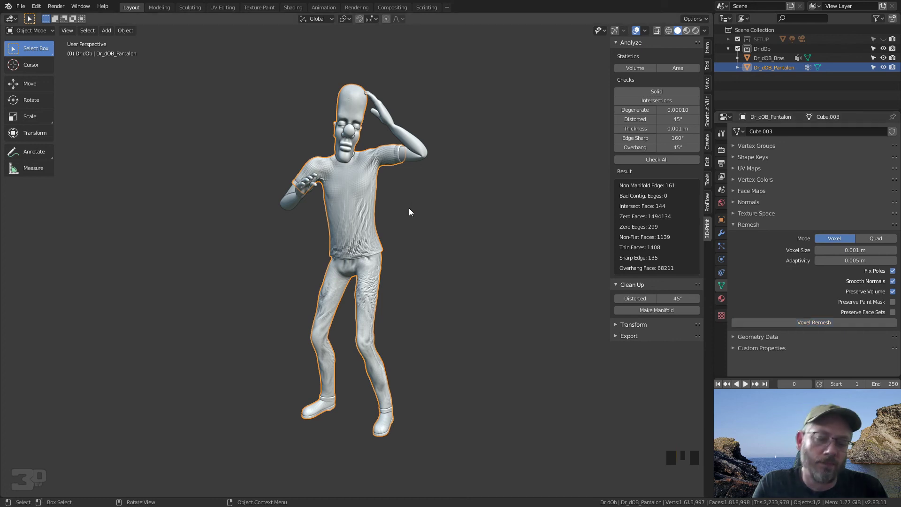
pyautogui.moveTo(408, 210); pyautogui.dragTo(388, 232, button='middle')
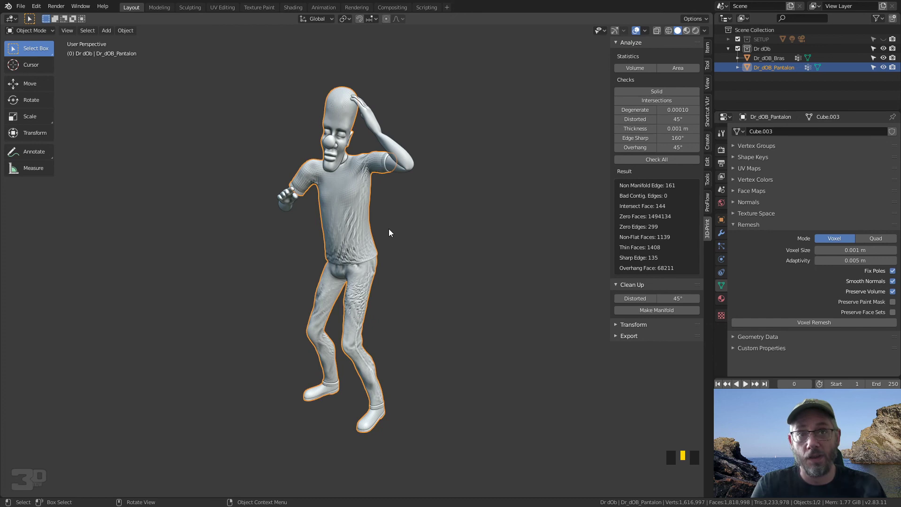
# Join the combined head-and-body mesh with the arms, keeping the arms as the active object
pyautogui.click(398, 156)
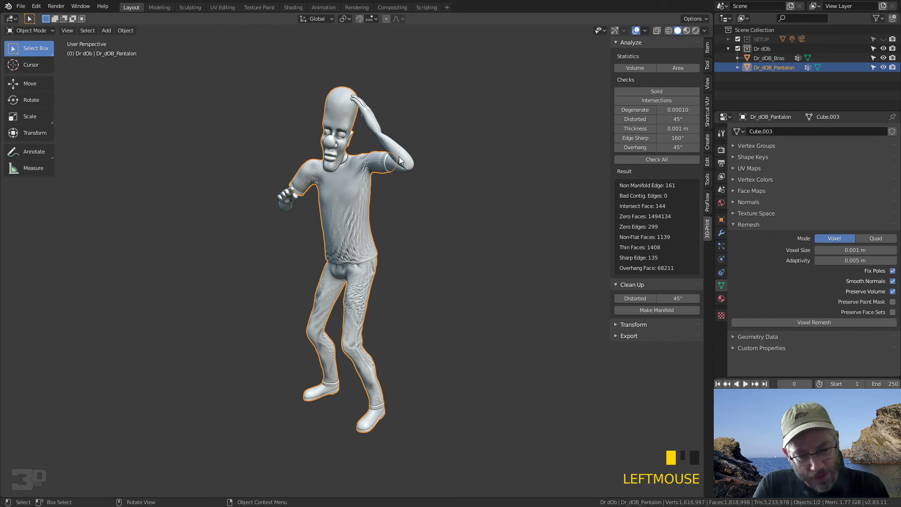
pyautogui.moveTo(418, 193); pyautogui.dragTo(420, 144, button='middle')
pyautogui.scroll(5, 422, 170)
pyautogui.scroll(-4, 422, 168)
pyautogui.scroll(1, 470, 158)
pyautogui.scroll(-2, 470, 158)
pyautogui.scroll(1, 420, 144)
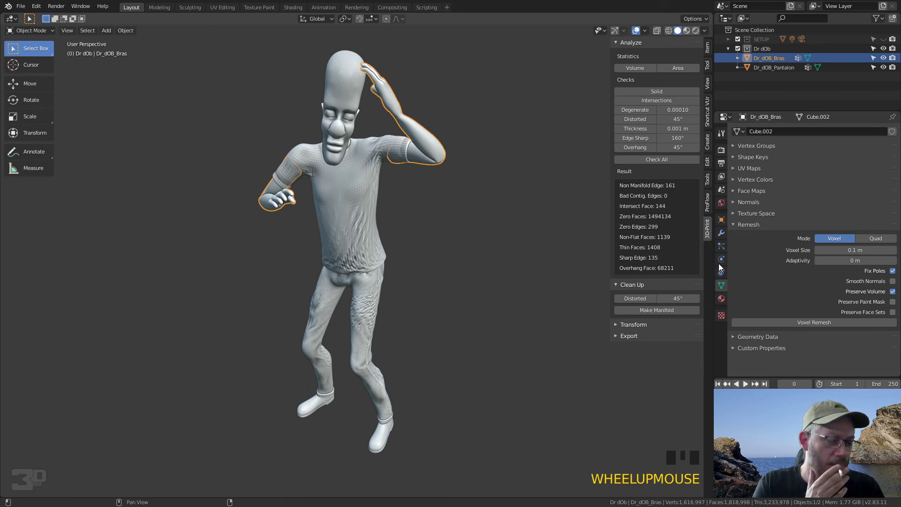
pyautogui.click(341, 92)
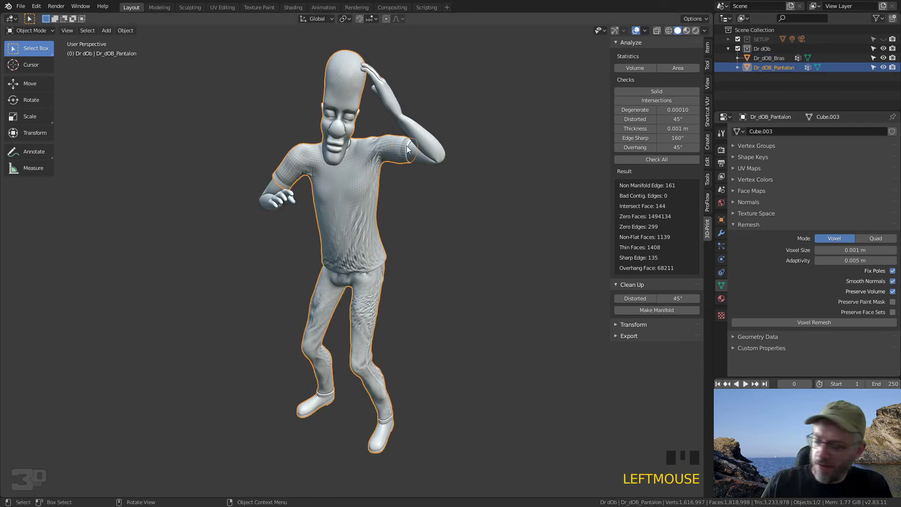
pyautogui.press('shift')
pyautogui.keyDown('shift'); pyautogui.click(427, 160); pyautogui.keyUp('shift')
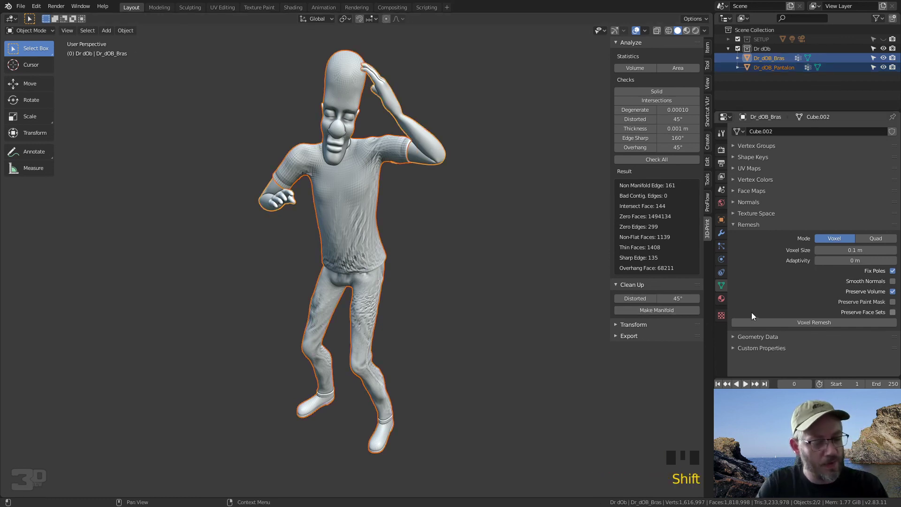
pyautogui.press('ctrl')
pyautogui.press('ctrl')
pyautogui.press('ctrl')
pyautogui.press('ctrl')
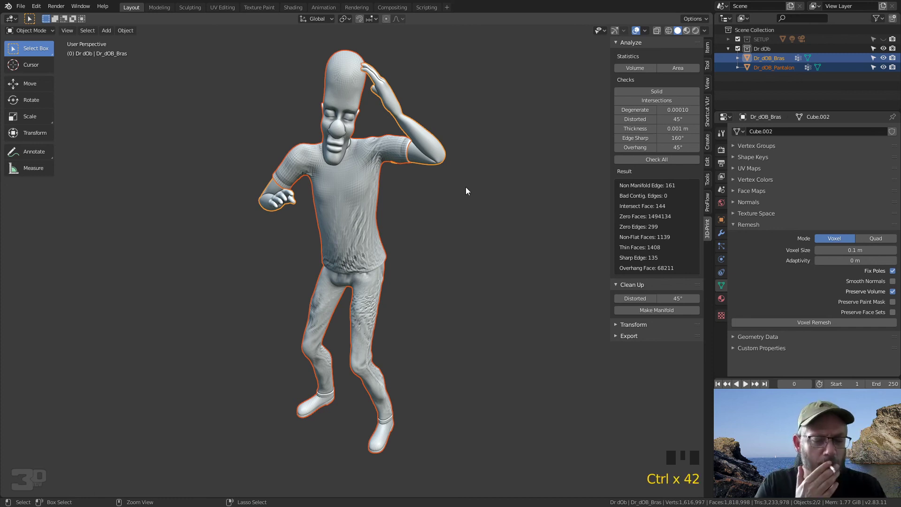
pyautogui.hotkey('ctrl', 'j')
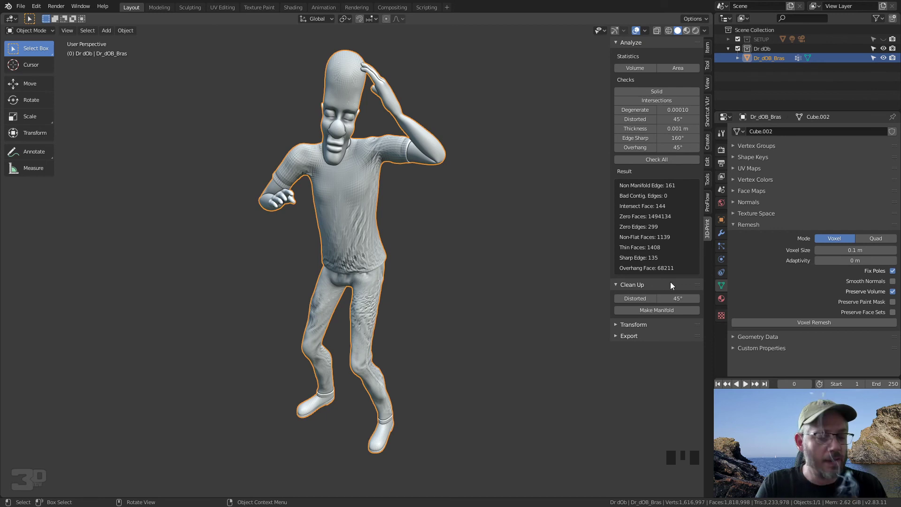
# Try a voxel remesh of the whole character at the 0.1 m voxel size, and undo it
pyautogui.click(781, 322)
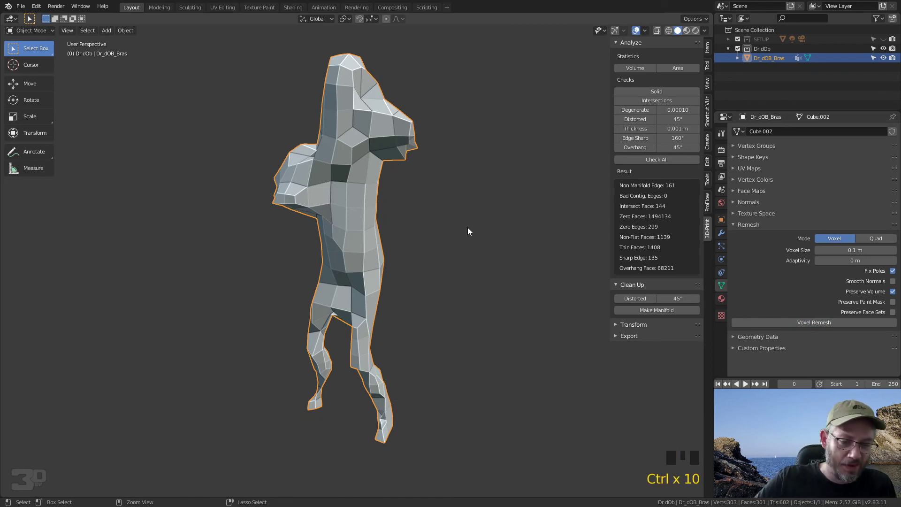
pyautogui.click(437, 228)
pyautogui.click(448, 193)
pyautogui.click(429, 155)
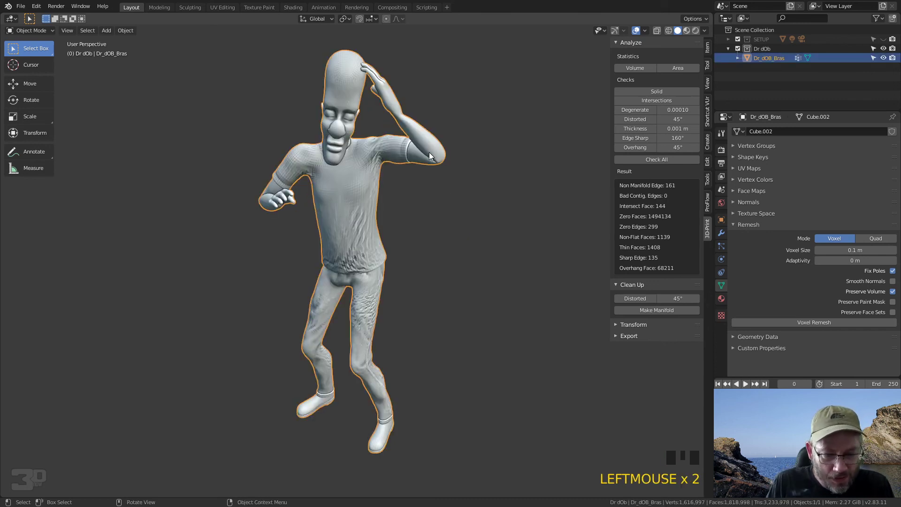
# Voxel-remesh the whole character with voxel size 0.001 m, adaptivity 0.005 m and smooth normals enabled
pyautogui.click(857, 254)
pyautogui.write('.00')
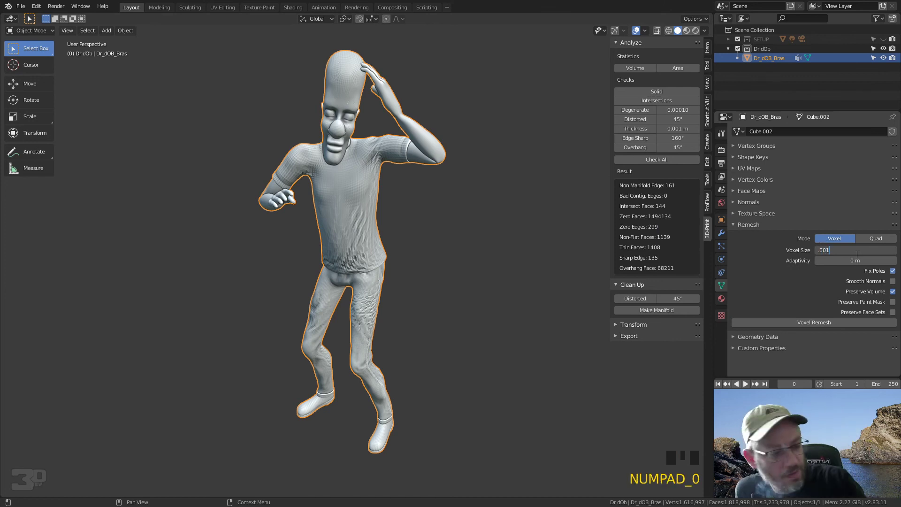
pyautogui.write('1')
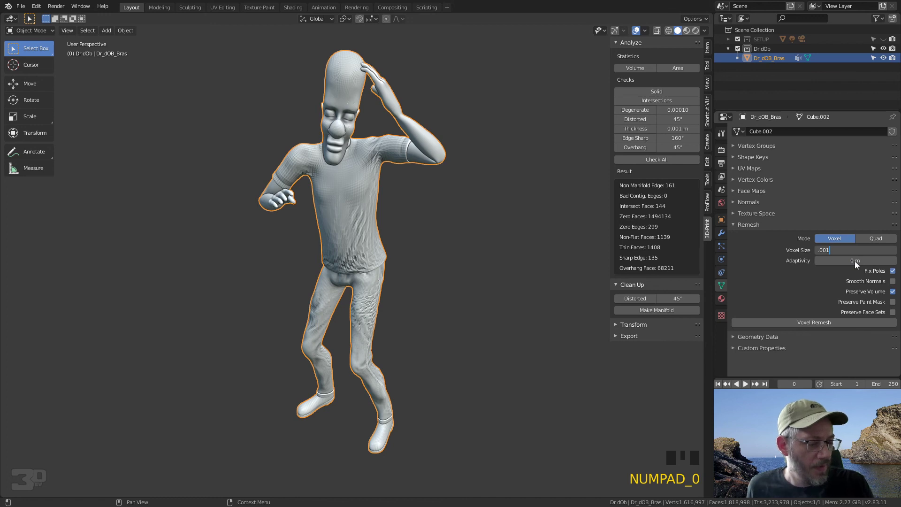
pyautogui.click(849, 263)
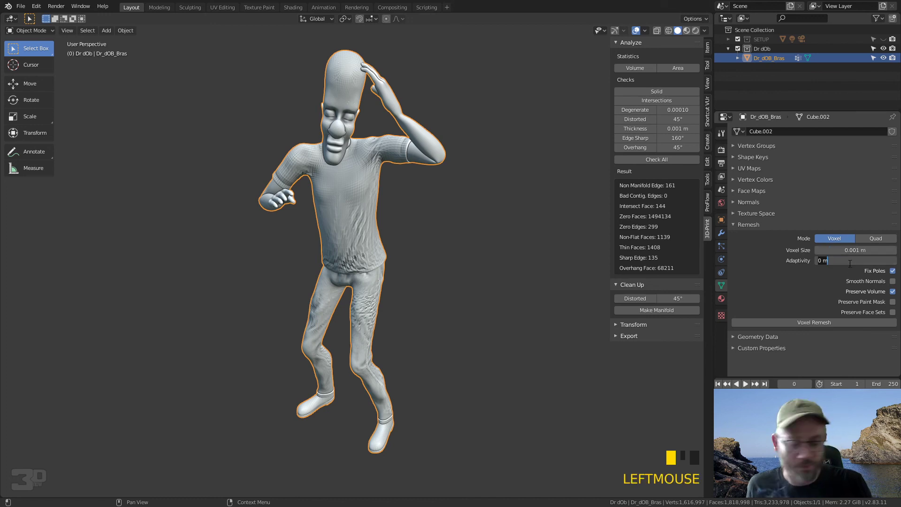
pyautogui.write('.005')
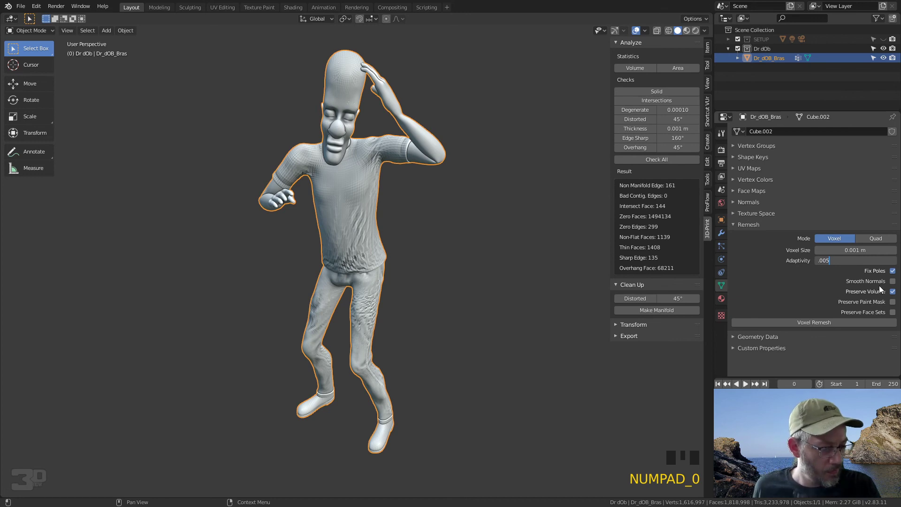
pyautogui.click(893, 284)
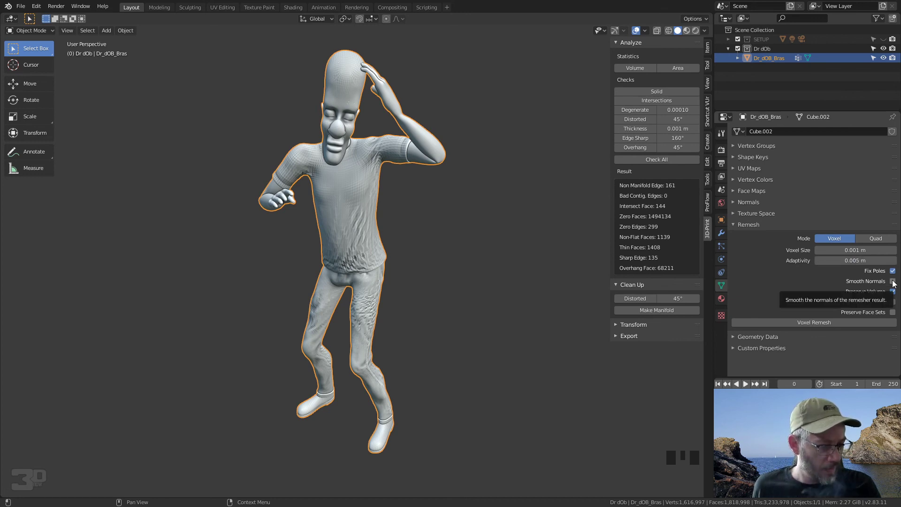
pyautogui.click(805, 286)
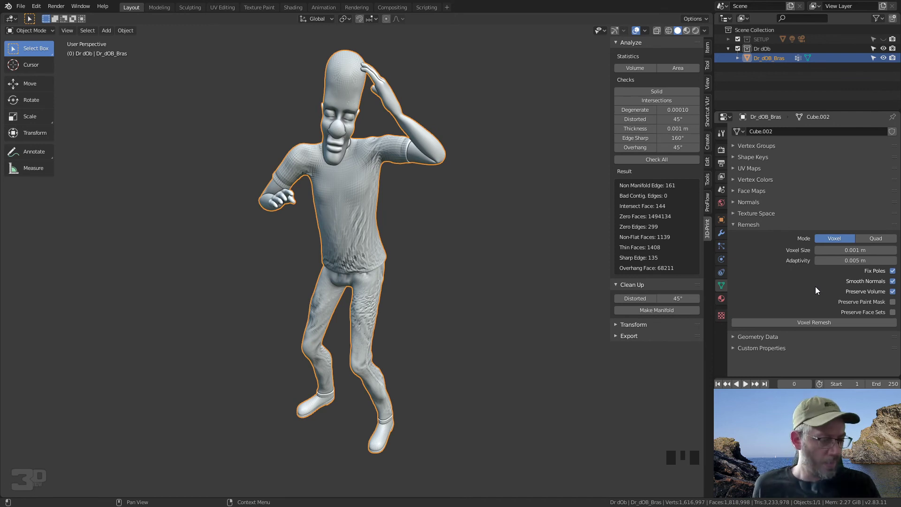
pyautogui.click(802, 321)
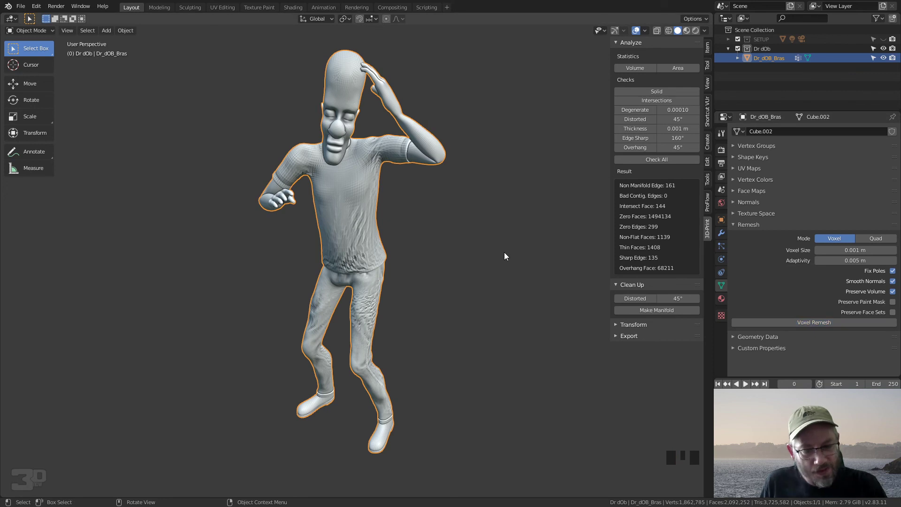
pyautogui.moveTo(464, 141); pyautogui.dragTo(287, 138, button='middle')
pyautogui.click(330, 188)
pyautogui.moveTo(331, 188); pyautogui.dragTo(299, 212, button='middle')
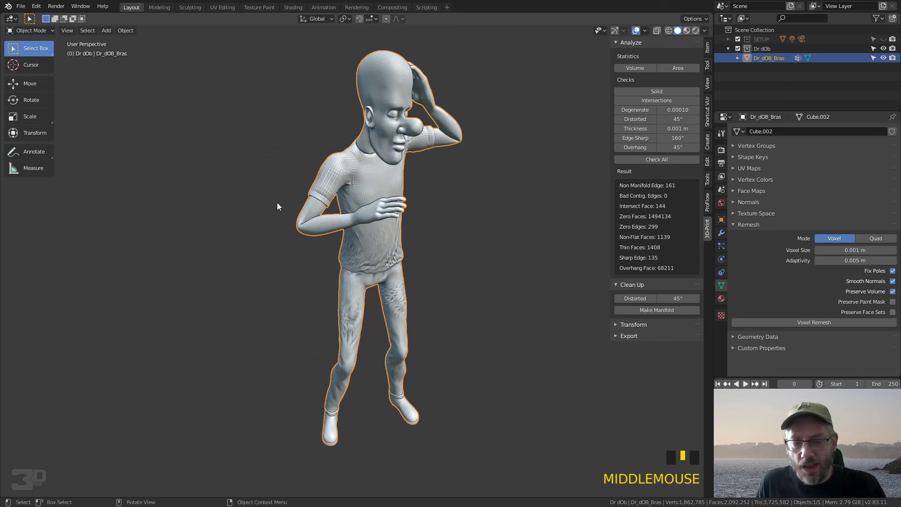
pyautogui.moveTo(360, 199); pyautogui.dragTo(324, 184, button='middle')
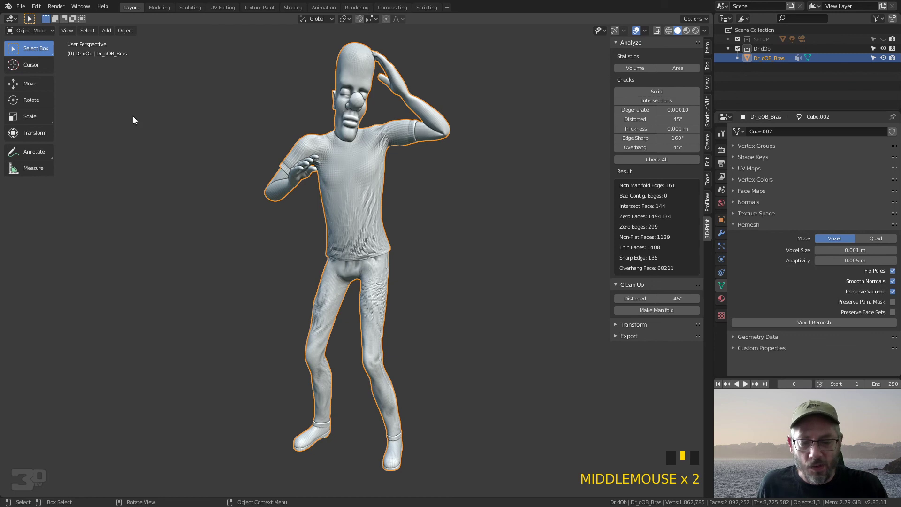